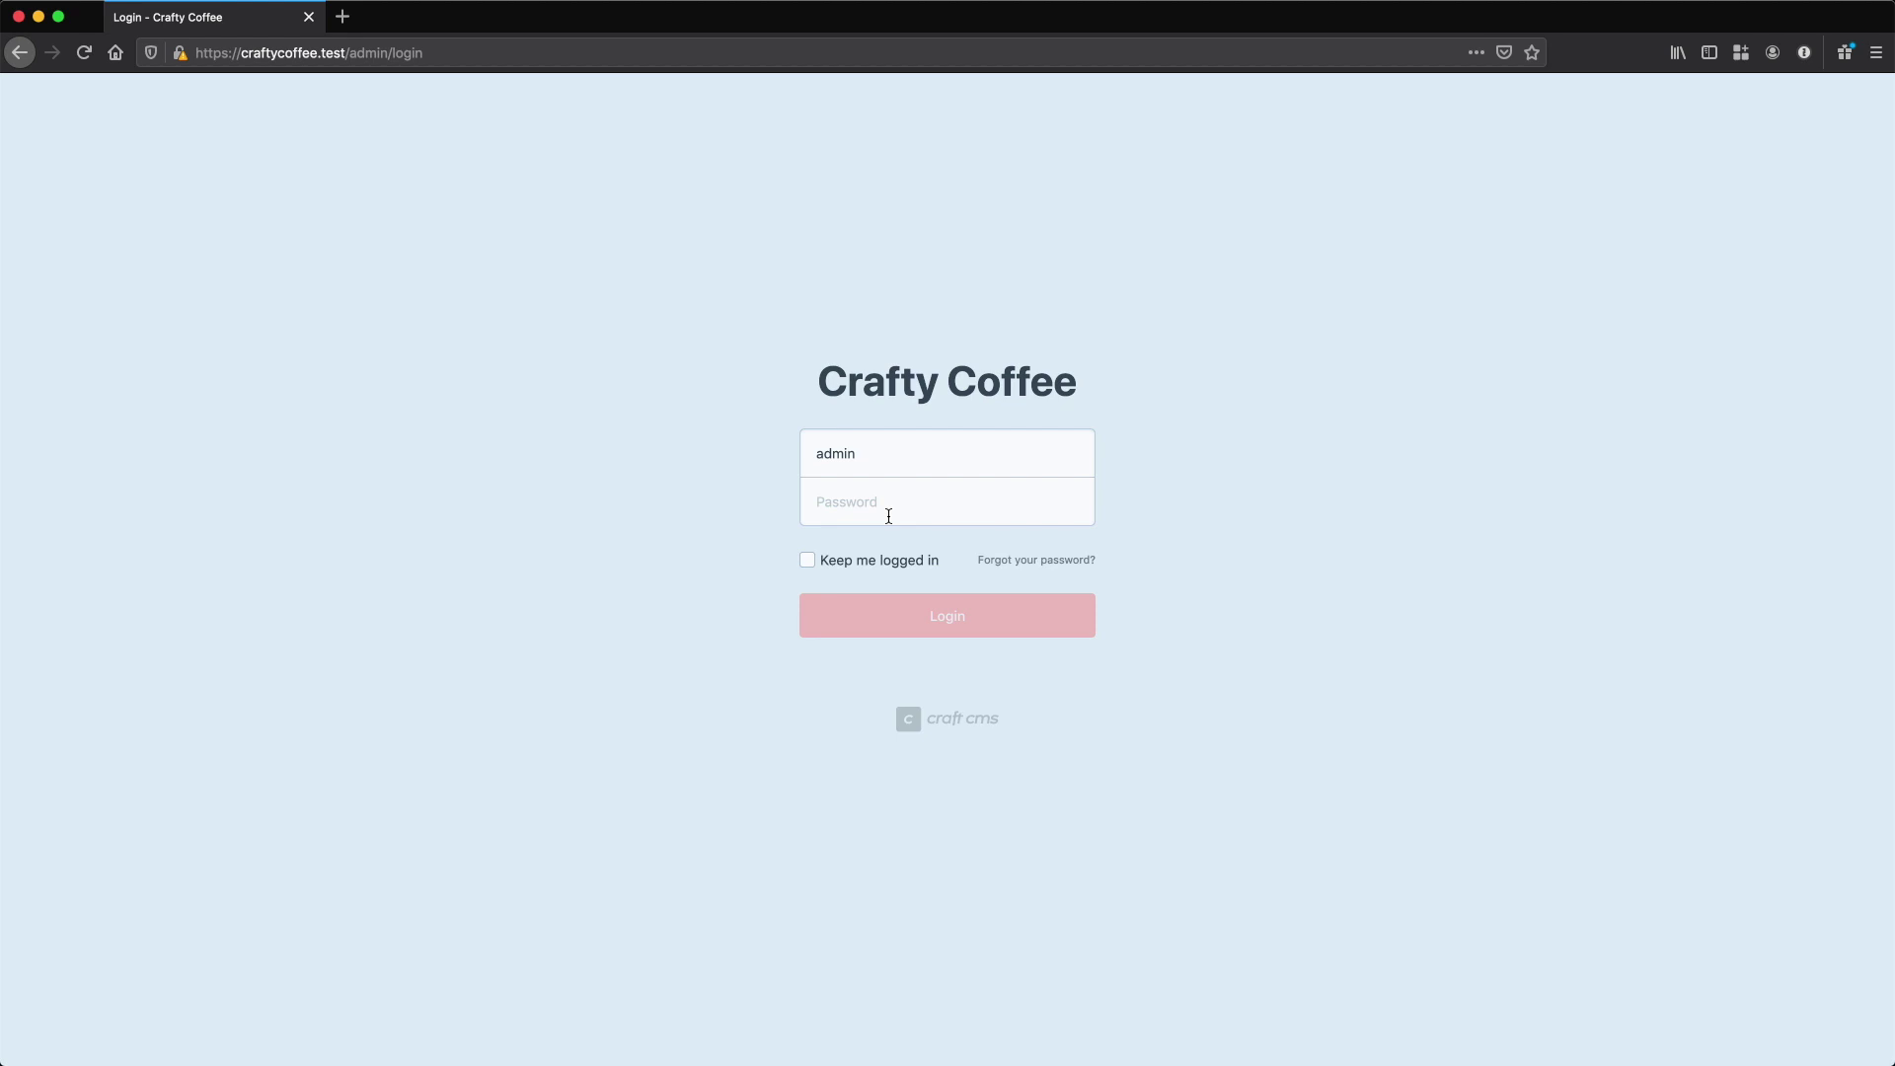
Log in to the Crafty Coffee control panel with the account password and dismiss the offer to save the login
{"action": "left_click", "coordinate": [894, 498]}
{"action": "type", "text": "••••••"}
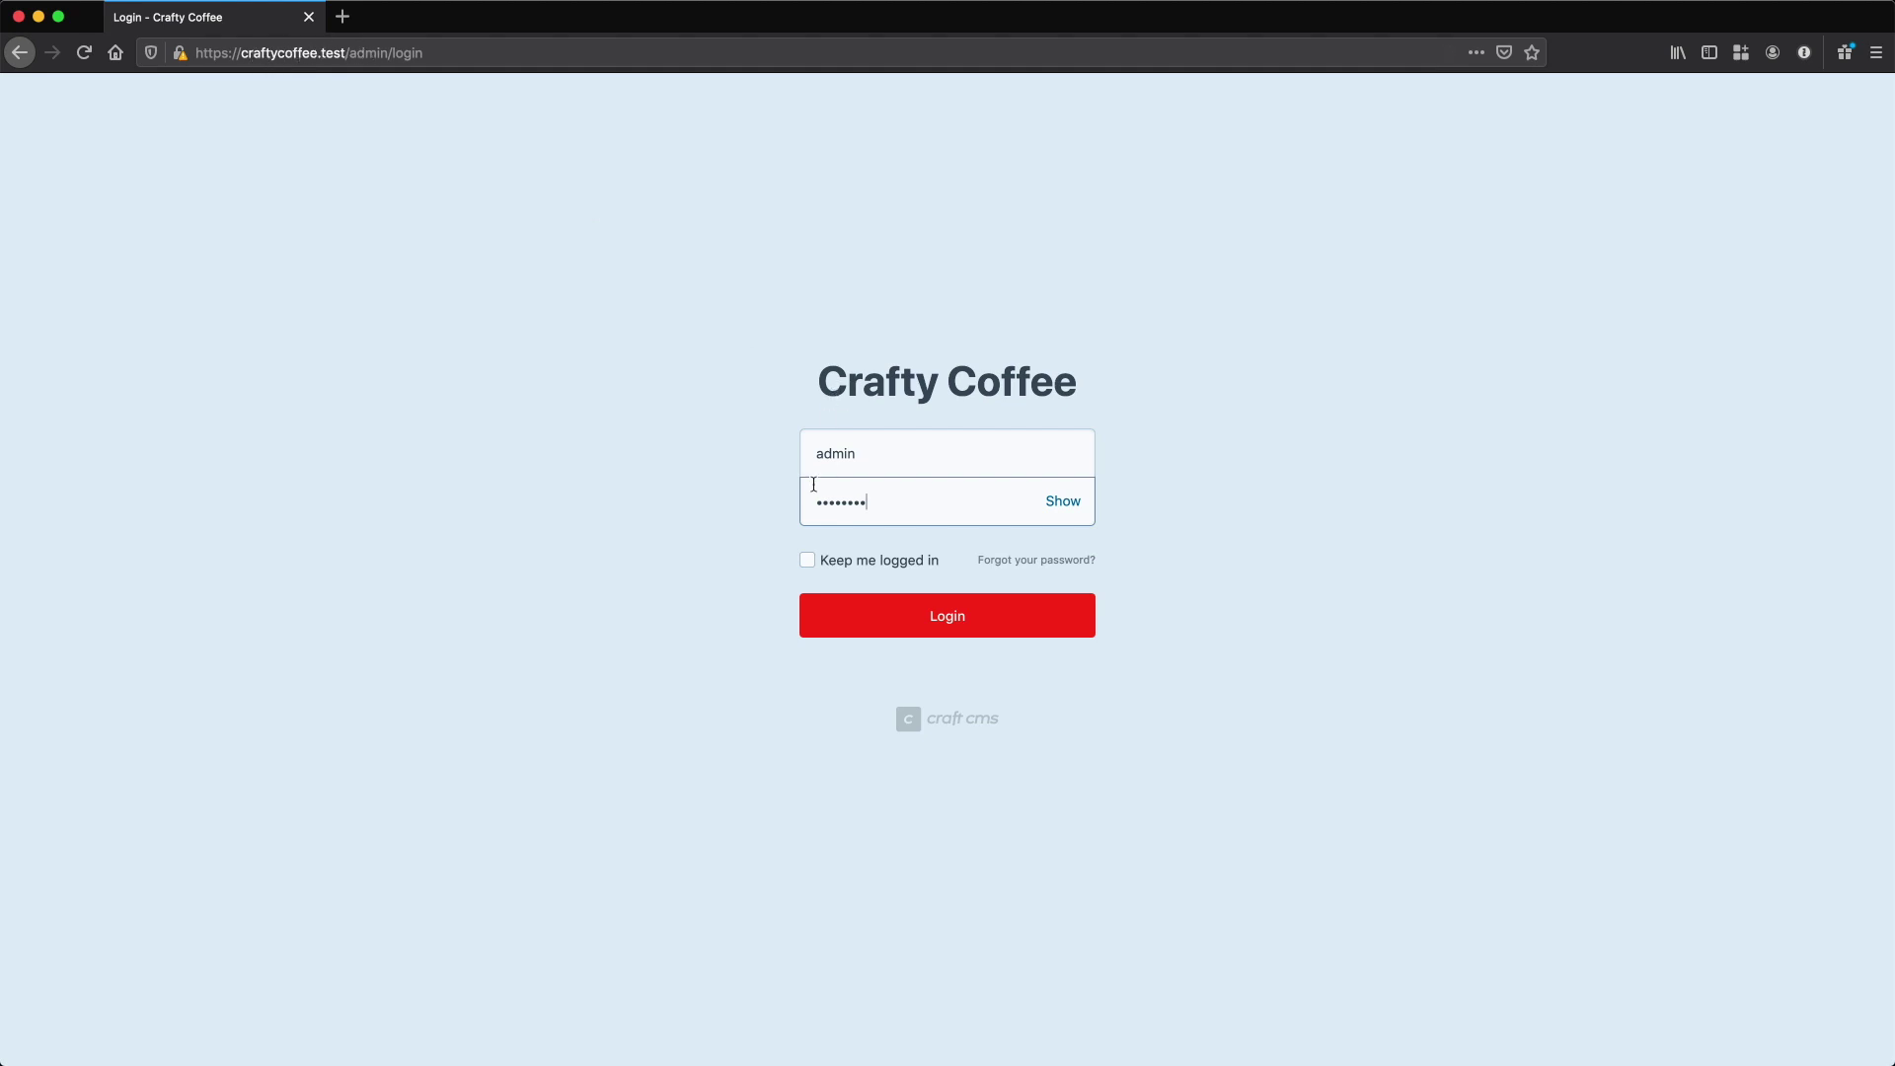
{"action": "left_click", "coordinate": [948, 632]}
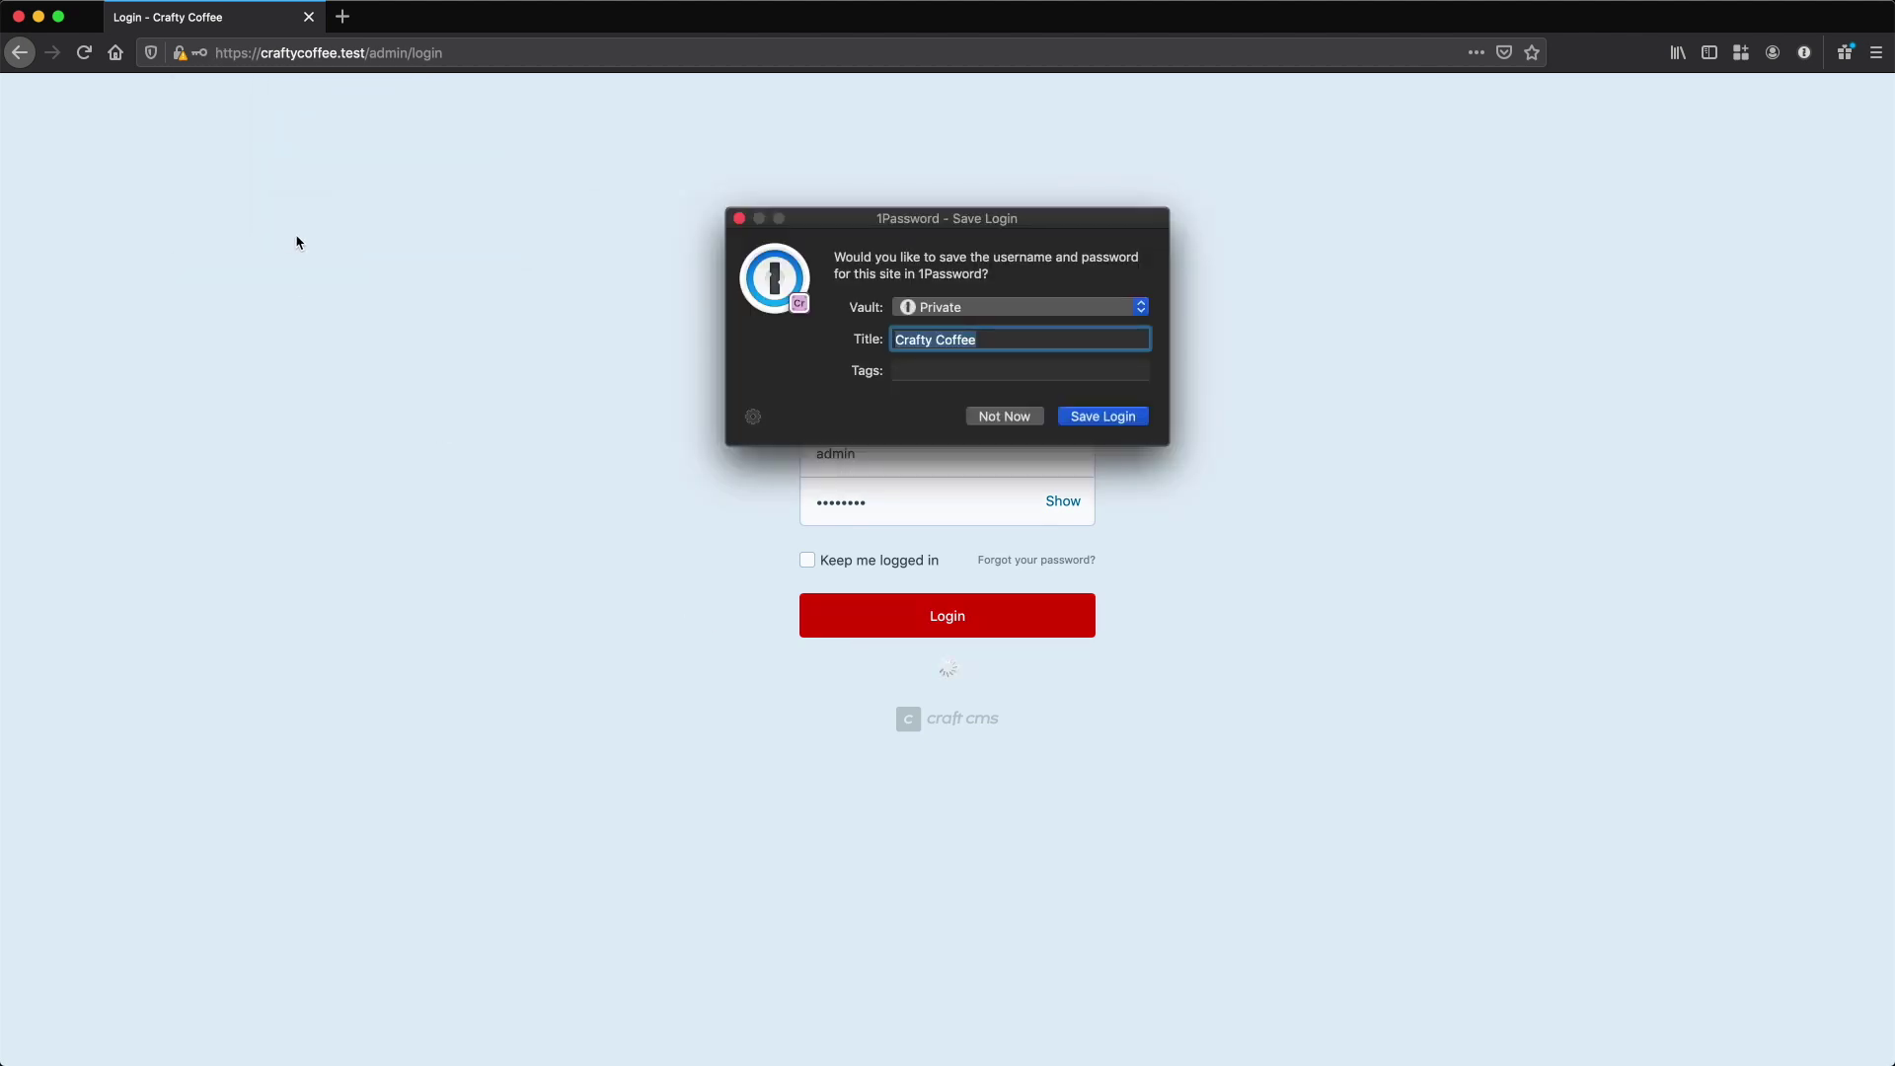
{"action": "left_click", "coordinate": [354, 486]}
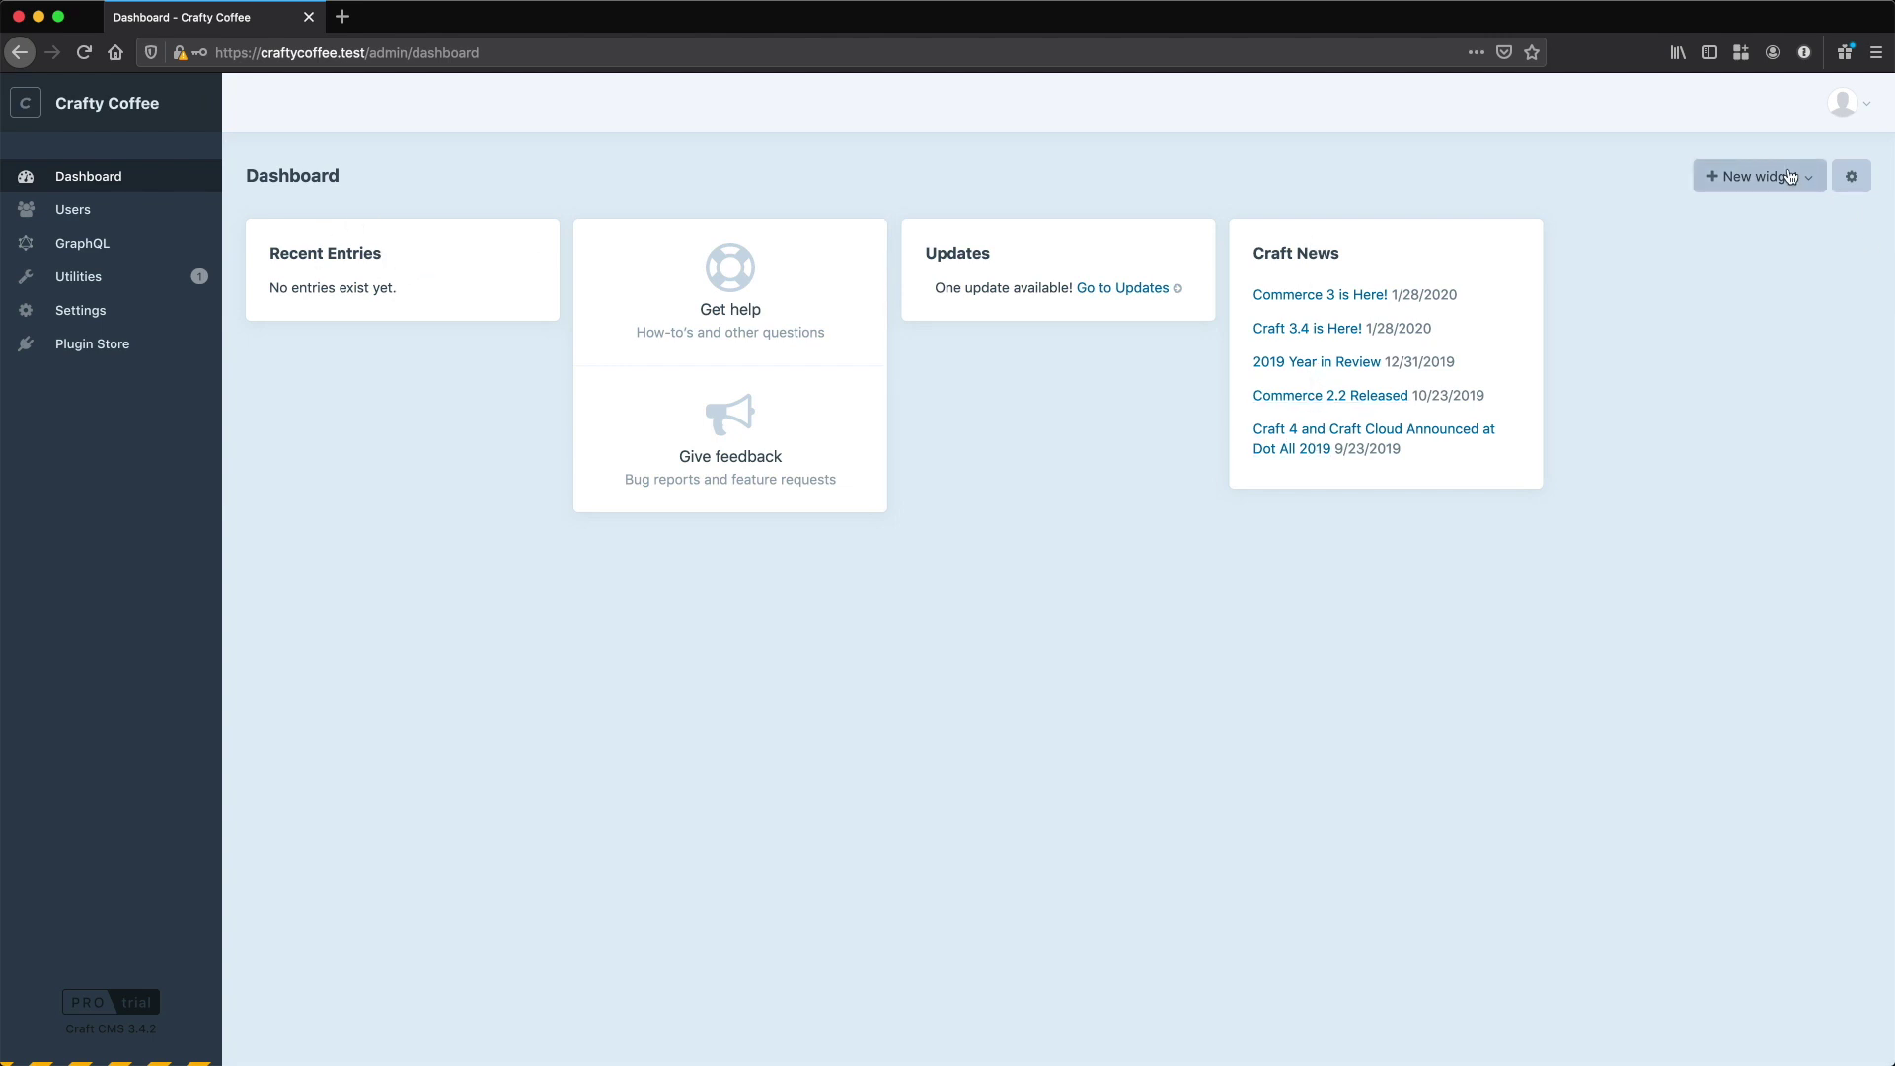
{"action": "left_click", "coordinate": [1757, 176]}
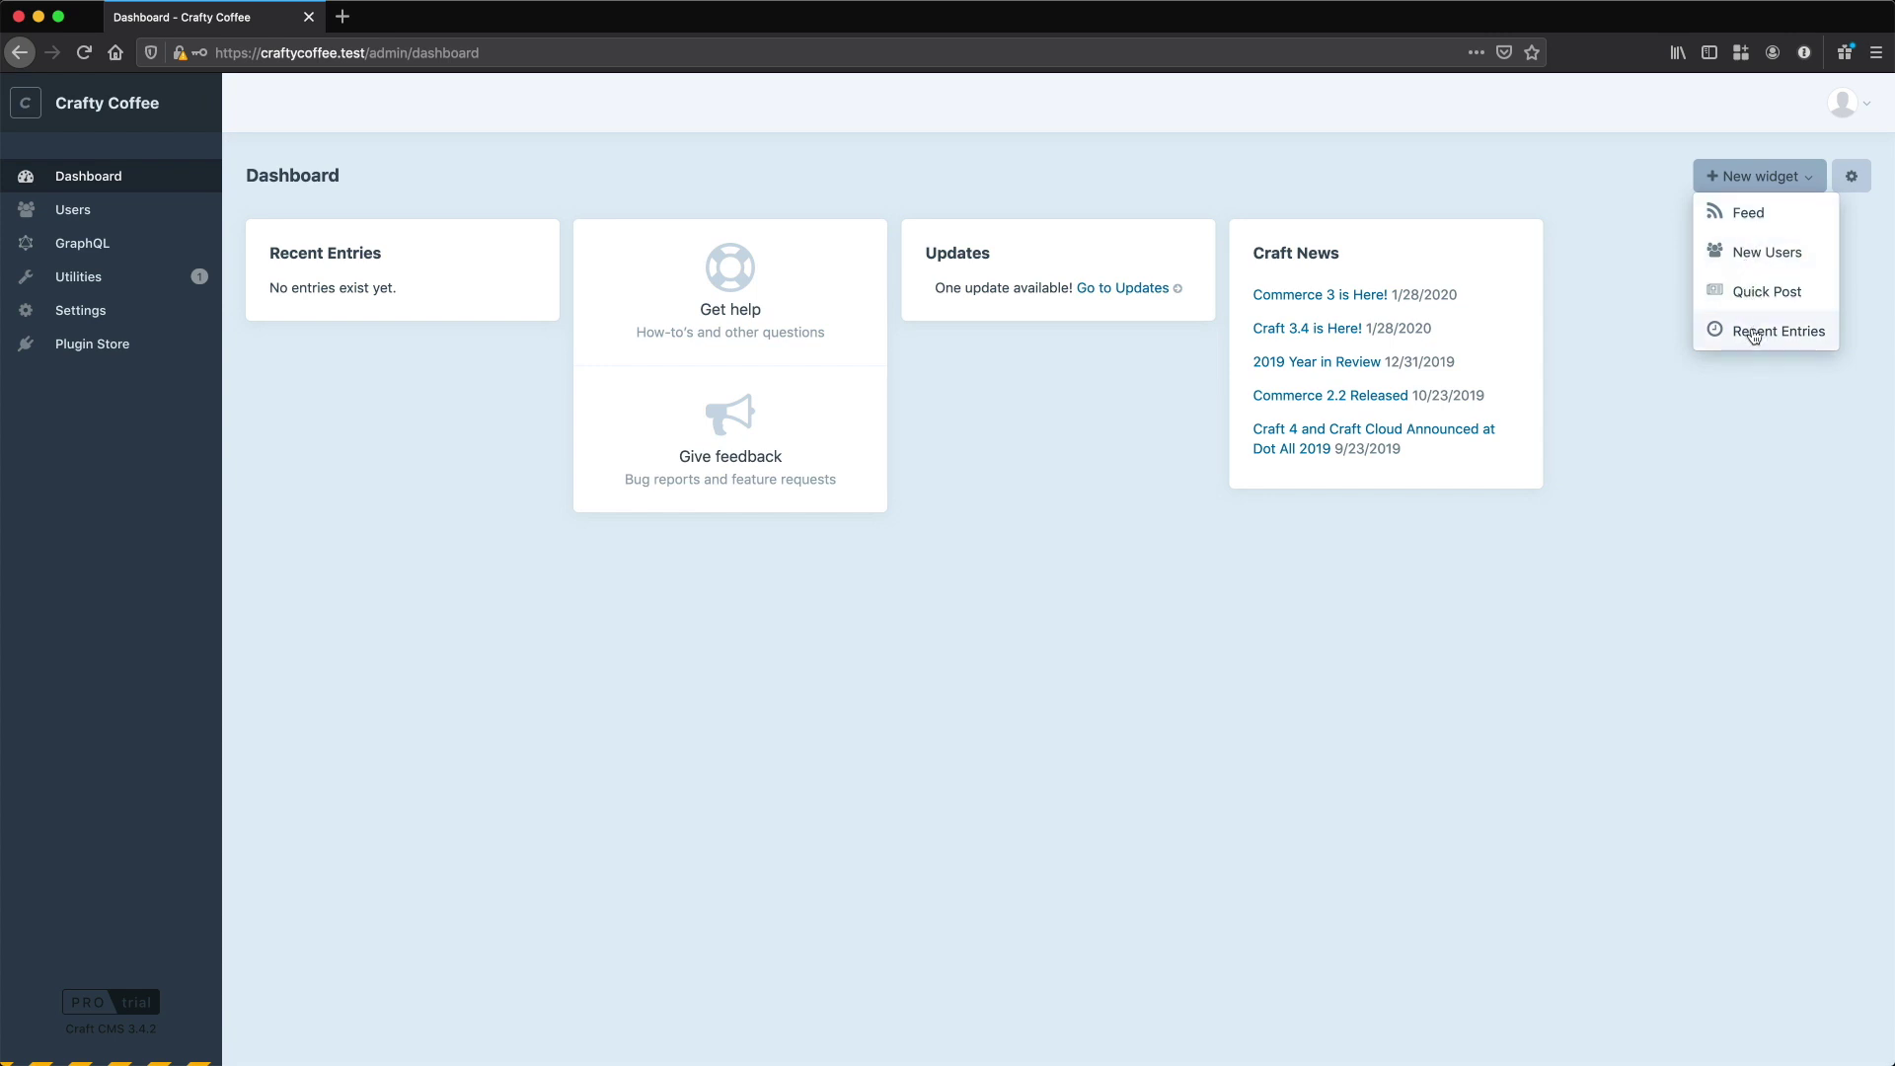
{"action": "left_click", "coordinate": [1781, 209]}
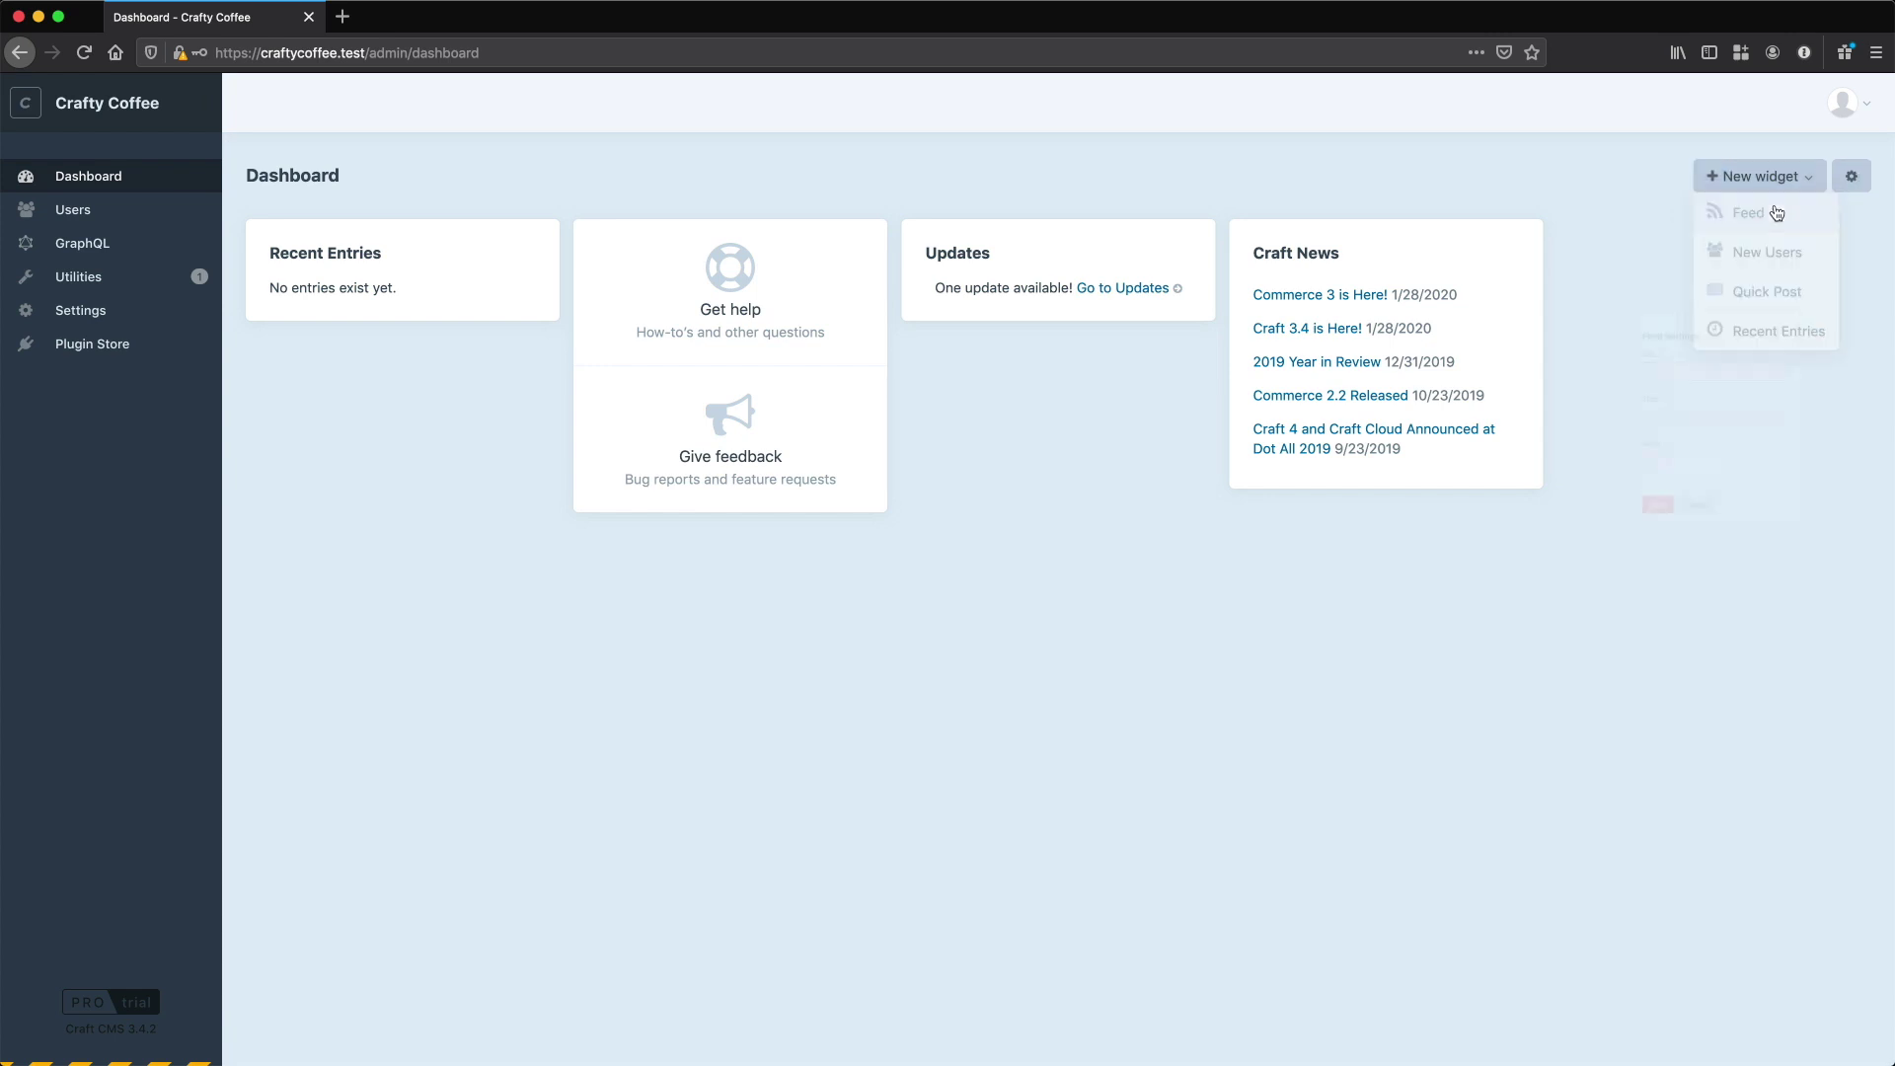
{"action": "left_click", "coordinate": [1678, 579]}
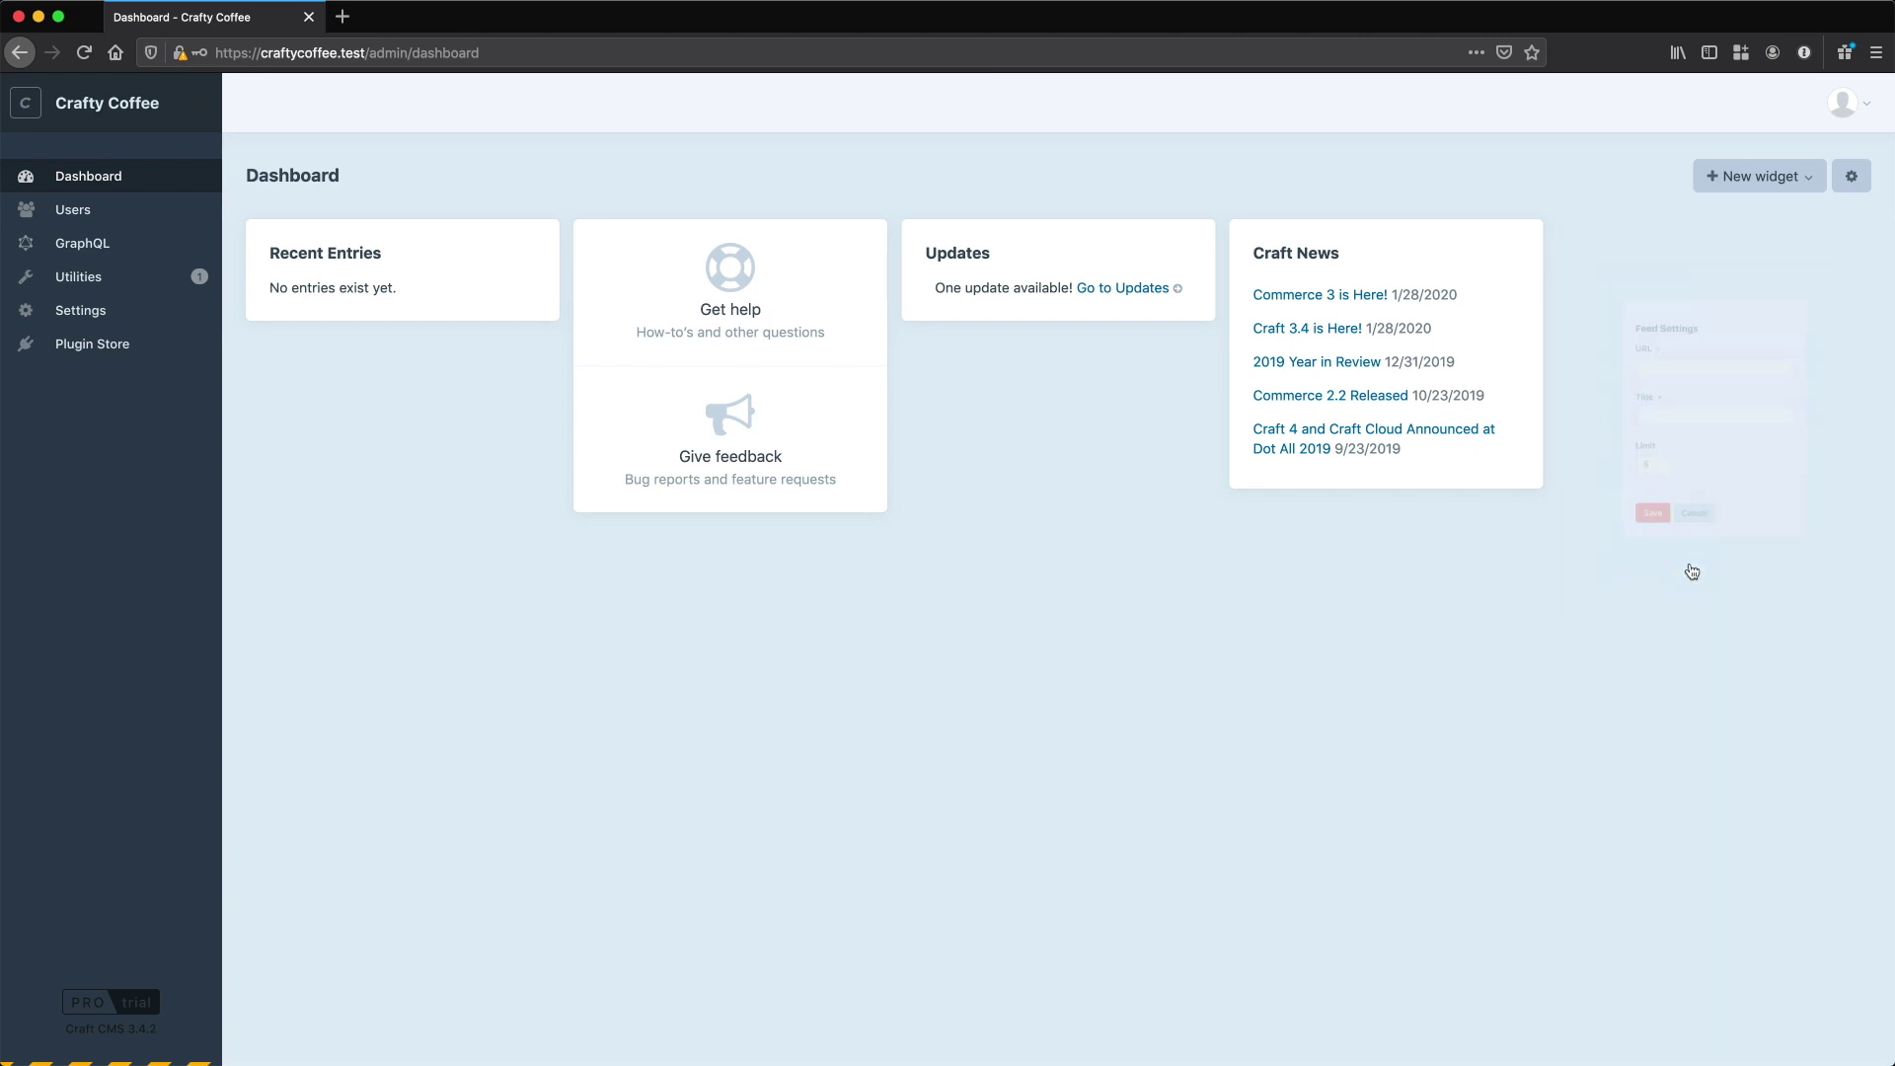
Add a New Users widget to the dashboard with the date range Last 7 days
{"action": "left_click", "coordinate": [1774, 181]}
{"action": "left_click", "coordinate": [1762, 258]}
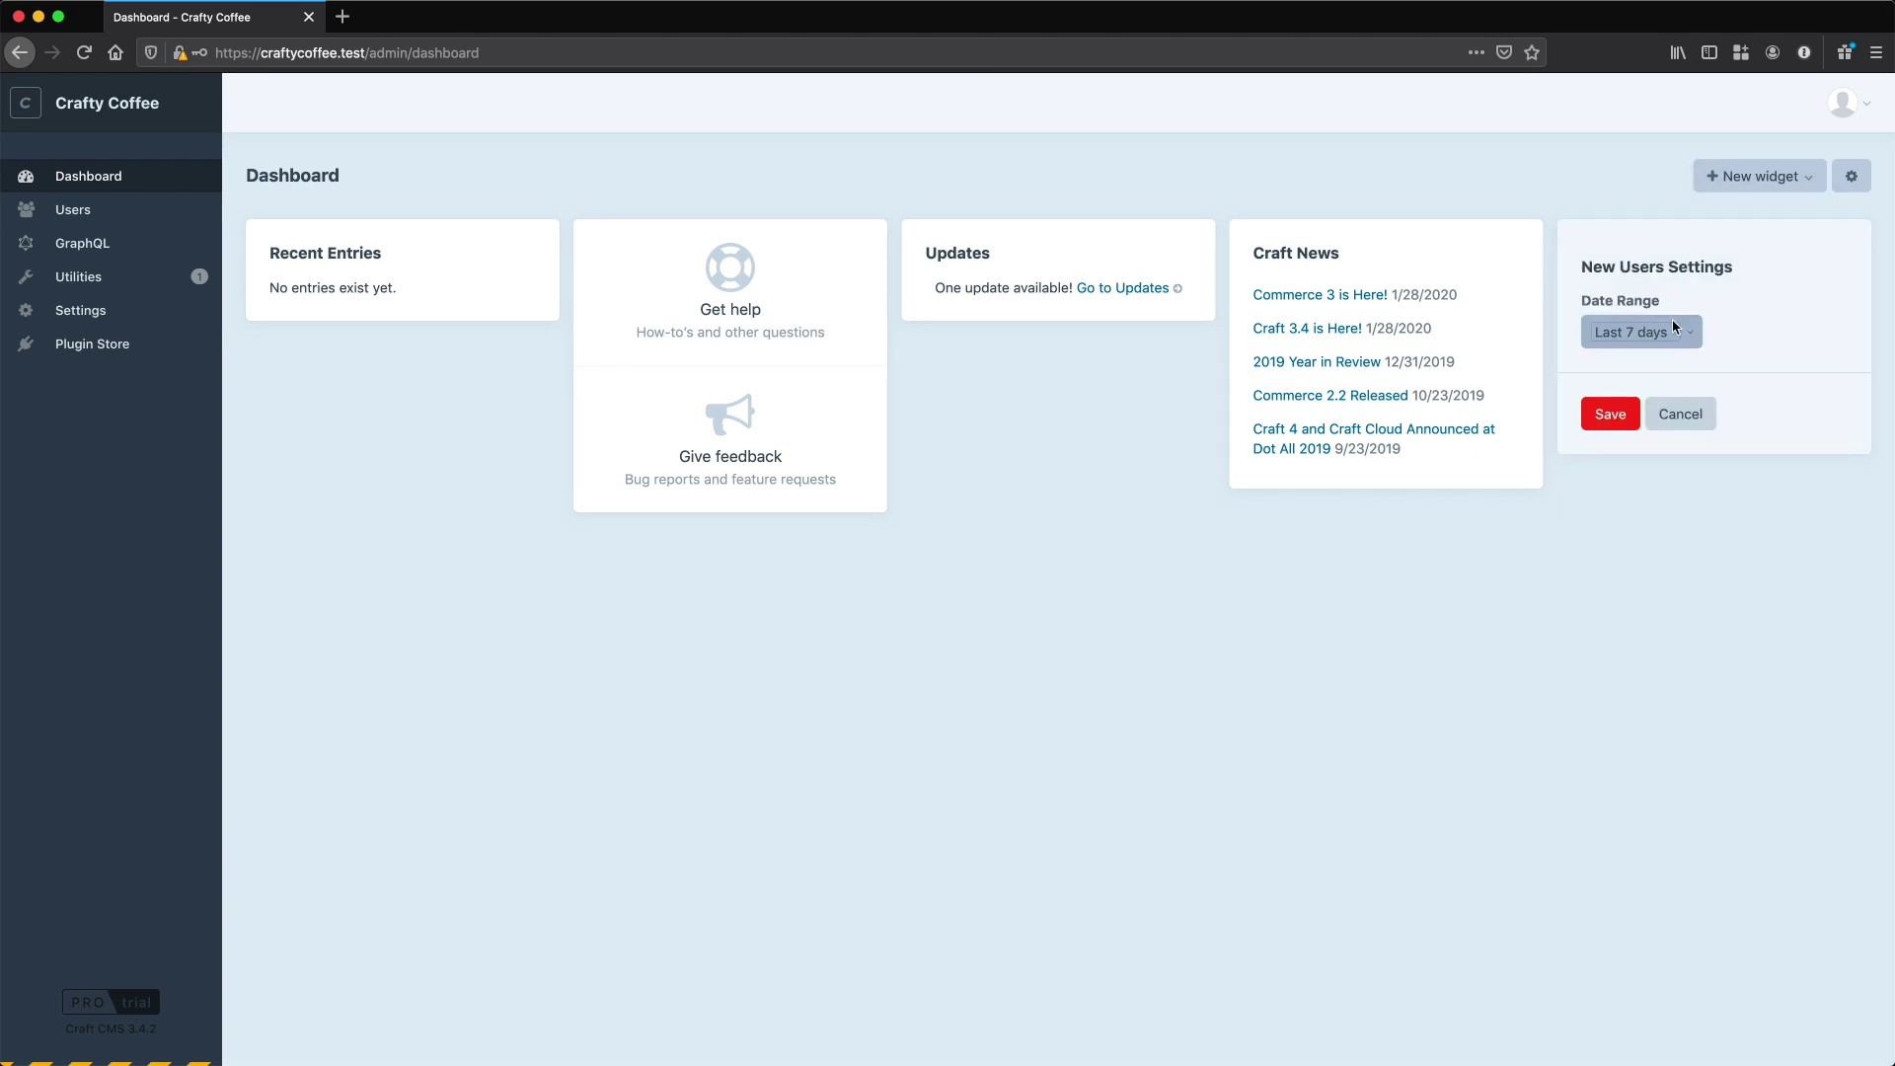
{"action": "left_click", "coordinate": [1615, 416]}
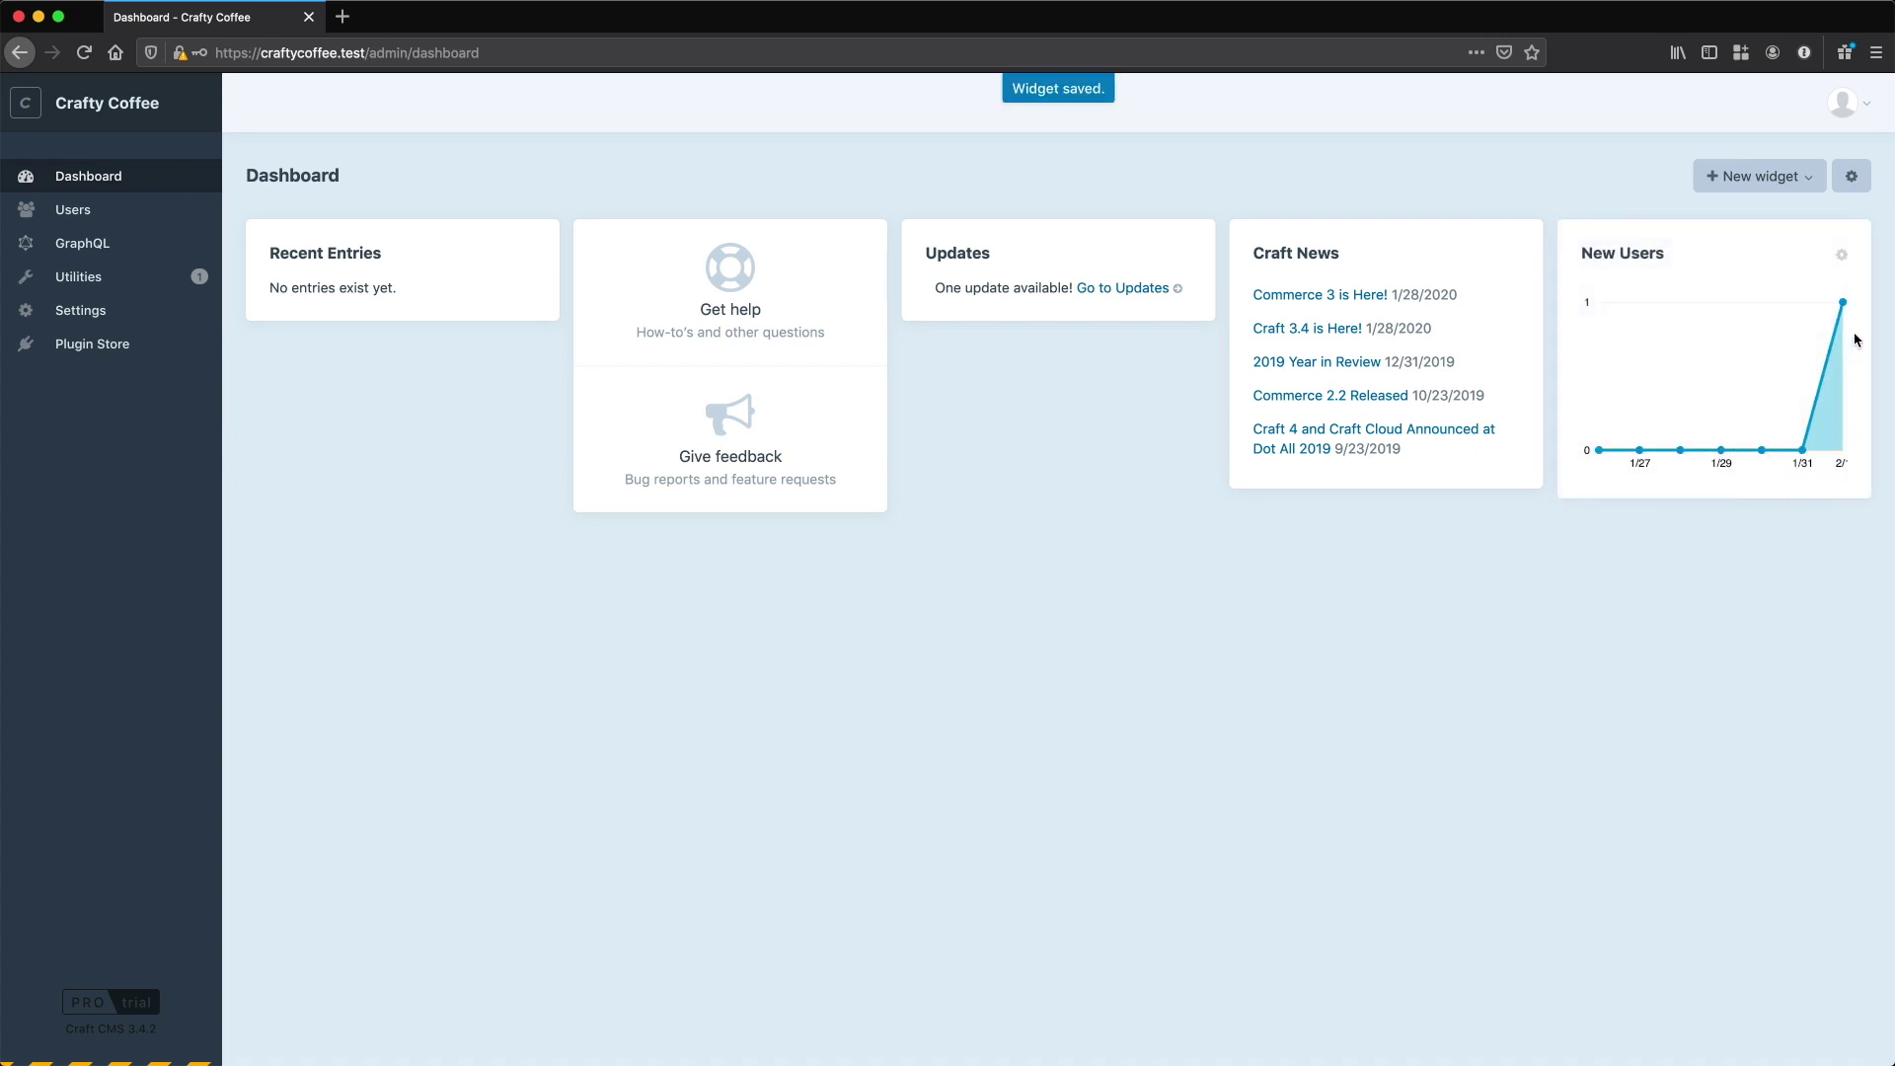
Add a second Recent Entries widget for all sections with a limit of 10, then reopen and save its settings
{"action": "left_click", "coordinate": [1789, 178]}
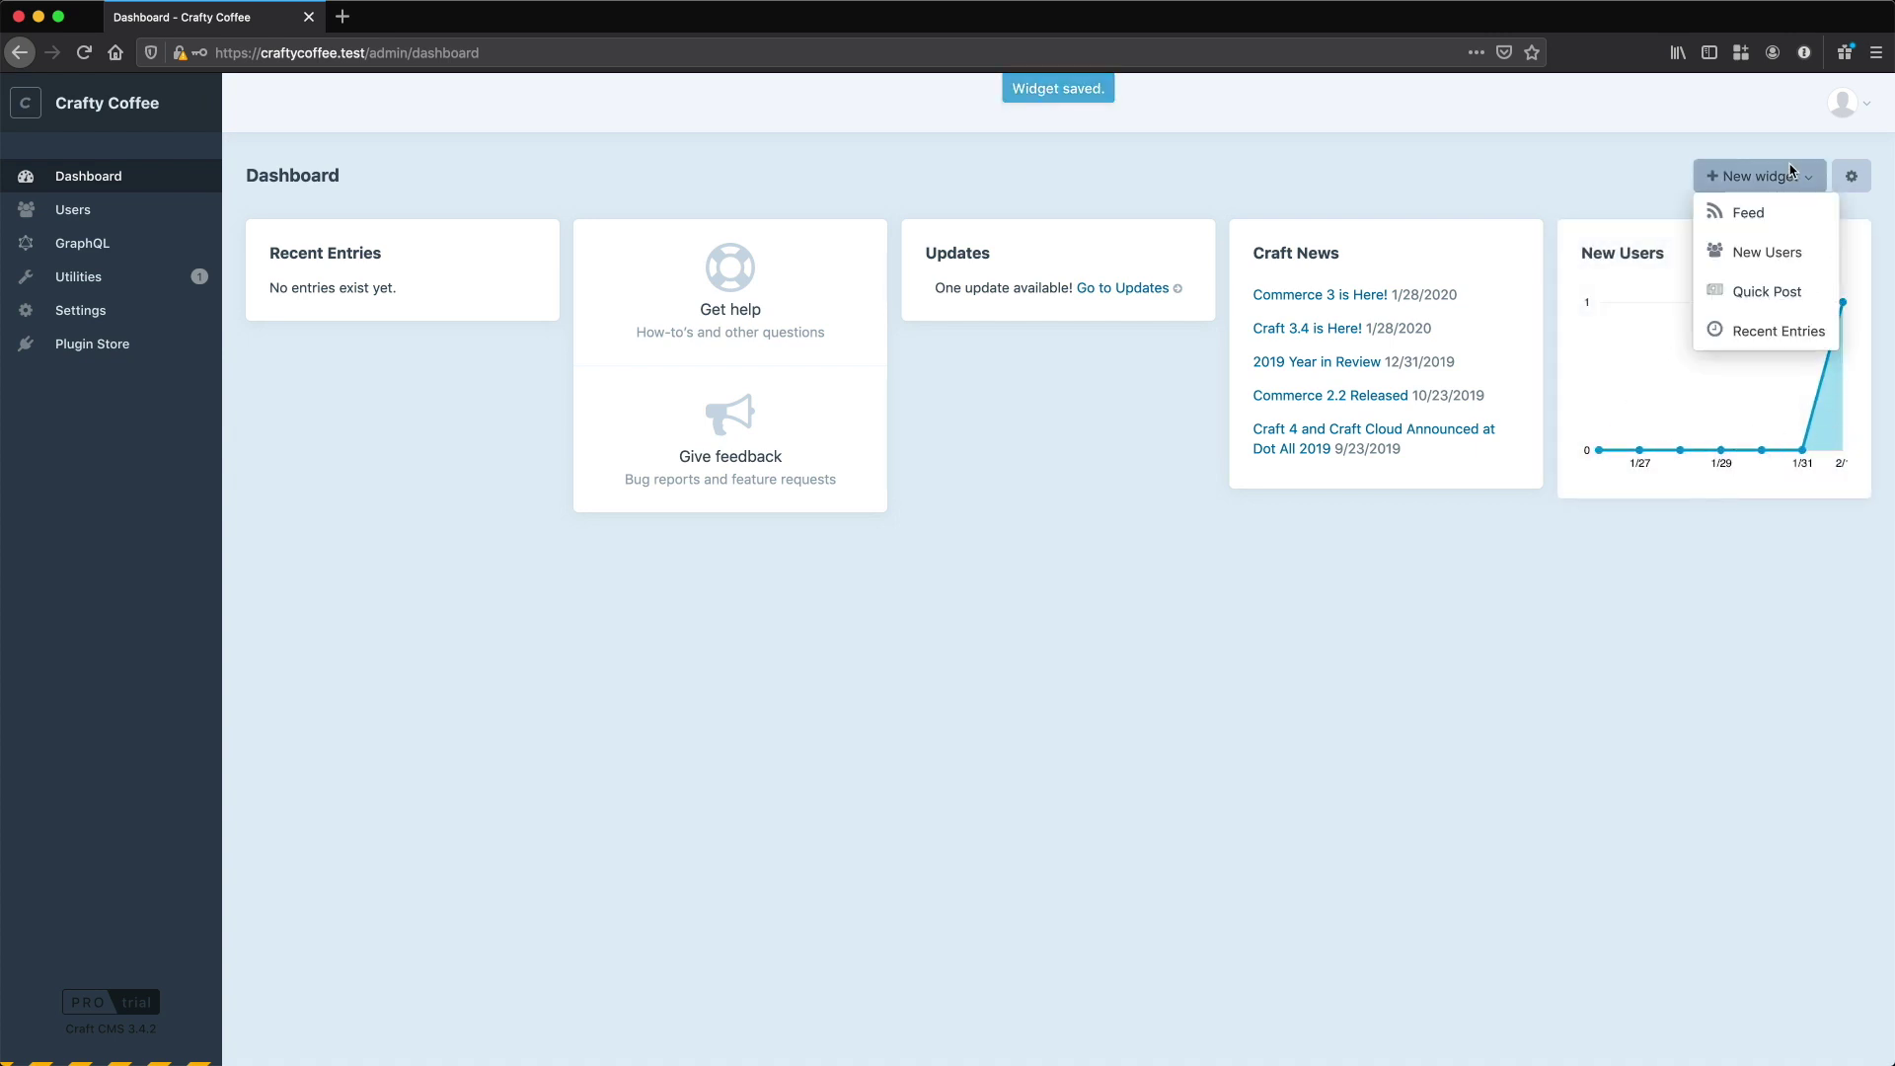
{"action": "left_click", "coordinate": [1753, 326]}
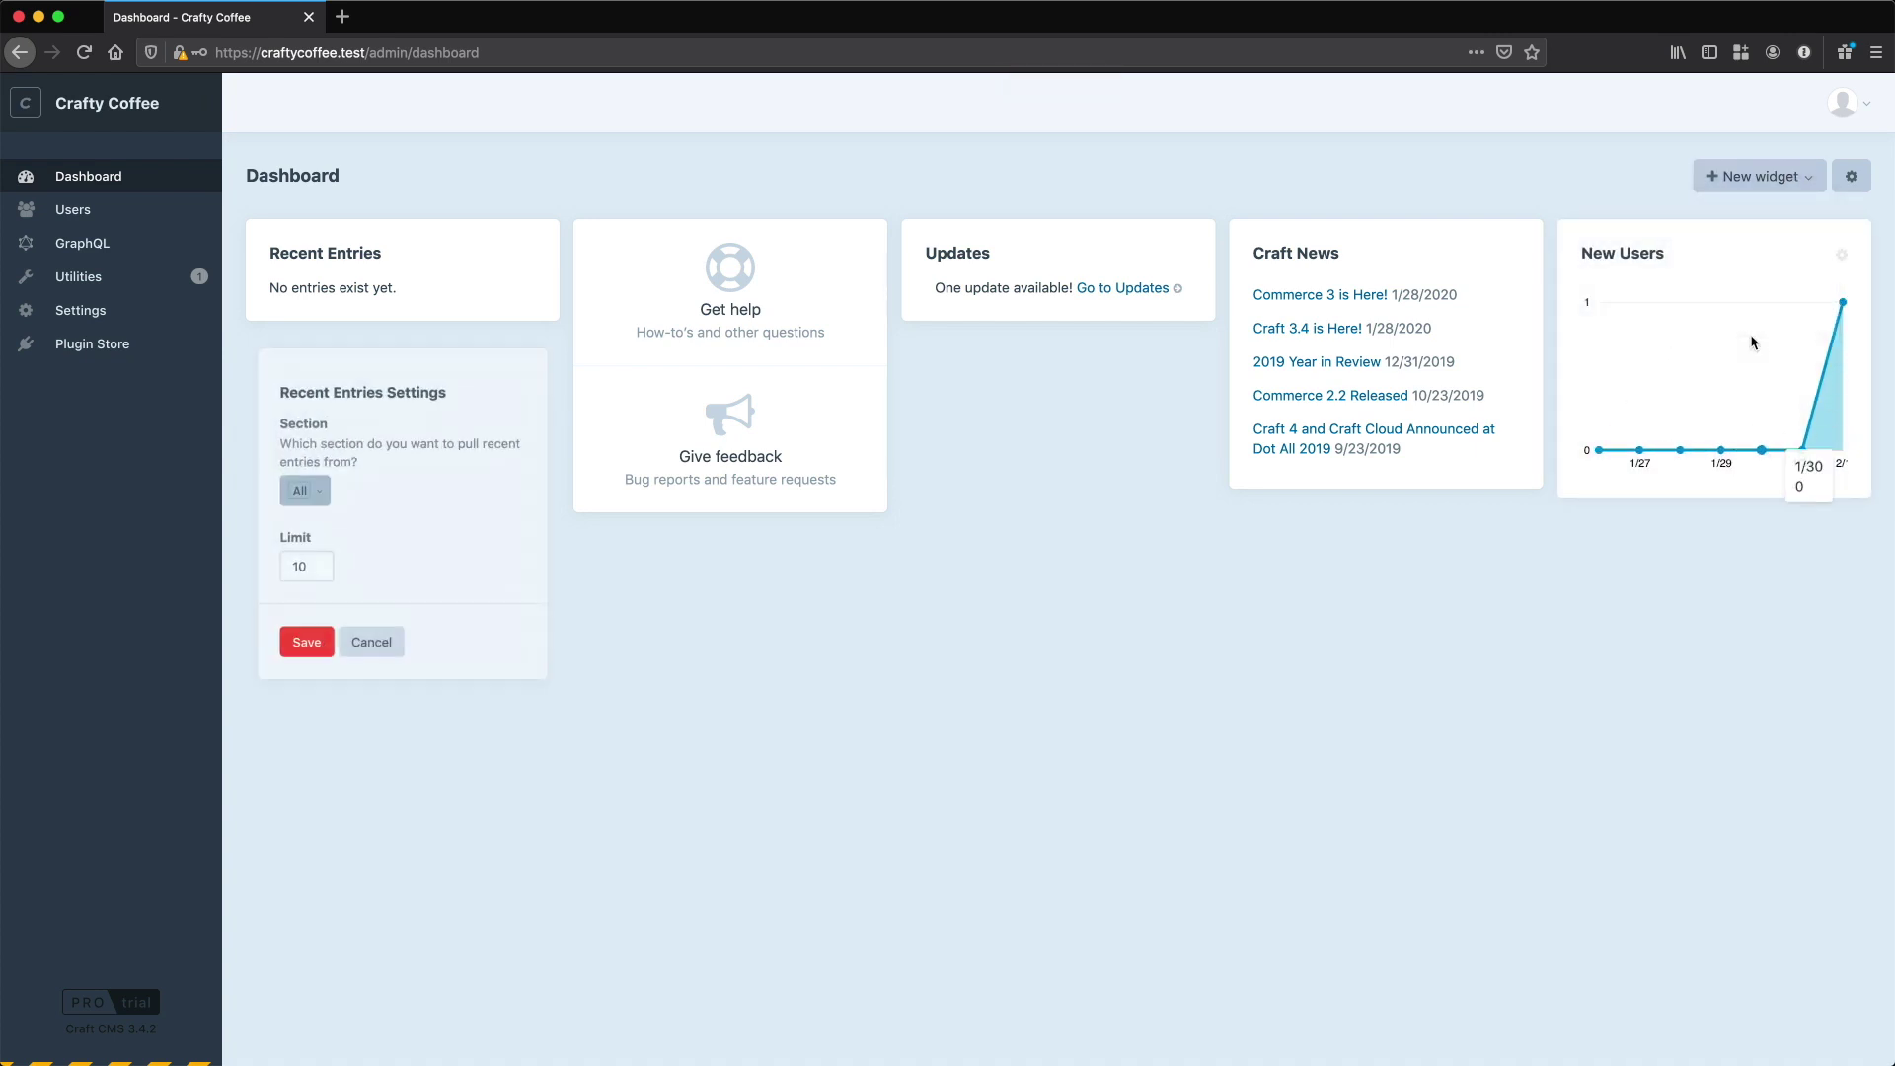
{"action": "left_click", "coordinate": [299, 653]}
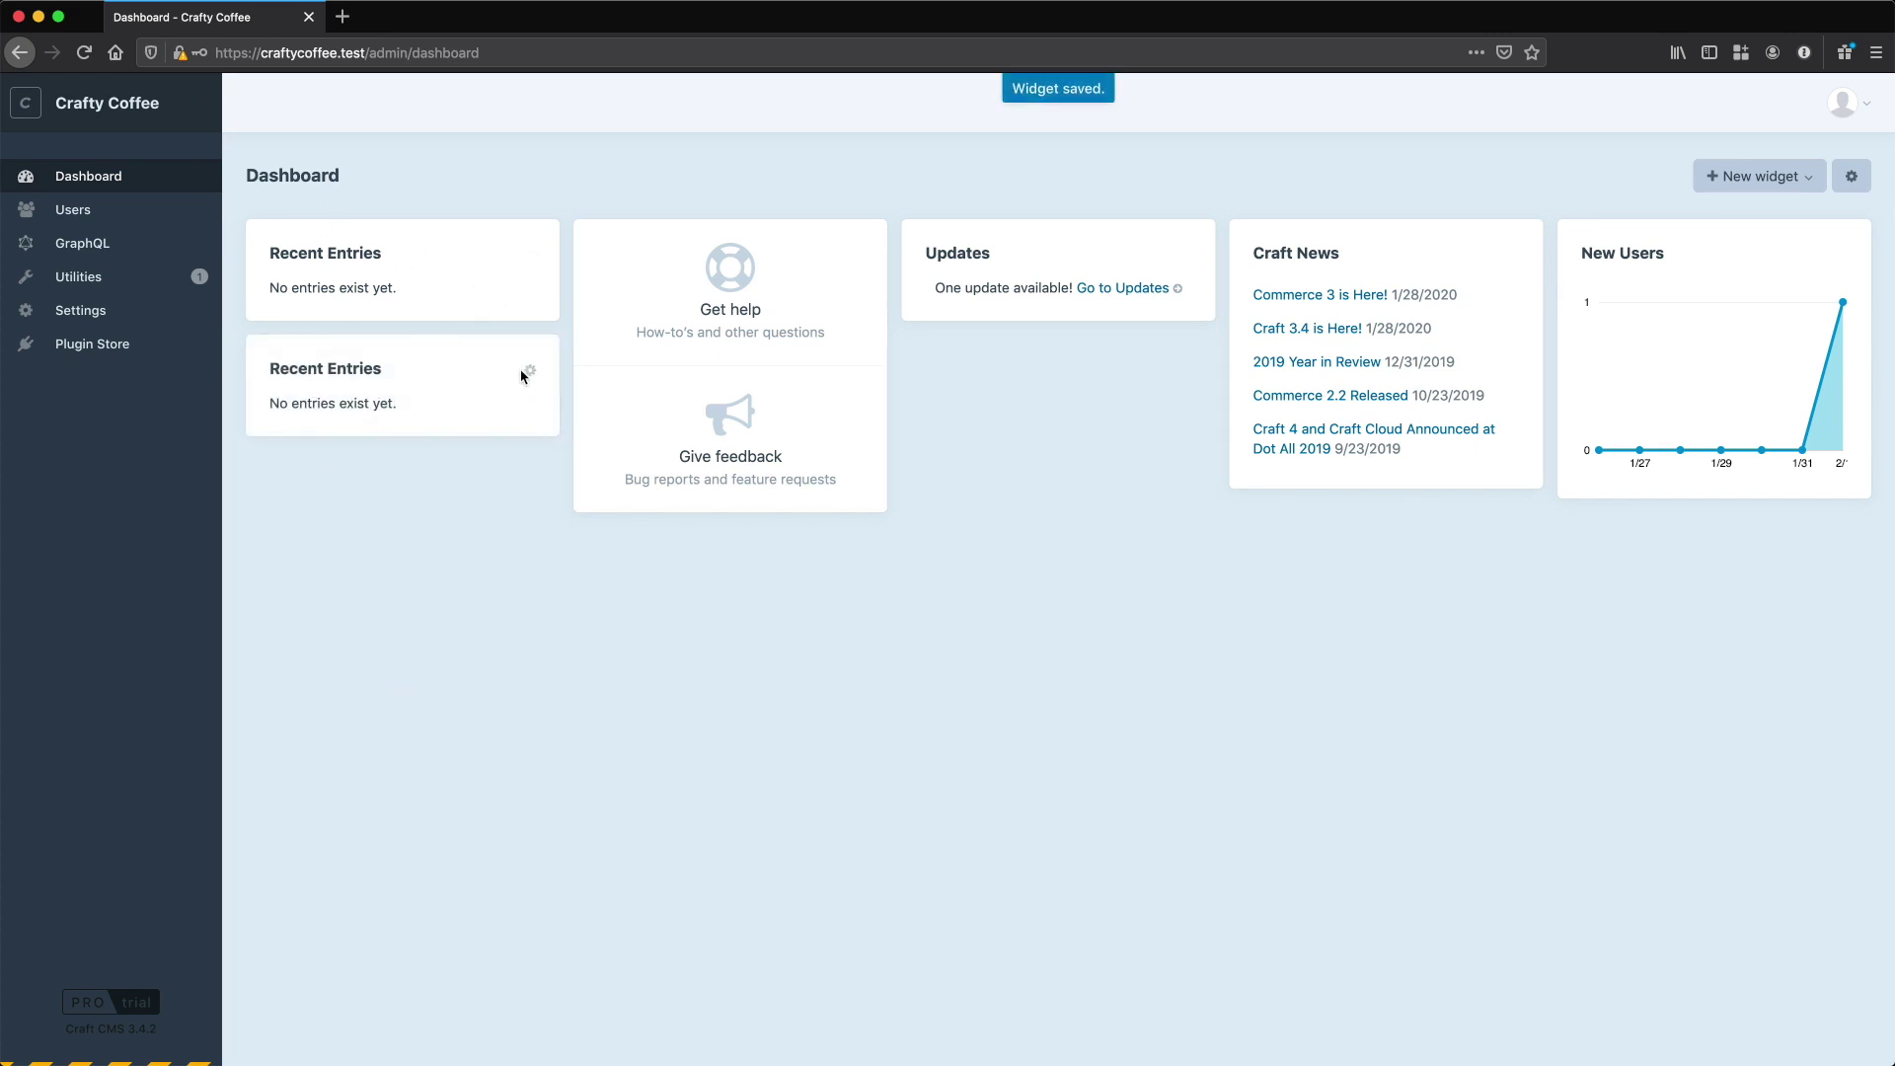
{"action": "left_click", "coordinate": [530, 372]}
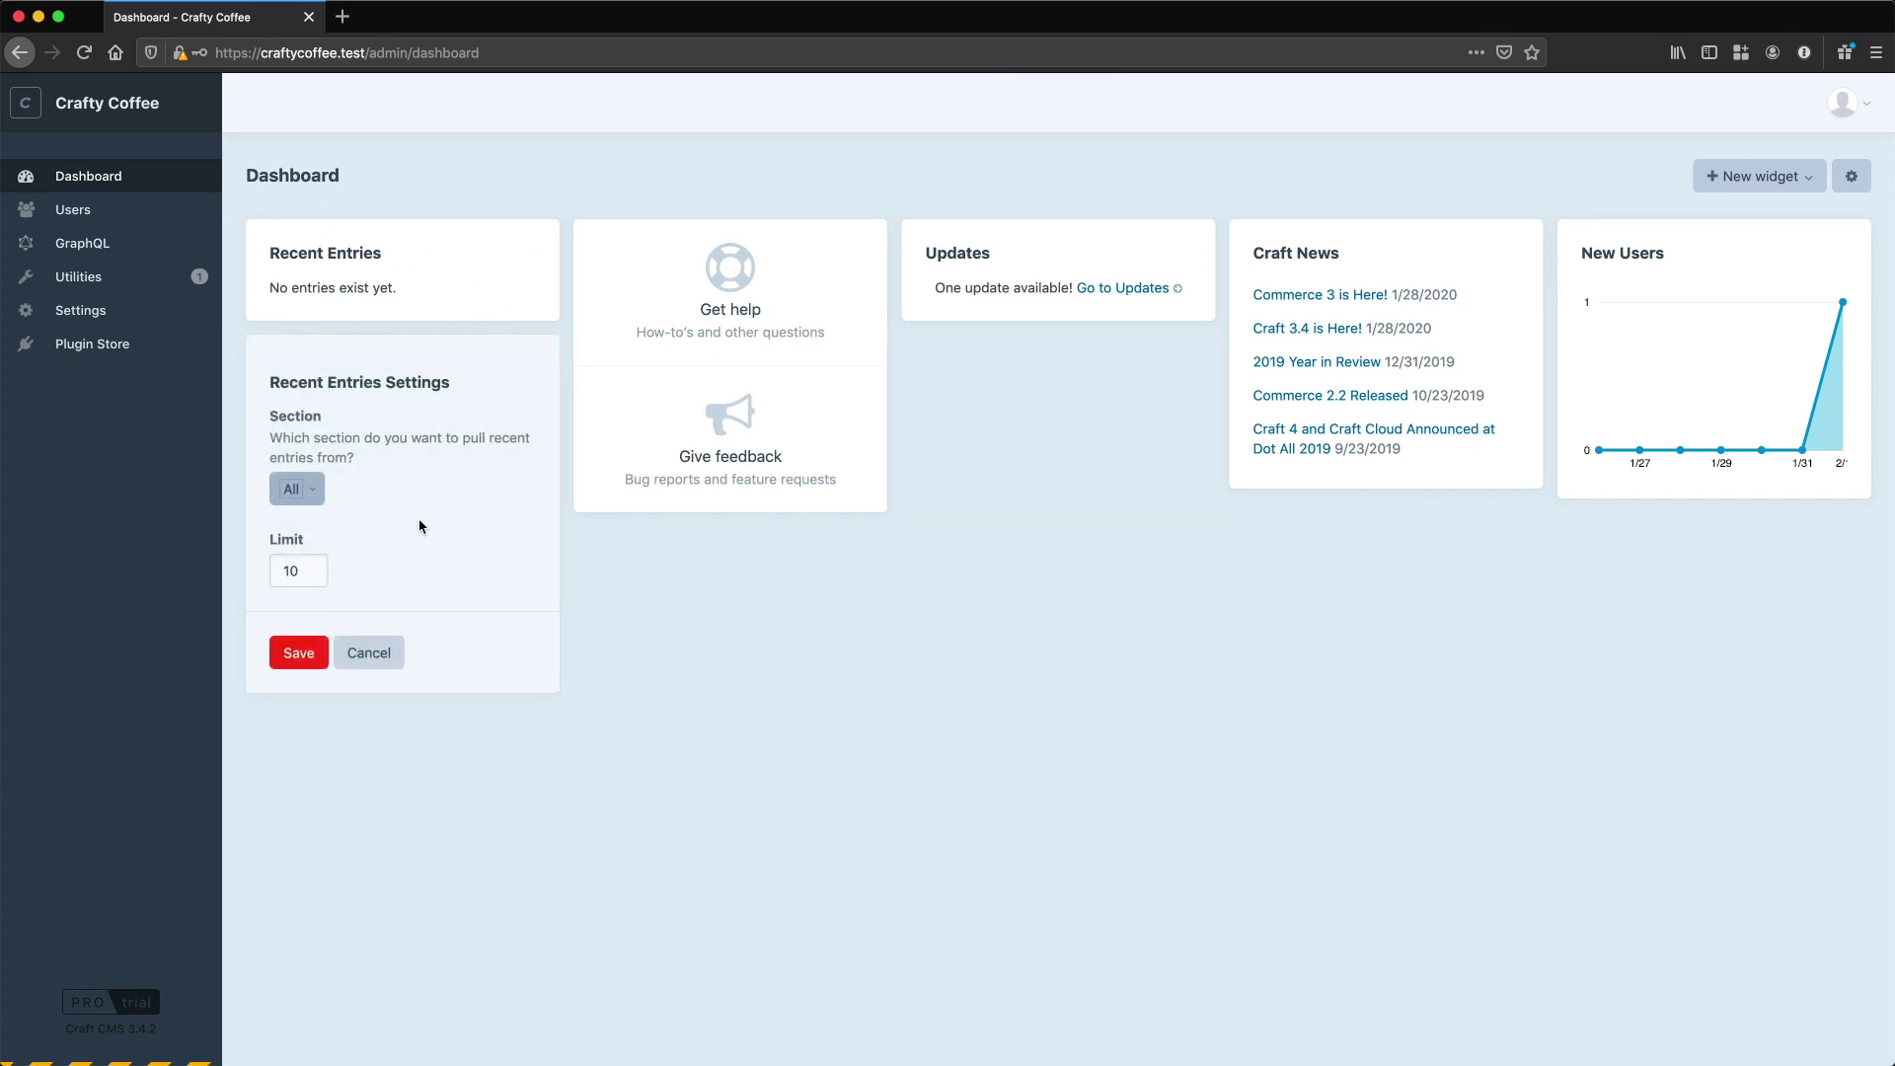
{"action": "left_click", "coordinate": [305, 665]}
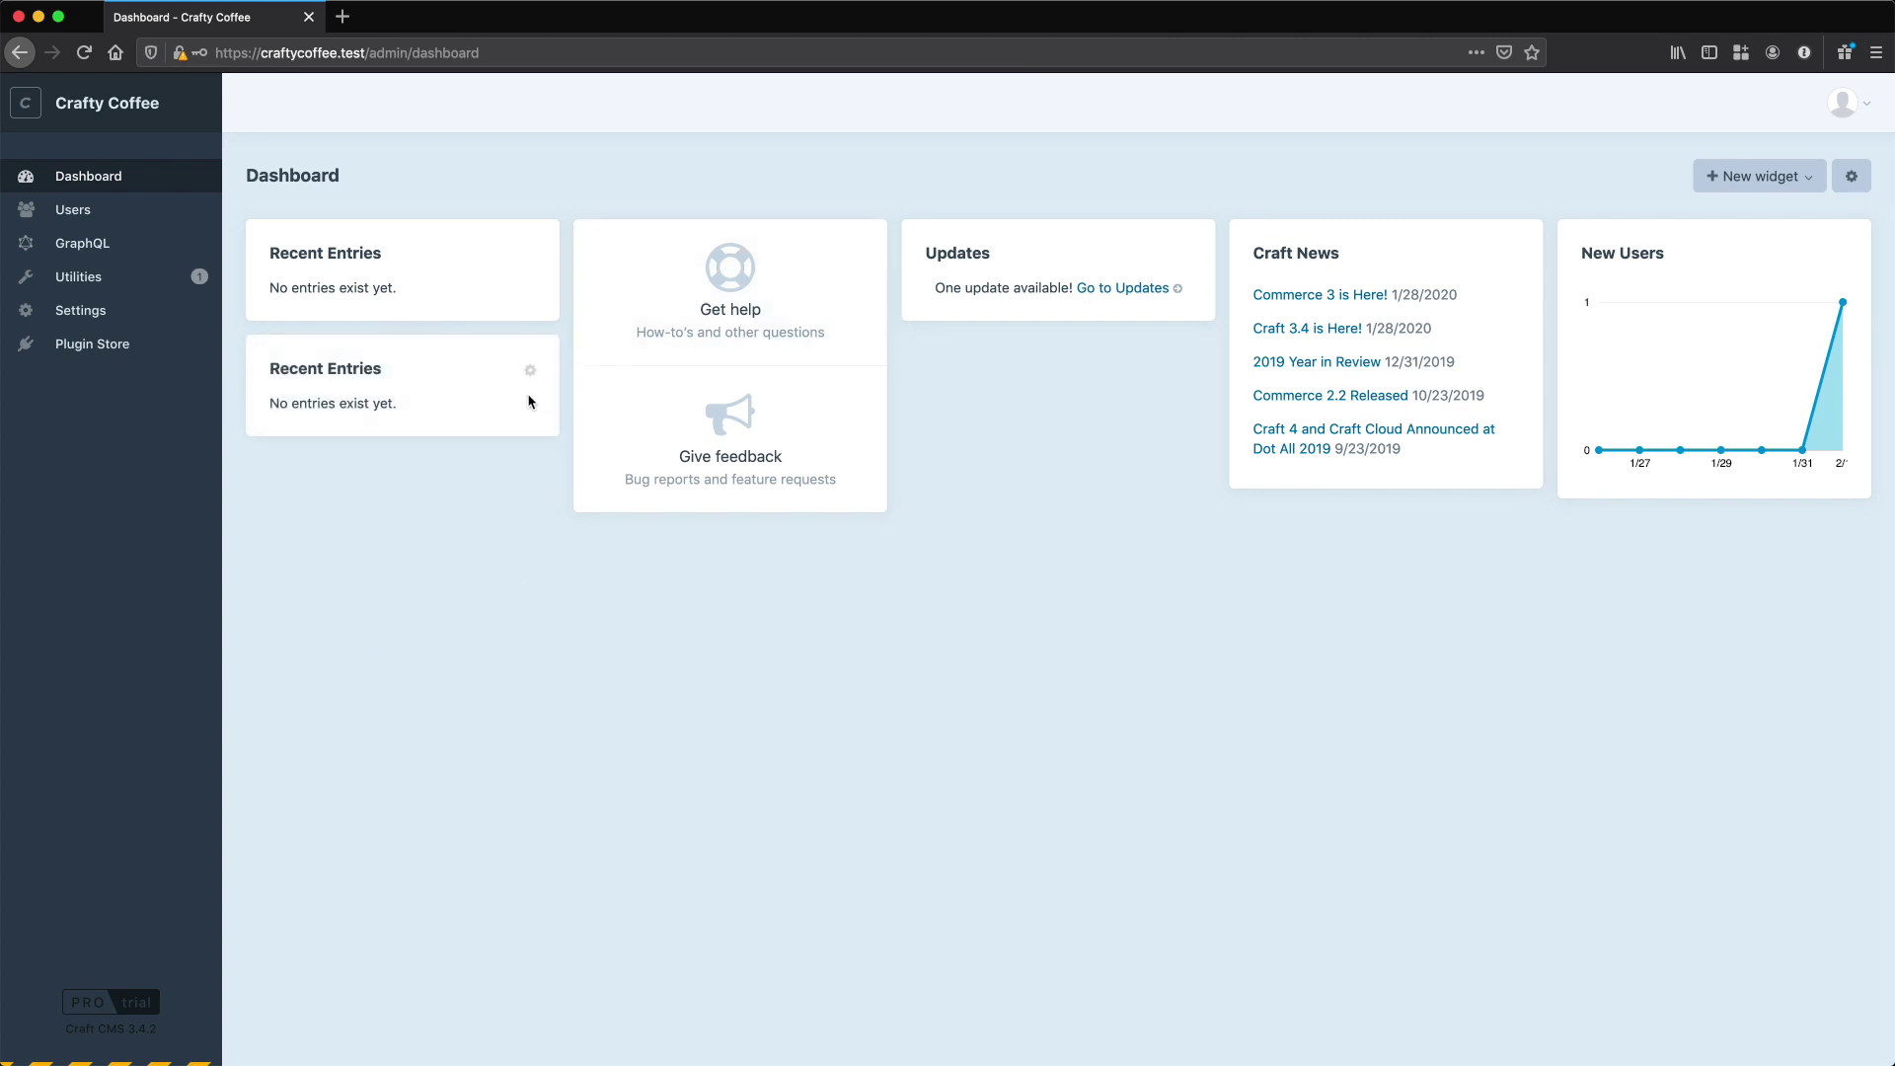
Delete the first Recent Entries widget from the dashboard's widget list
{"action": "left_click", "coordinate": [1852, 181]}
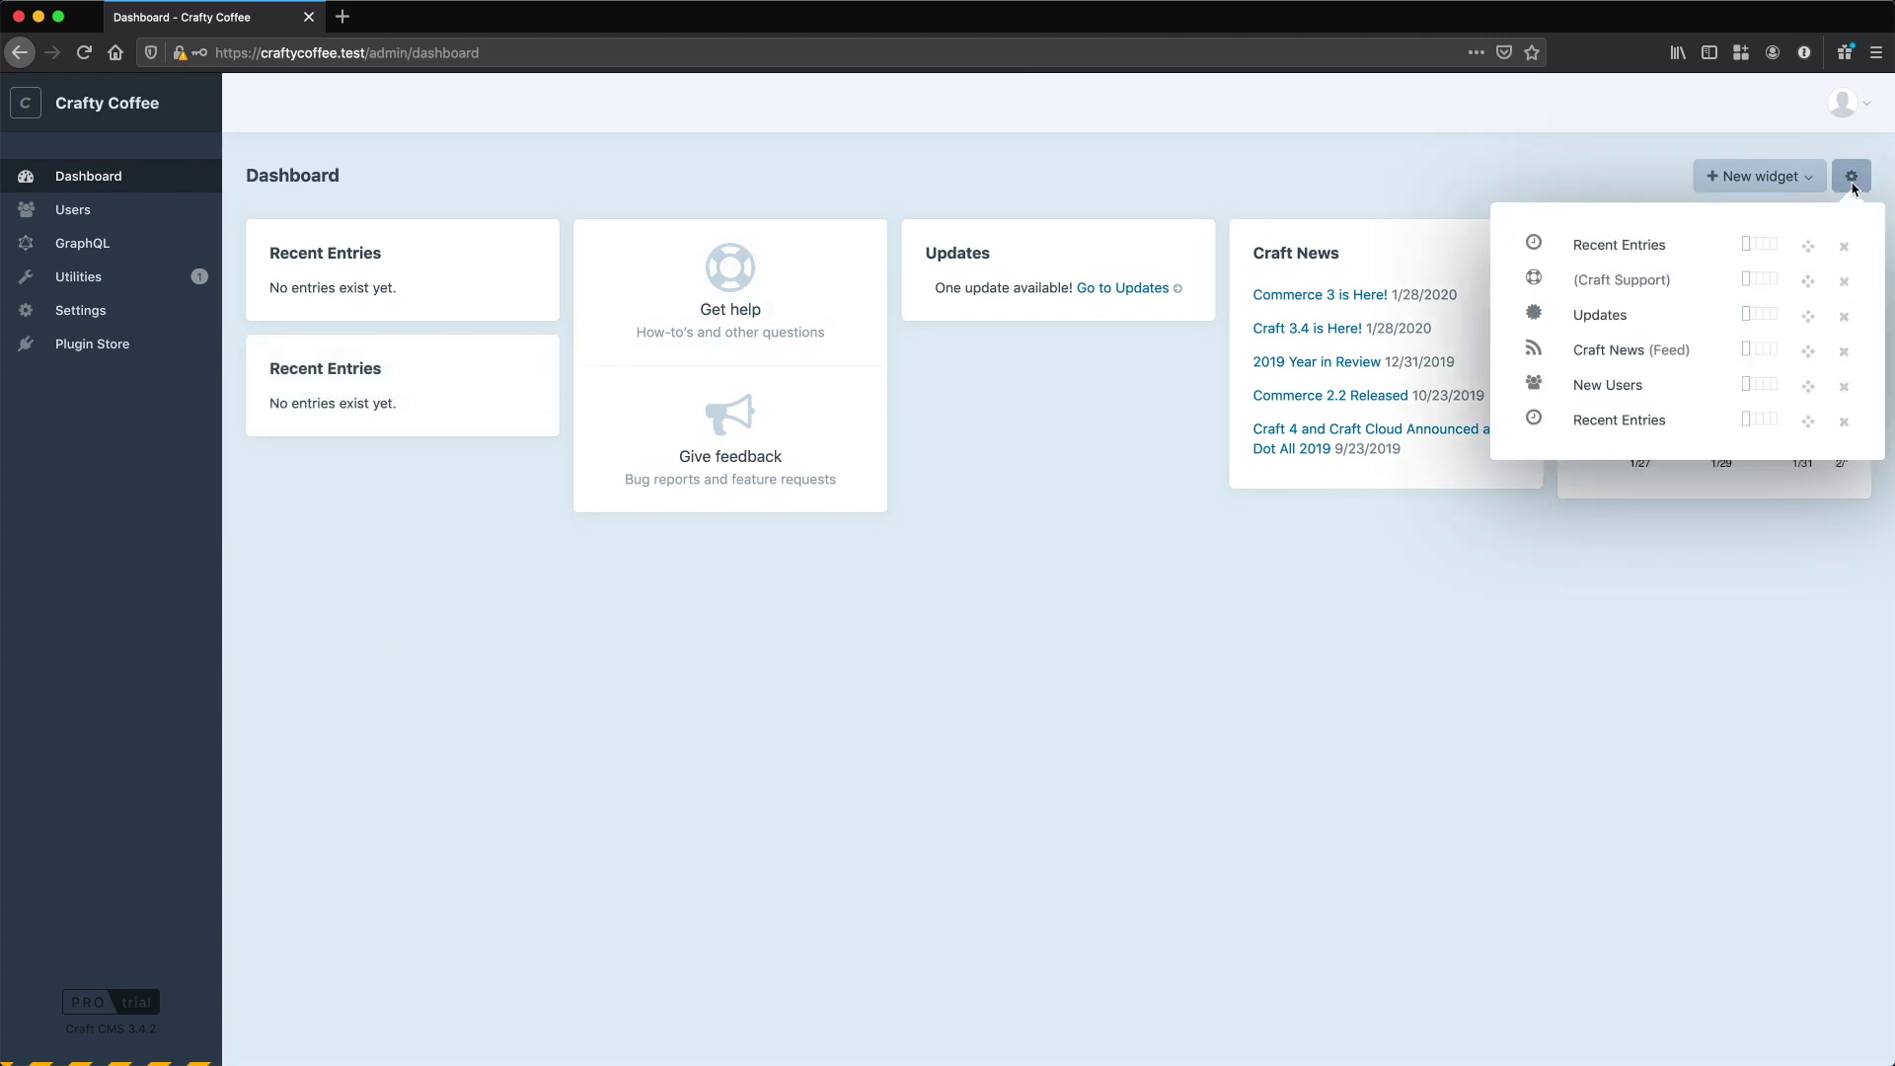
{"action": "left_click", "coordinate": [1846, 248]}
{"action": "left_click", "coordinate": [1051, 475]}
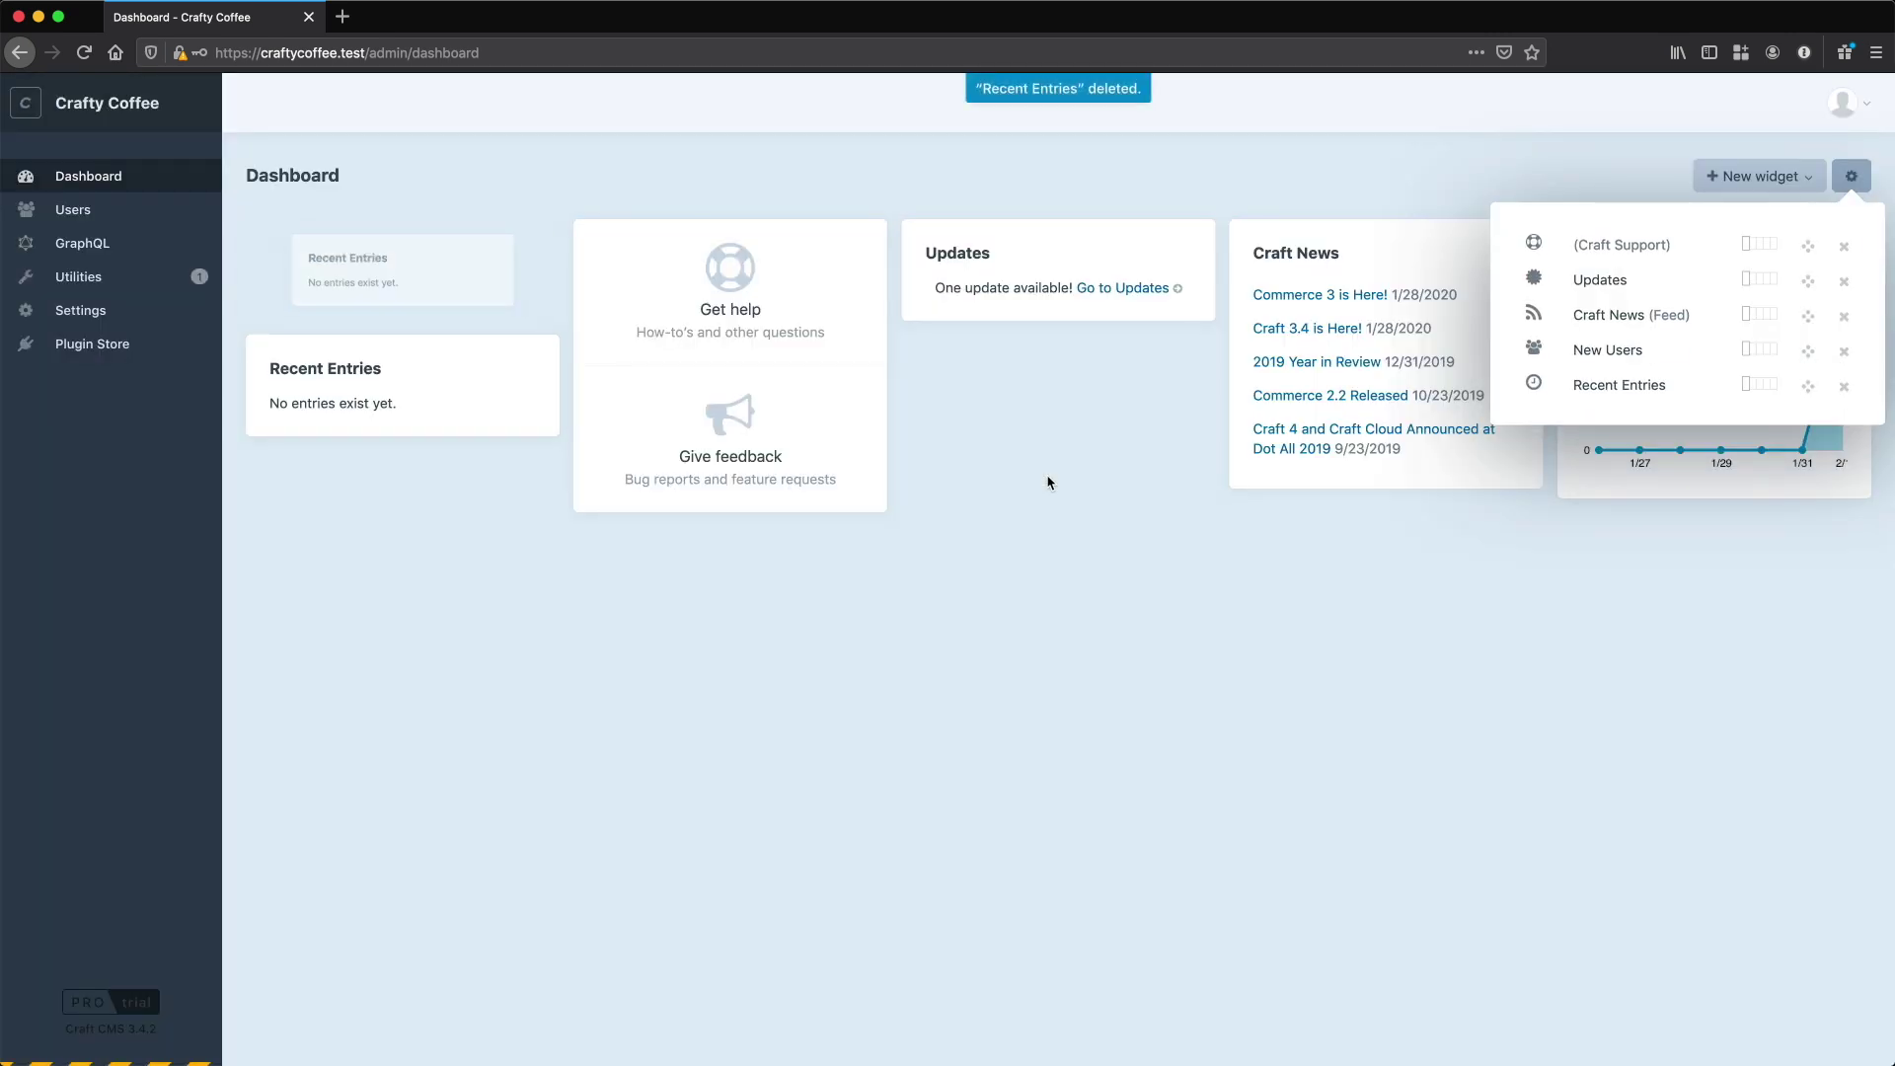
Resize the dashboard widgets: Craft Support, Updates and Craft News to two columns, New Users to three, and Recent Entries to four
{"action": "left_click", "coordinate": [1757, 246]}
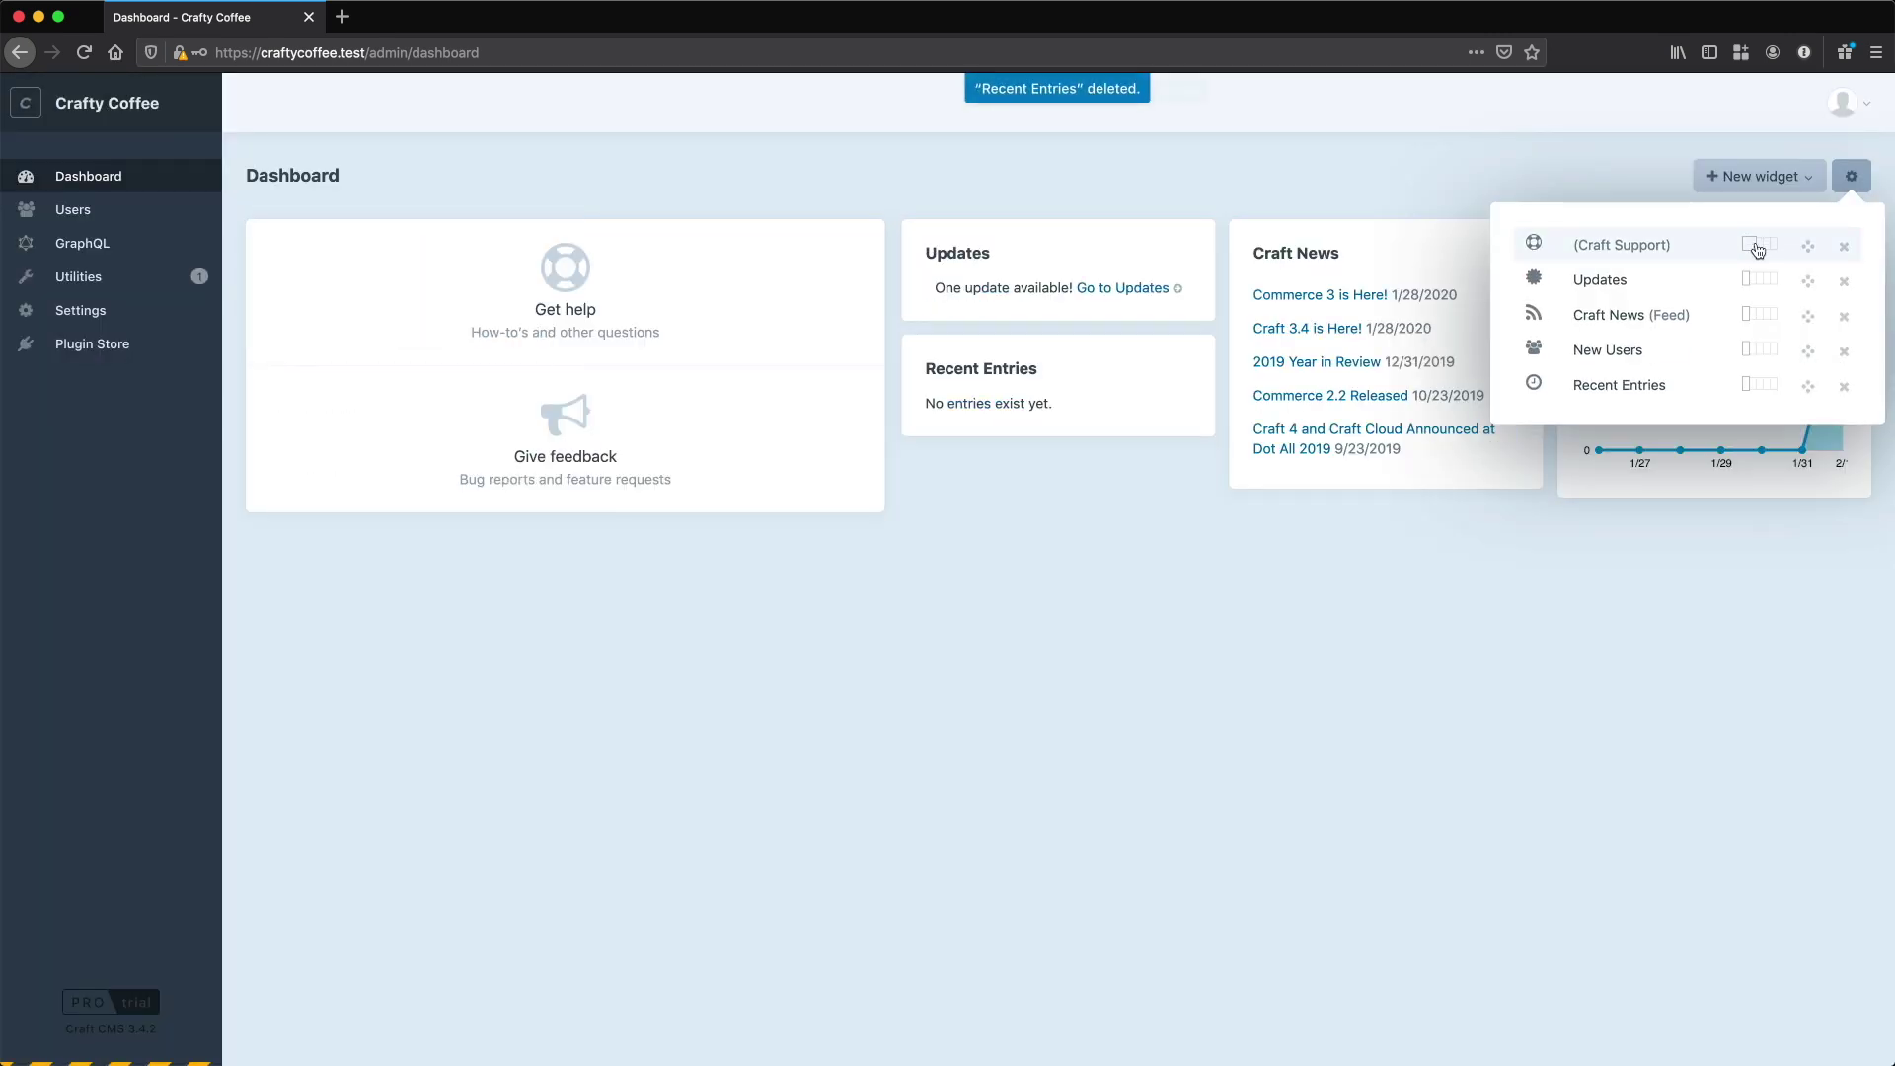
{"action": "left_click", "coordinate": [1767, 280]}
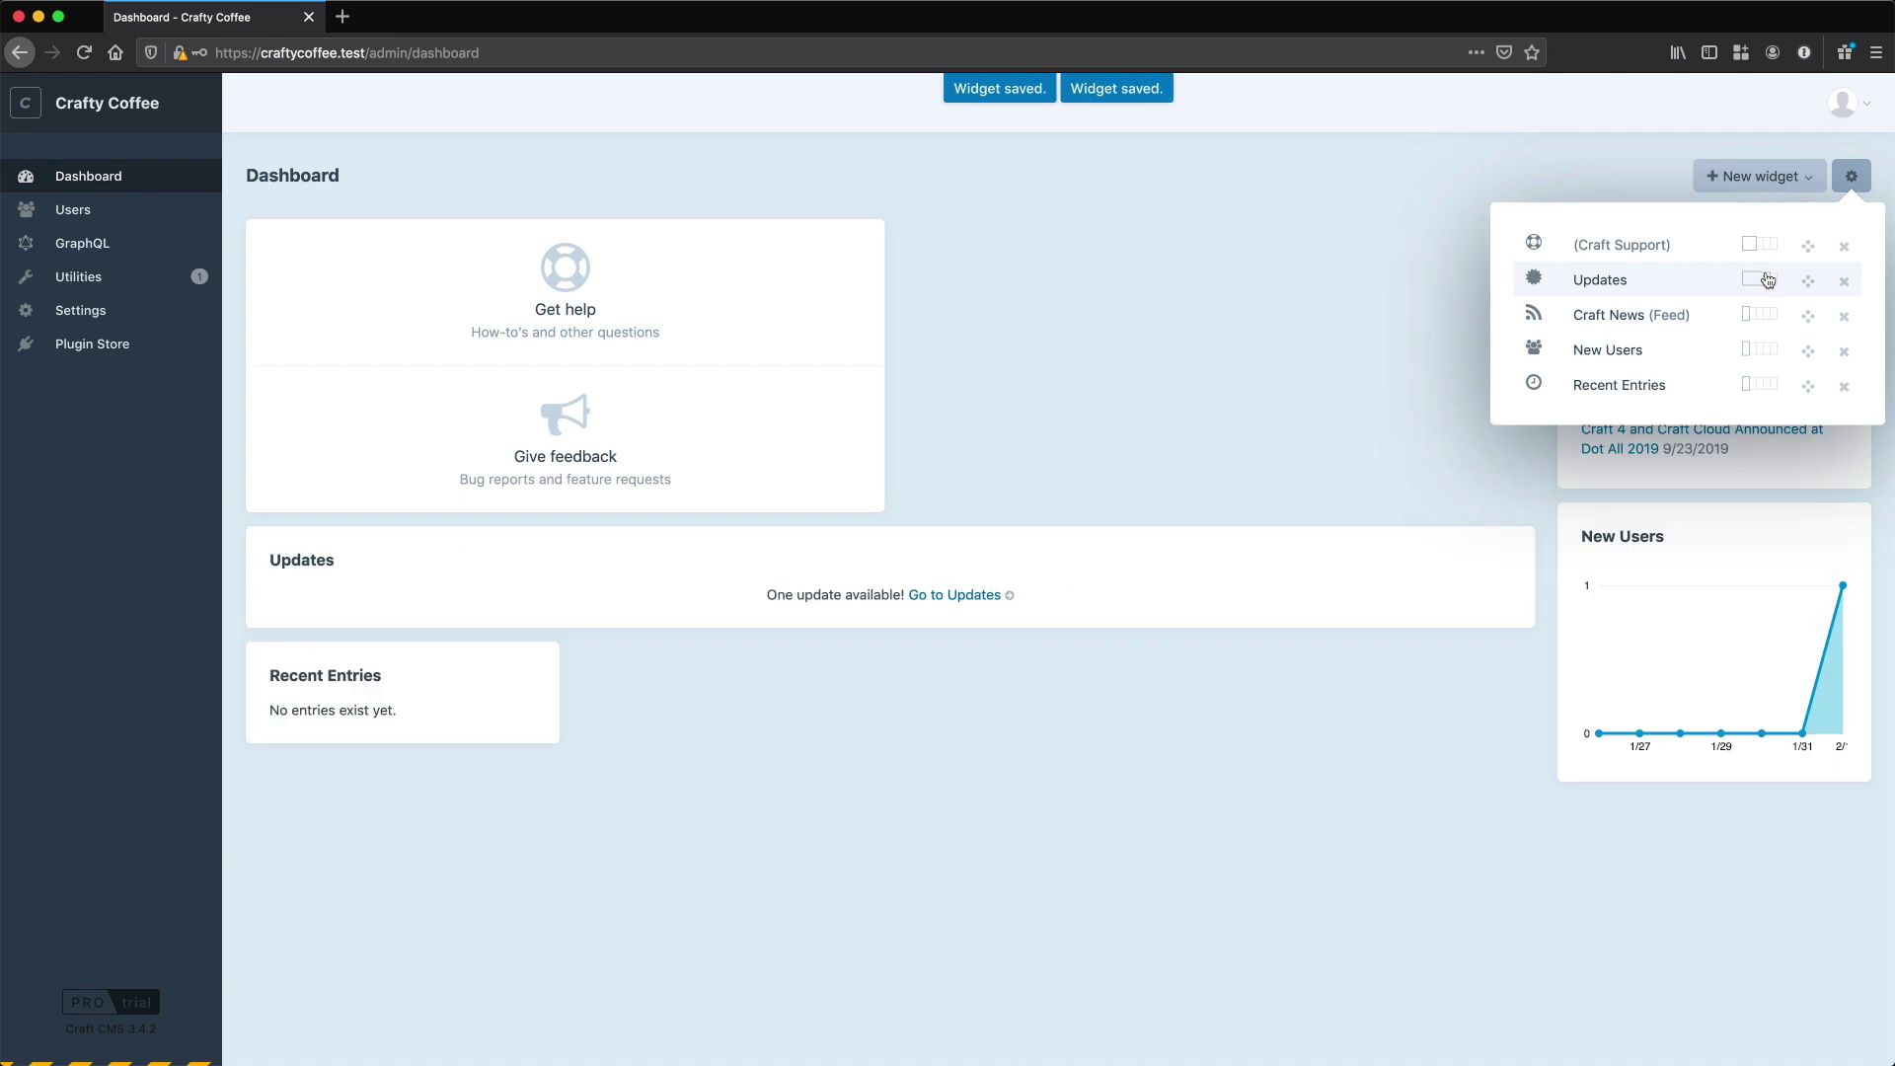
{"action": "left_click", "coordinate": [1766, 315]}
{"action": "left_click", "coordinate": [1767, 350]}
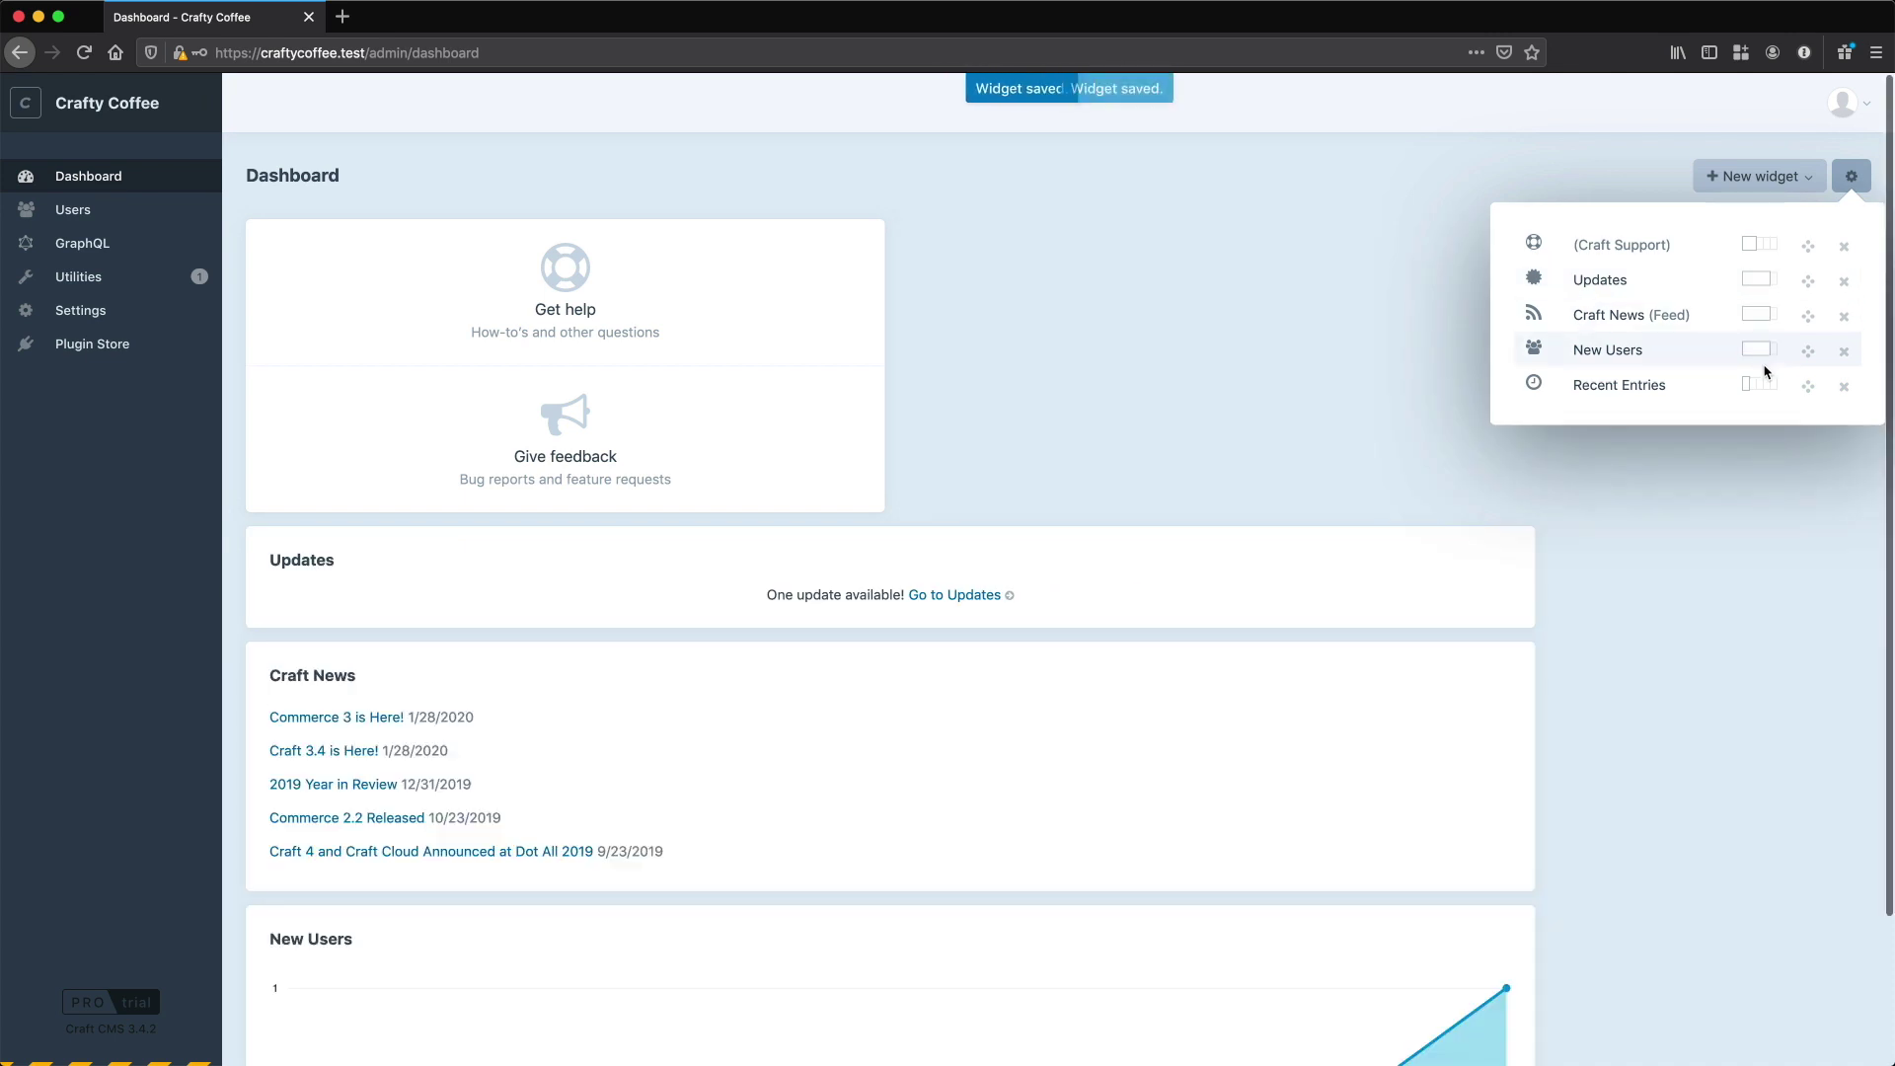
{"action": "left_click", "coordinate": [1755, 349]}
{"action": "left_click", "coordinate": [1753, 336]}
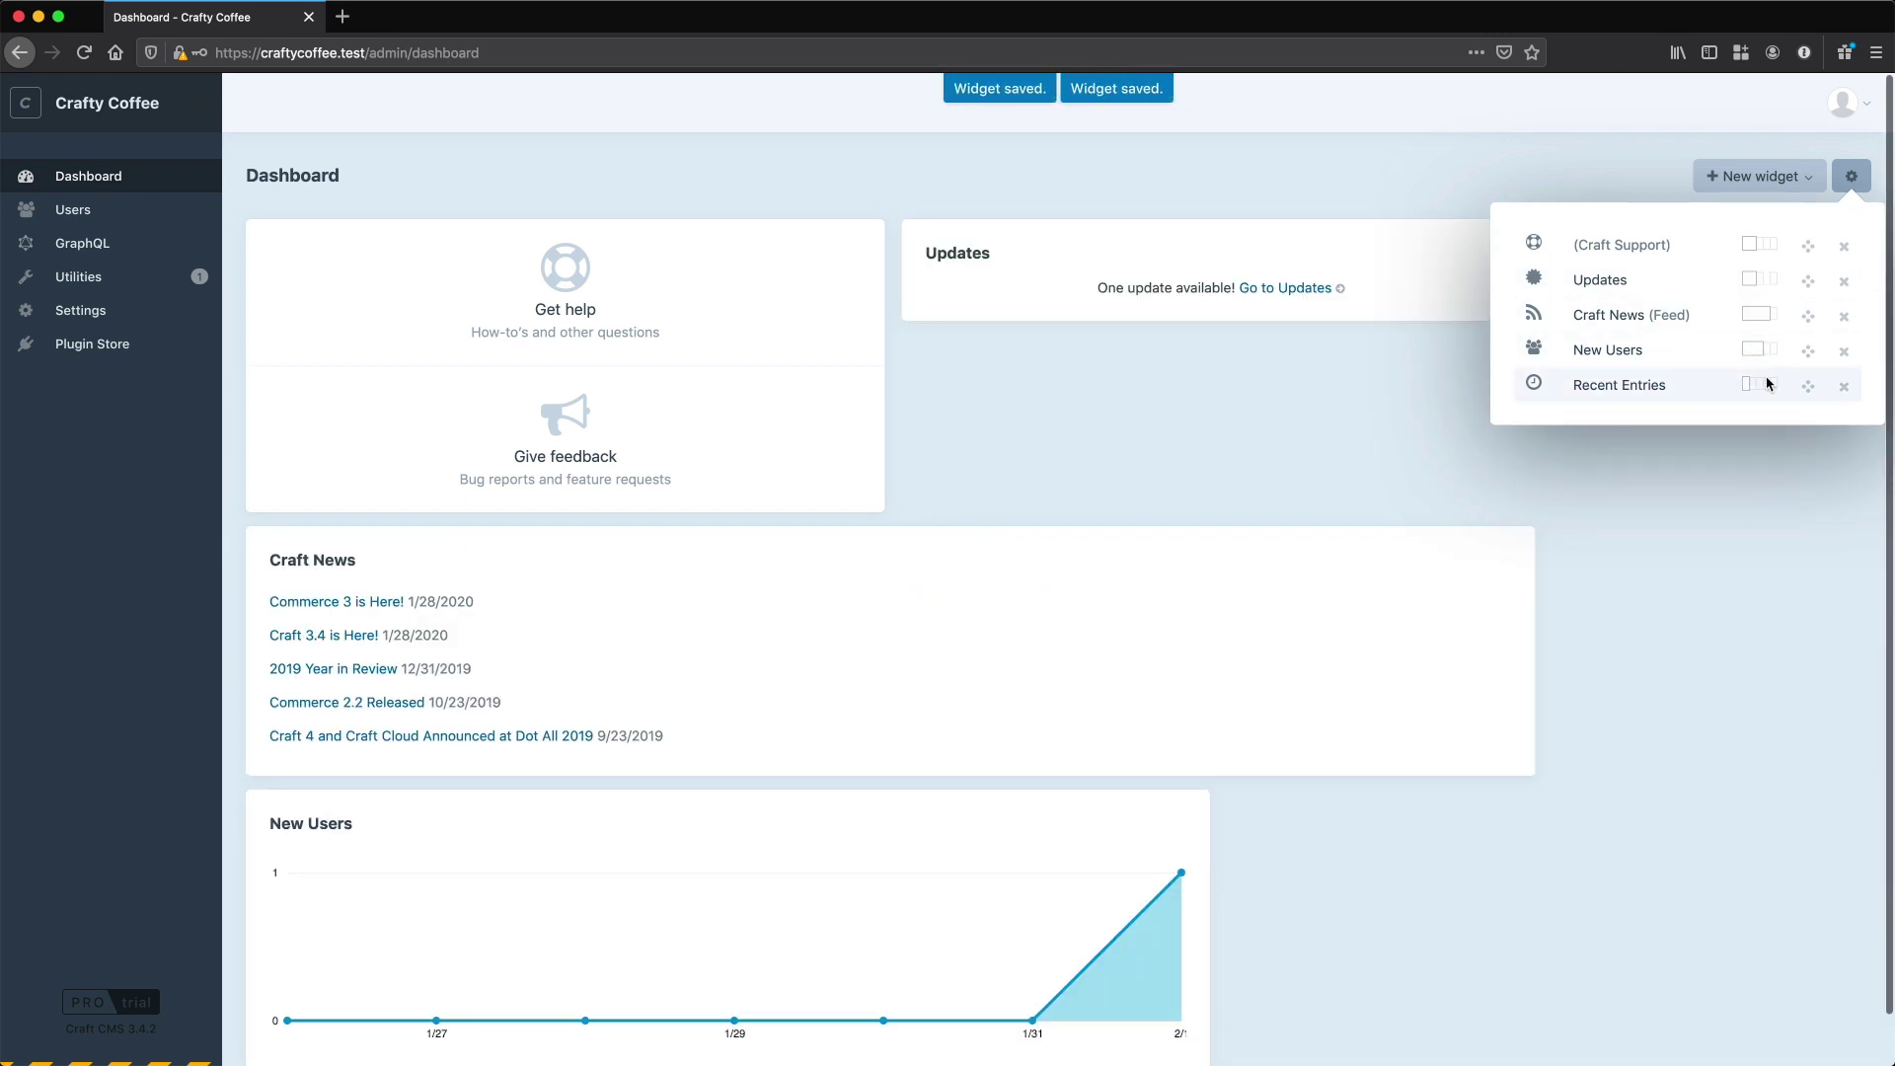
{"action": "left_click", "coordinate": [1756, 334]}
{"action": "left_click", "coordinate": [1756, 318]}
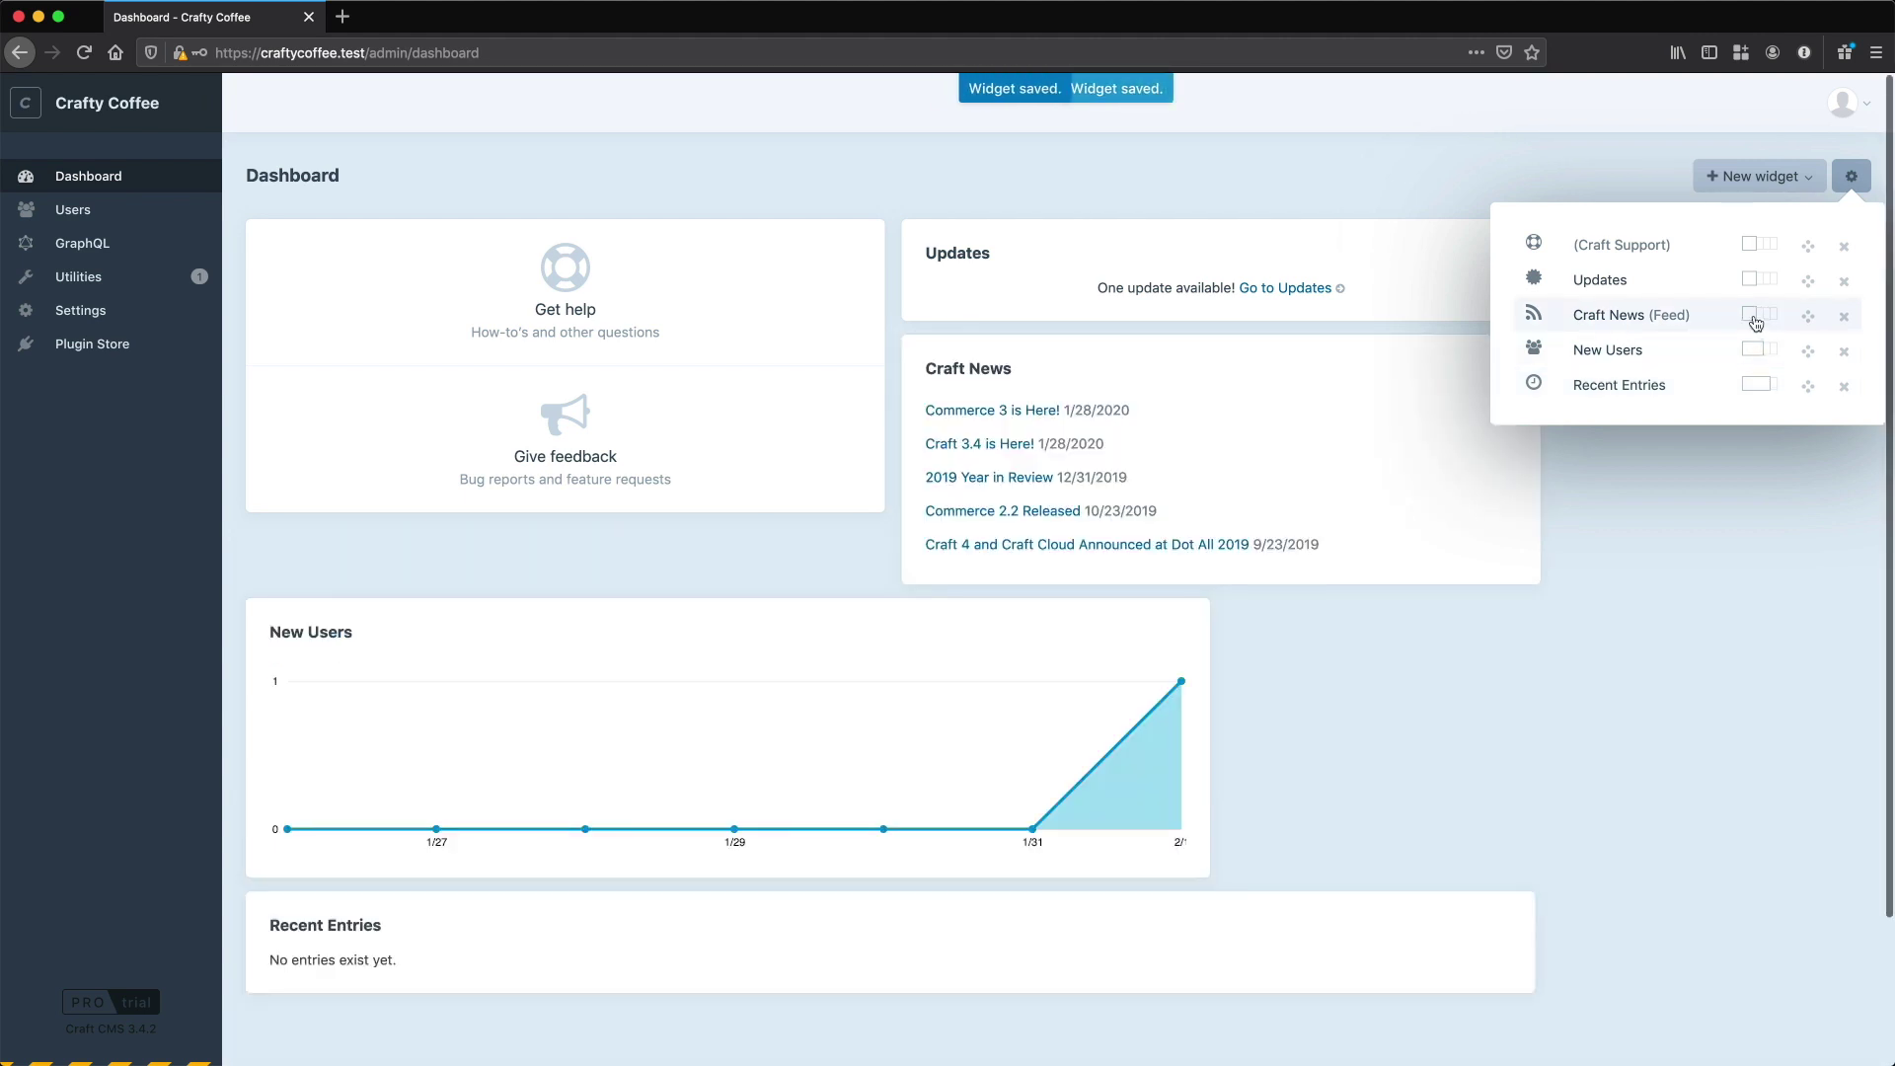
{"action": "left_click", "coordinate": [1578, 529]}
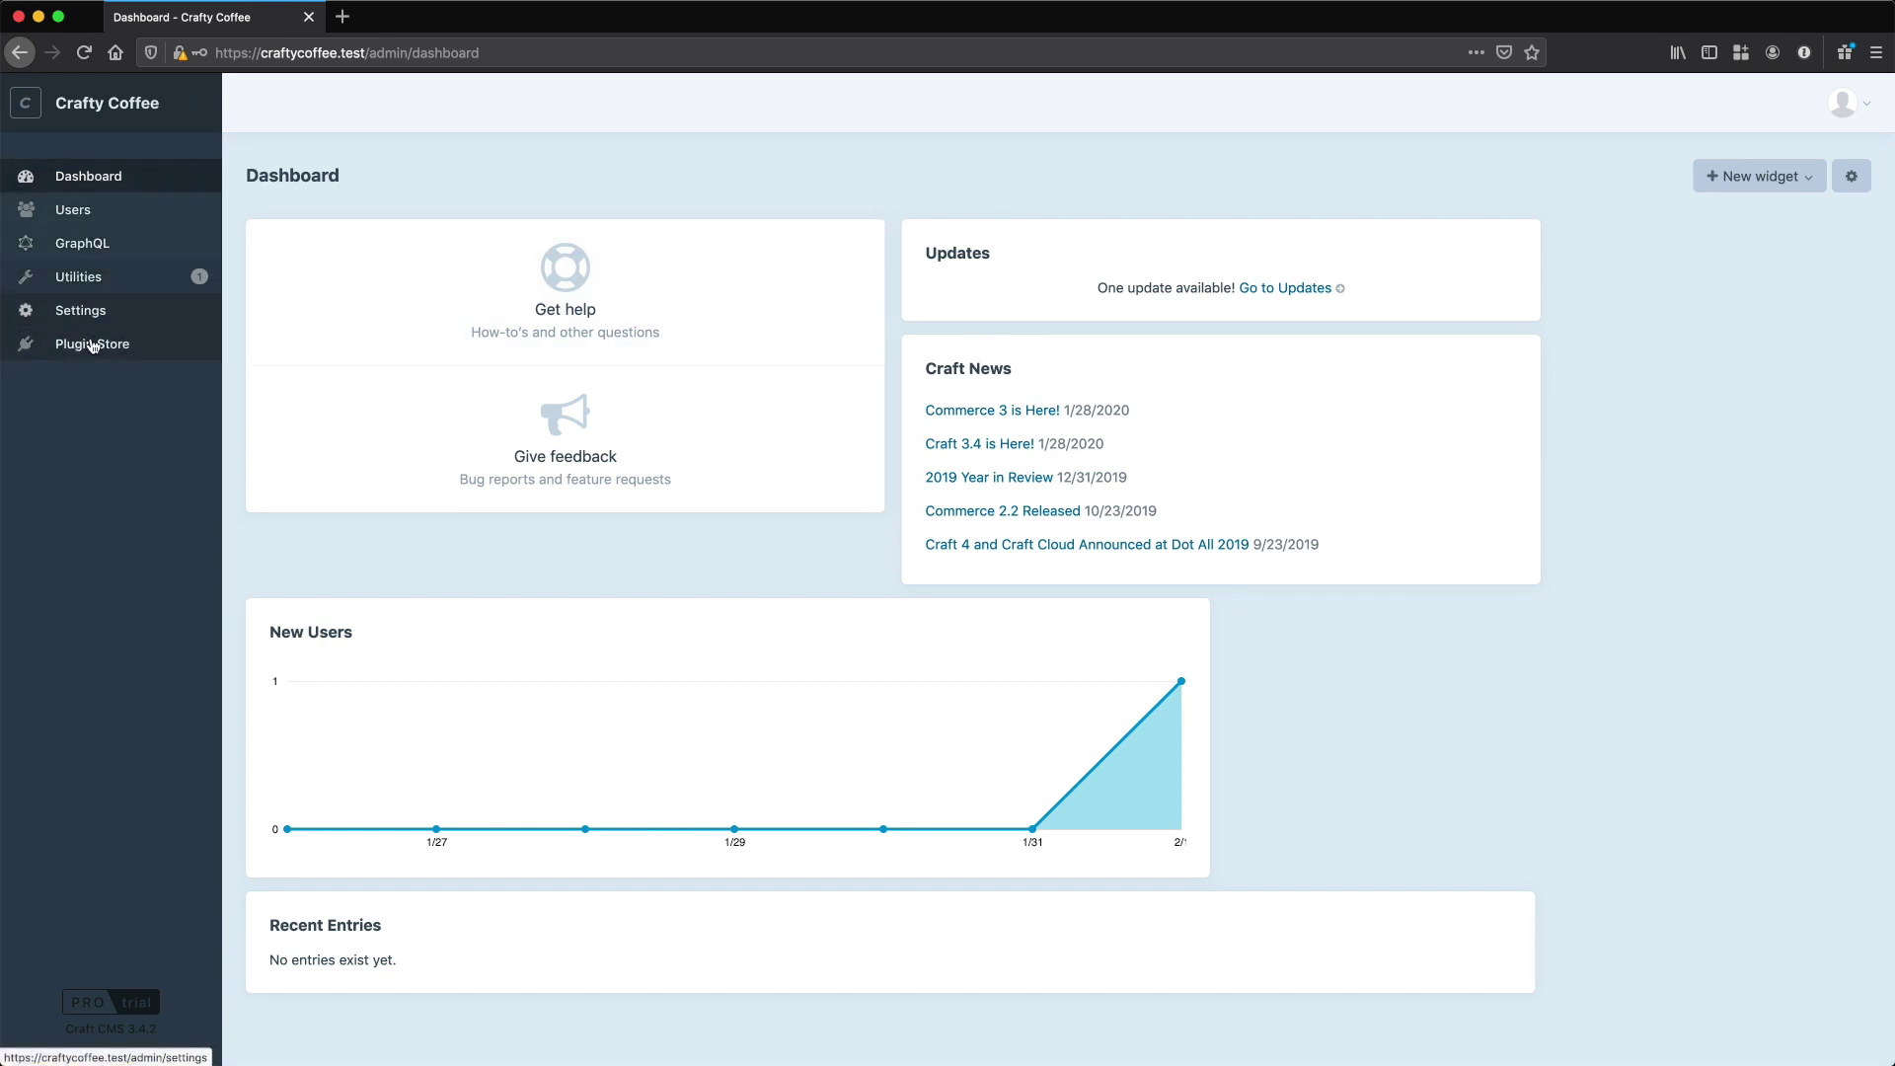
Look over the list of all users and open the GraphQL API explorer
{"action": "left_click", "coordinate": [79, 215]}
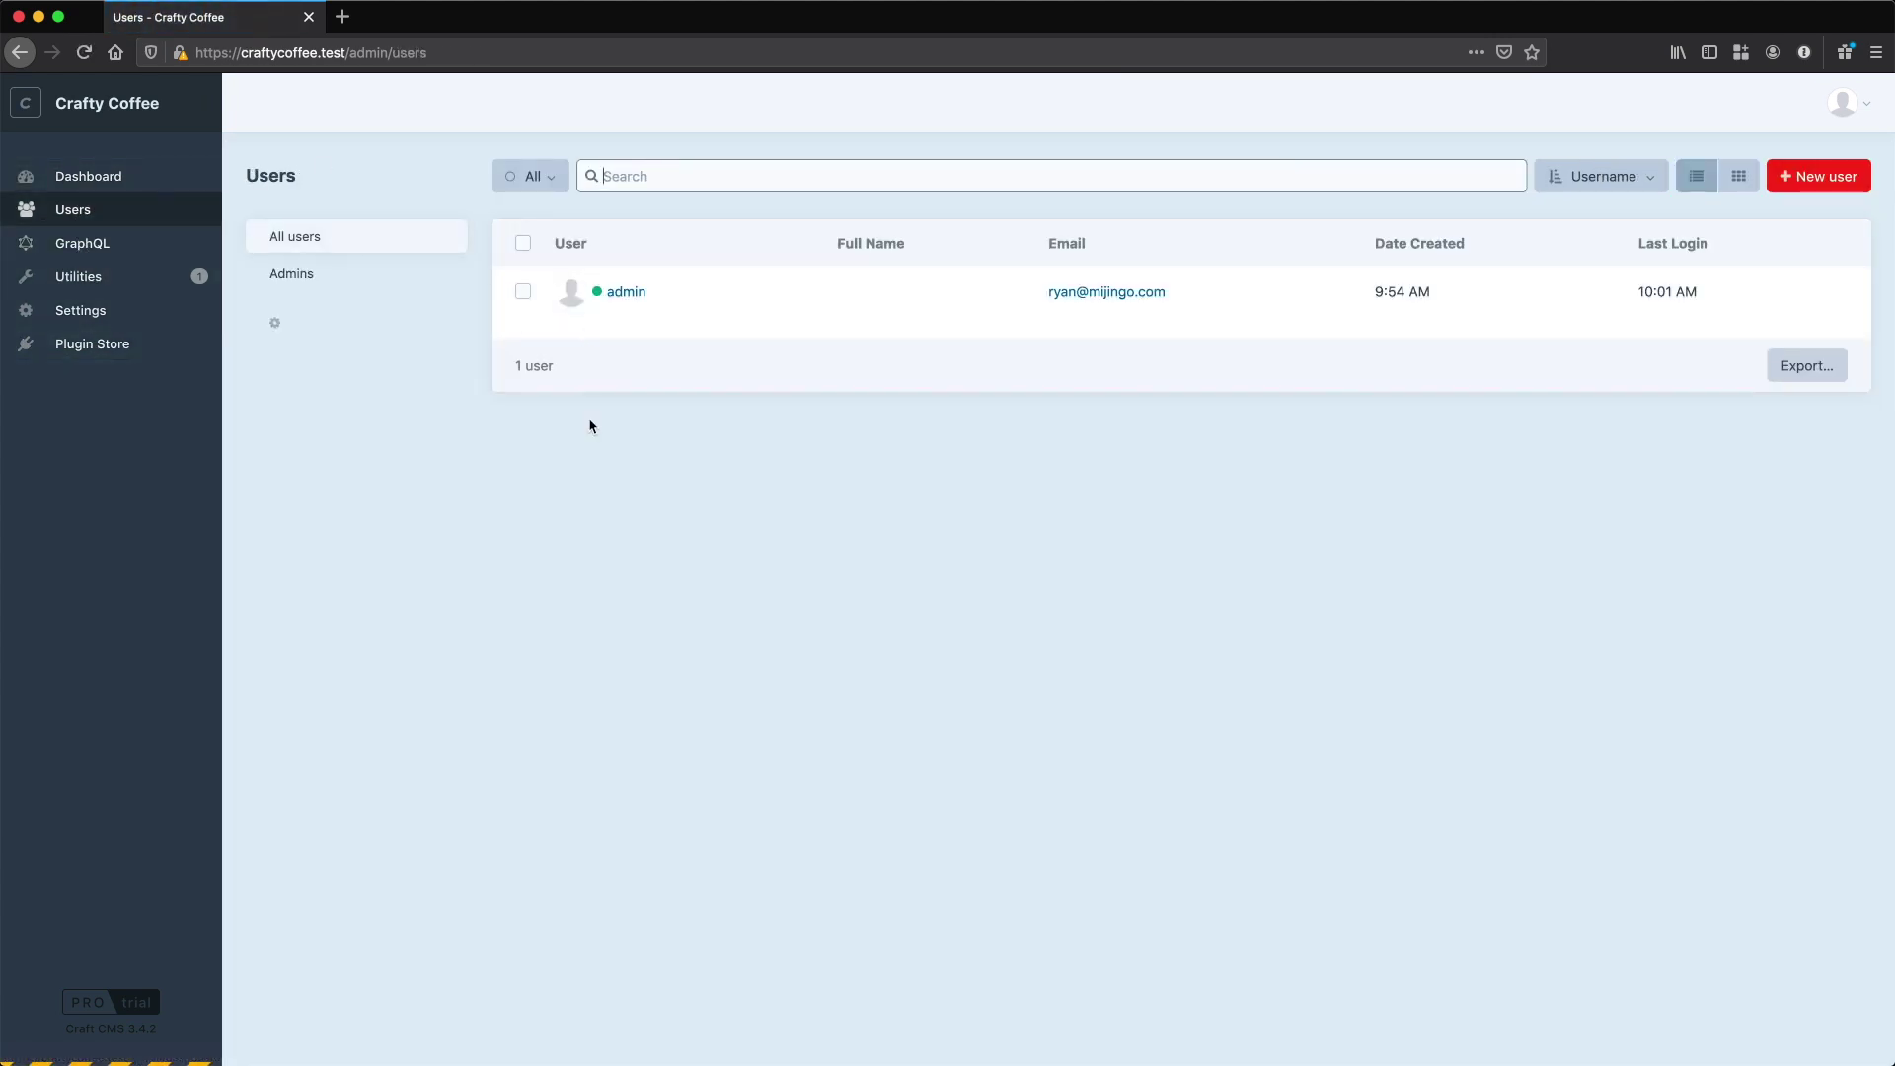
{"action": "left_click", "coordinate": [618, 305]}
{"action": "left_click", "coordinate": [524, 292]}
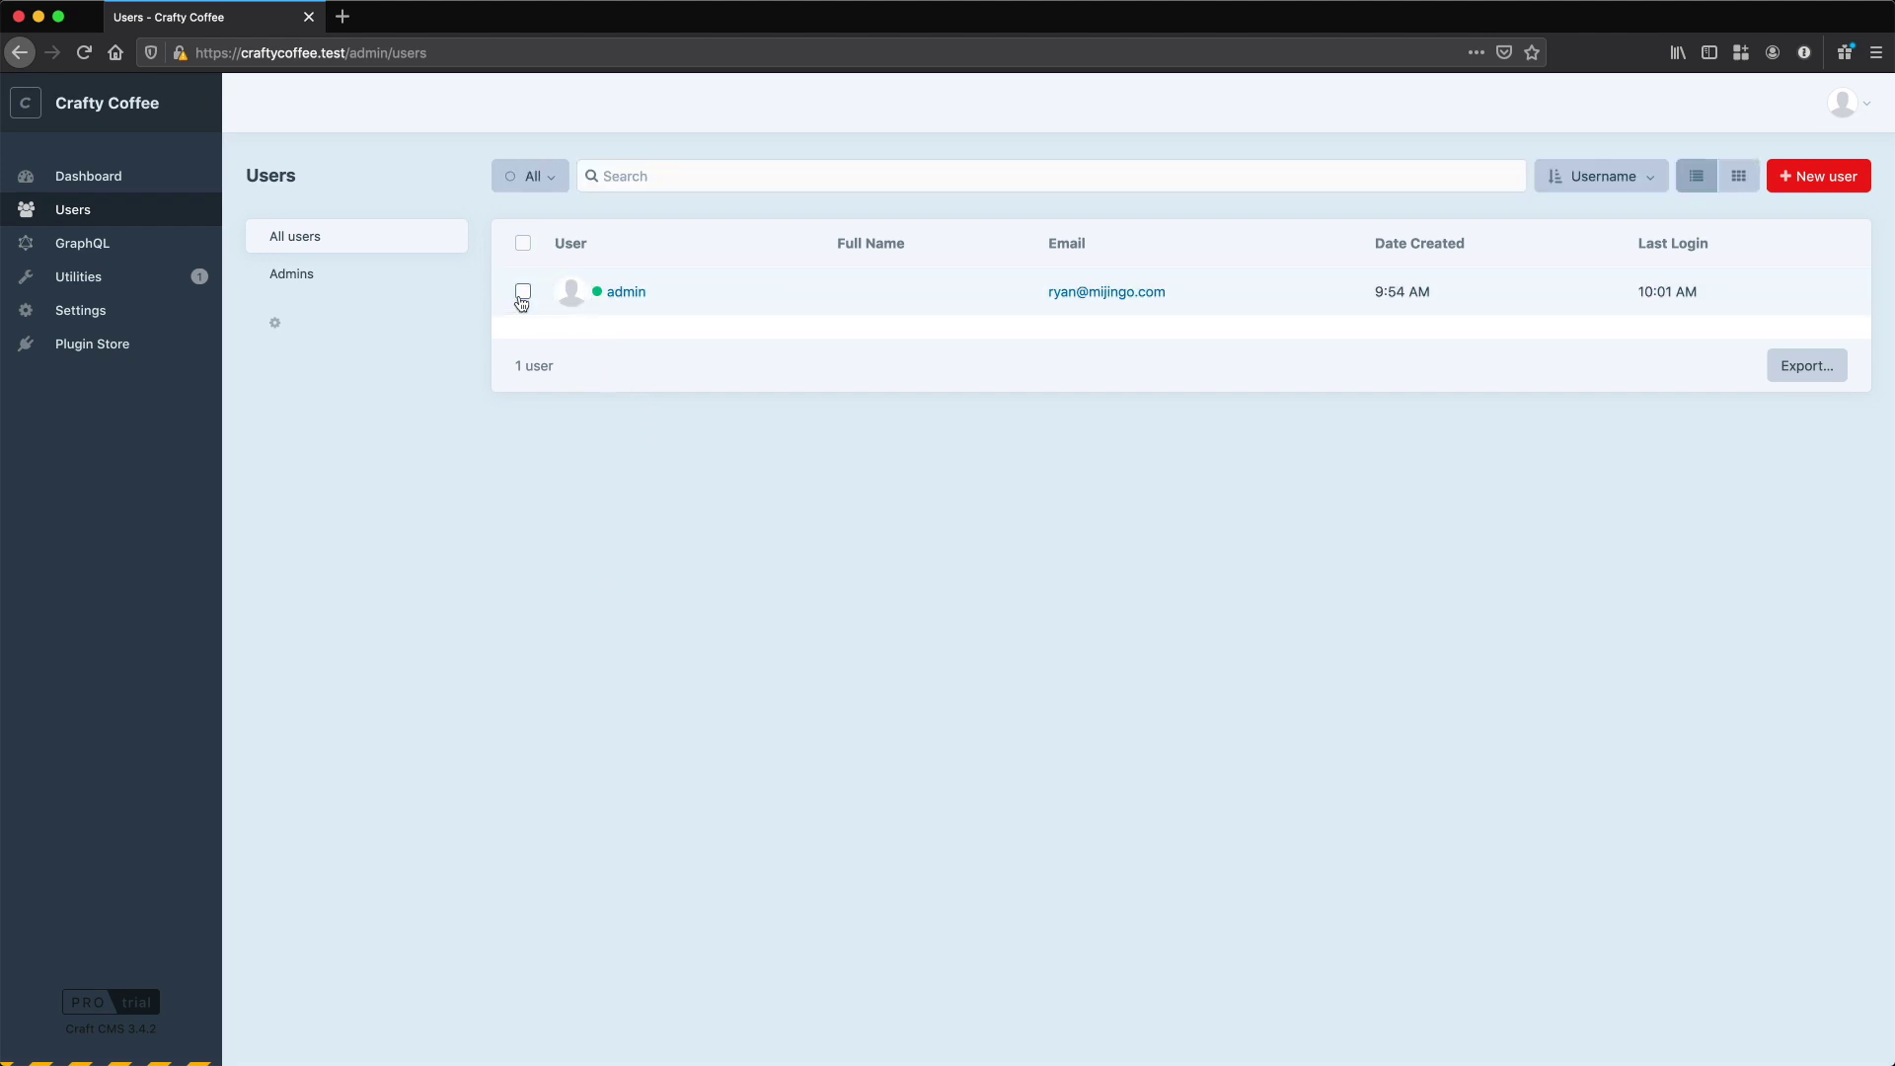
{"action": "left_click", "coordinate": [85, 250]}
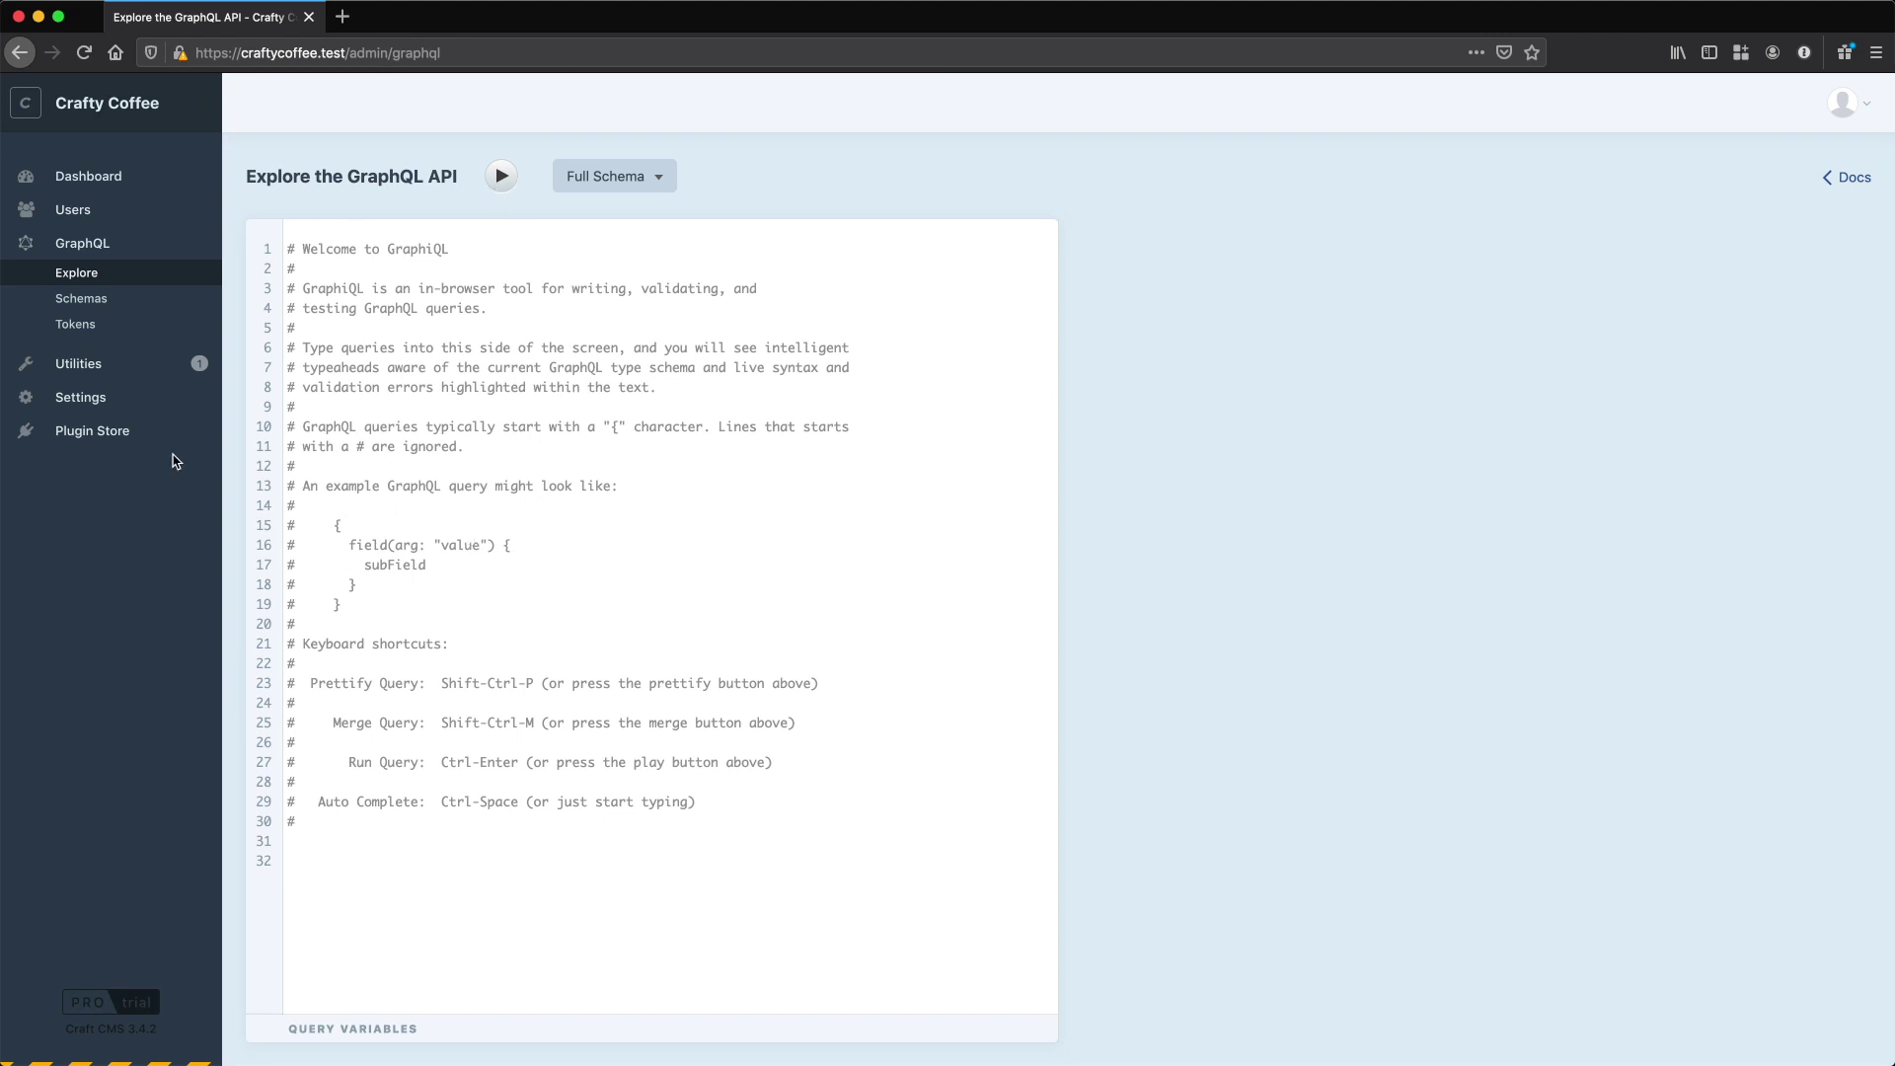
Open the System Report utility and examine the PHP, OS and Craft versions under Application Info
{"action": "left_click", "coordinate": [84, 369]}
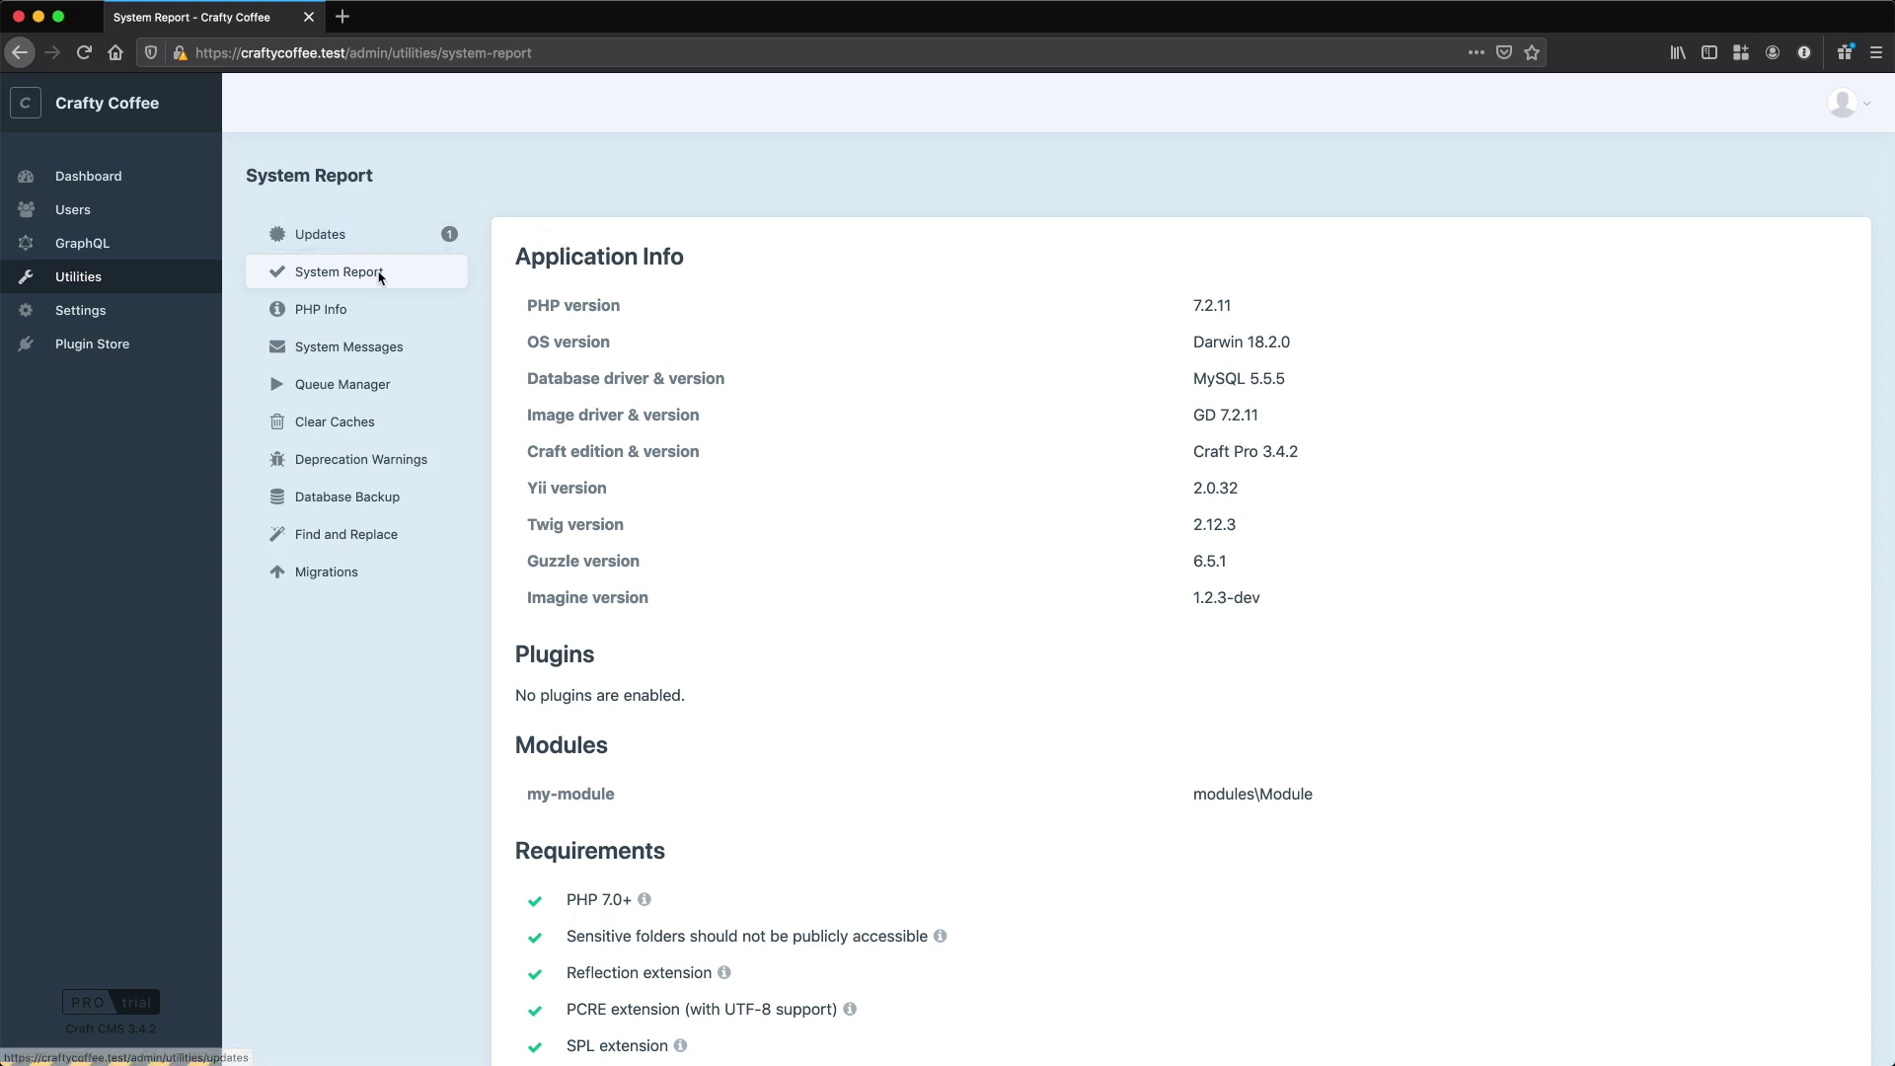
{"action": "left_click", "coordinate": [307, 278]}
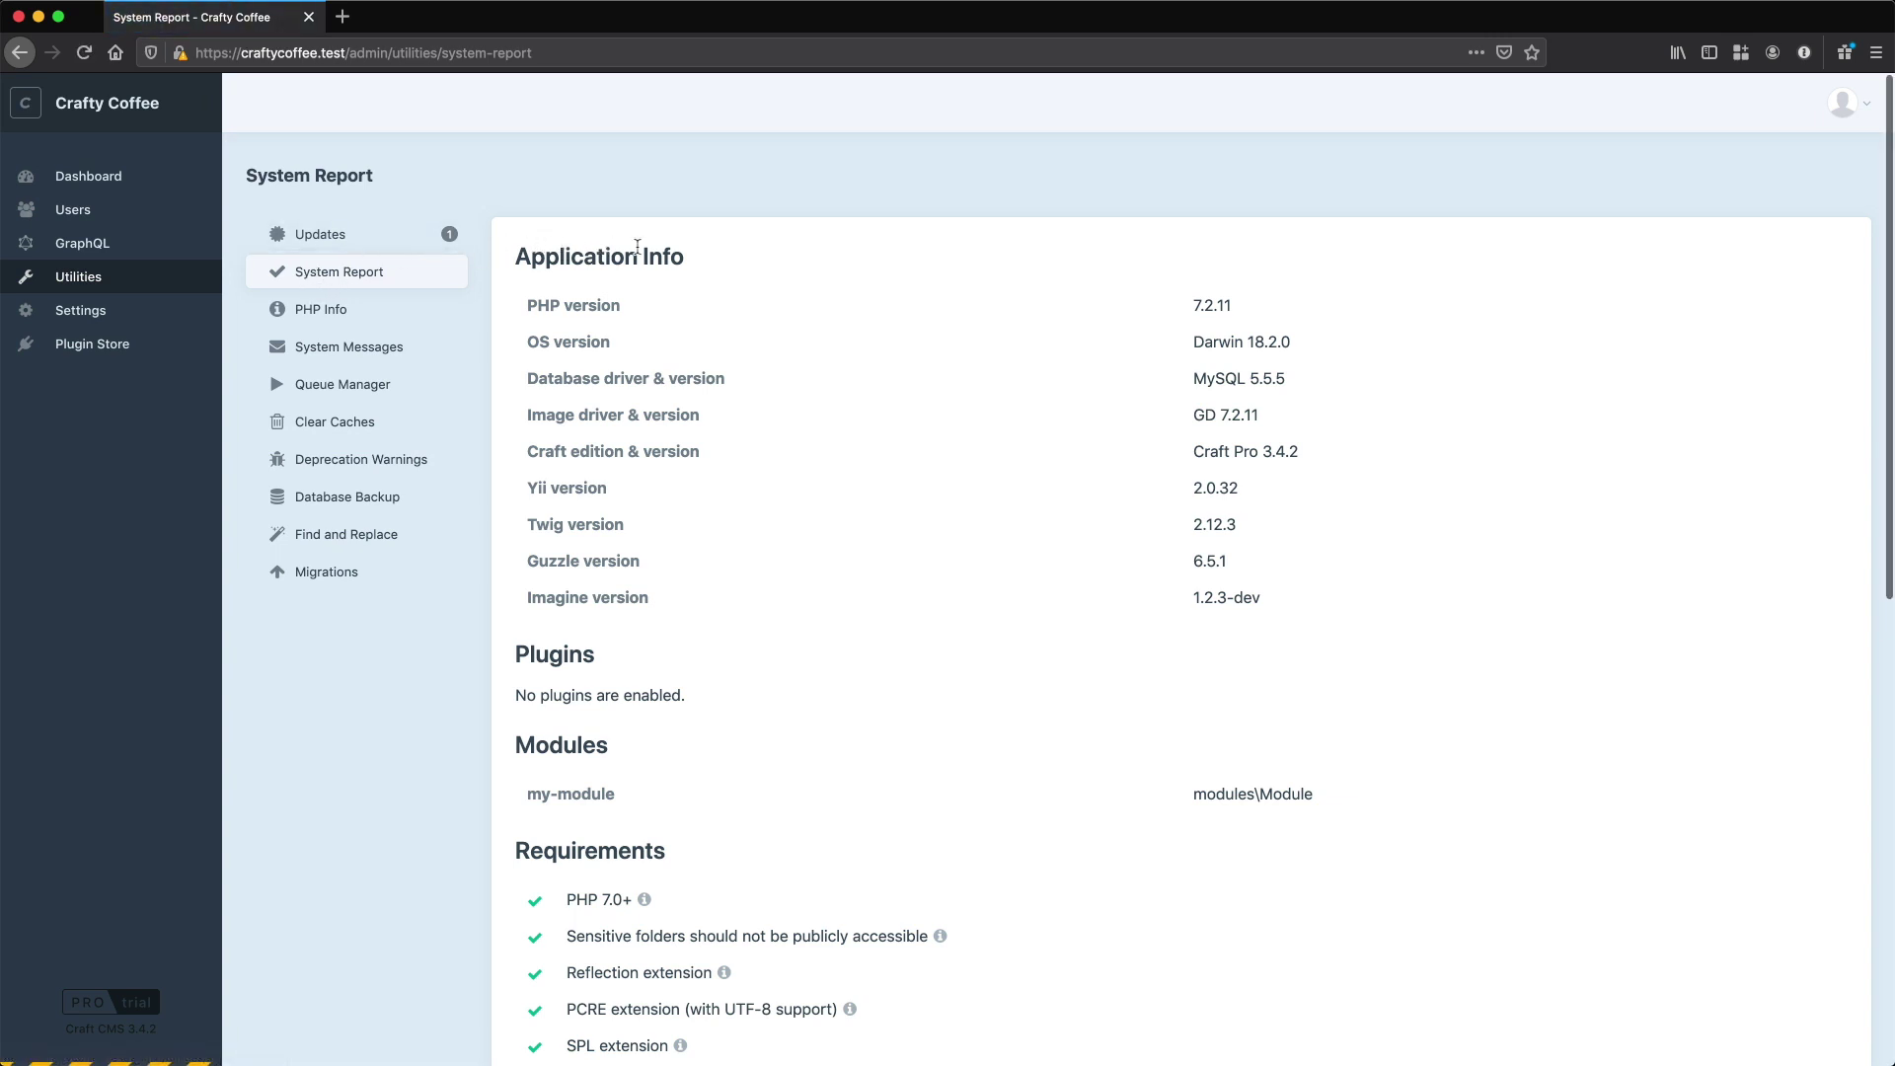
{"action": "left_click_drag", "start_coordinate": [1240, 306], "coordinate": [1187, 307]}
{"action": "left_click_drag", "start_coordinate": [1295, 342], "coordinate": [1180, 347]}
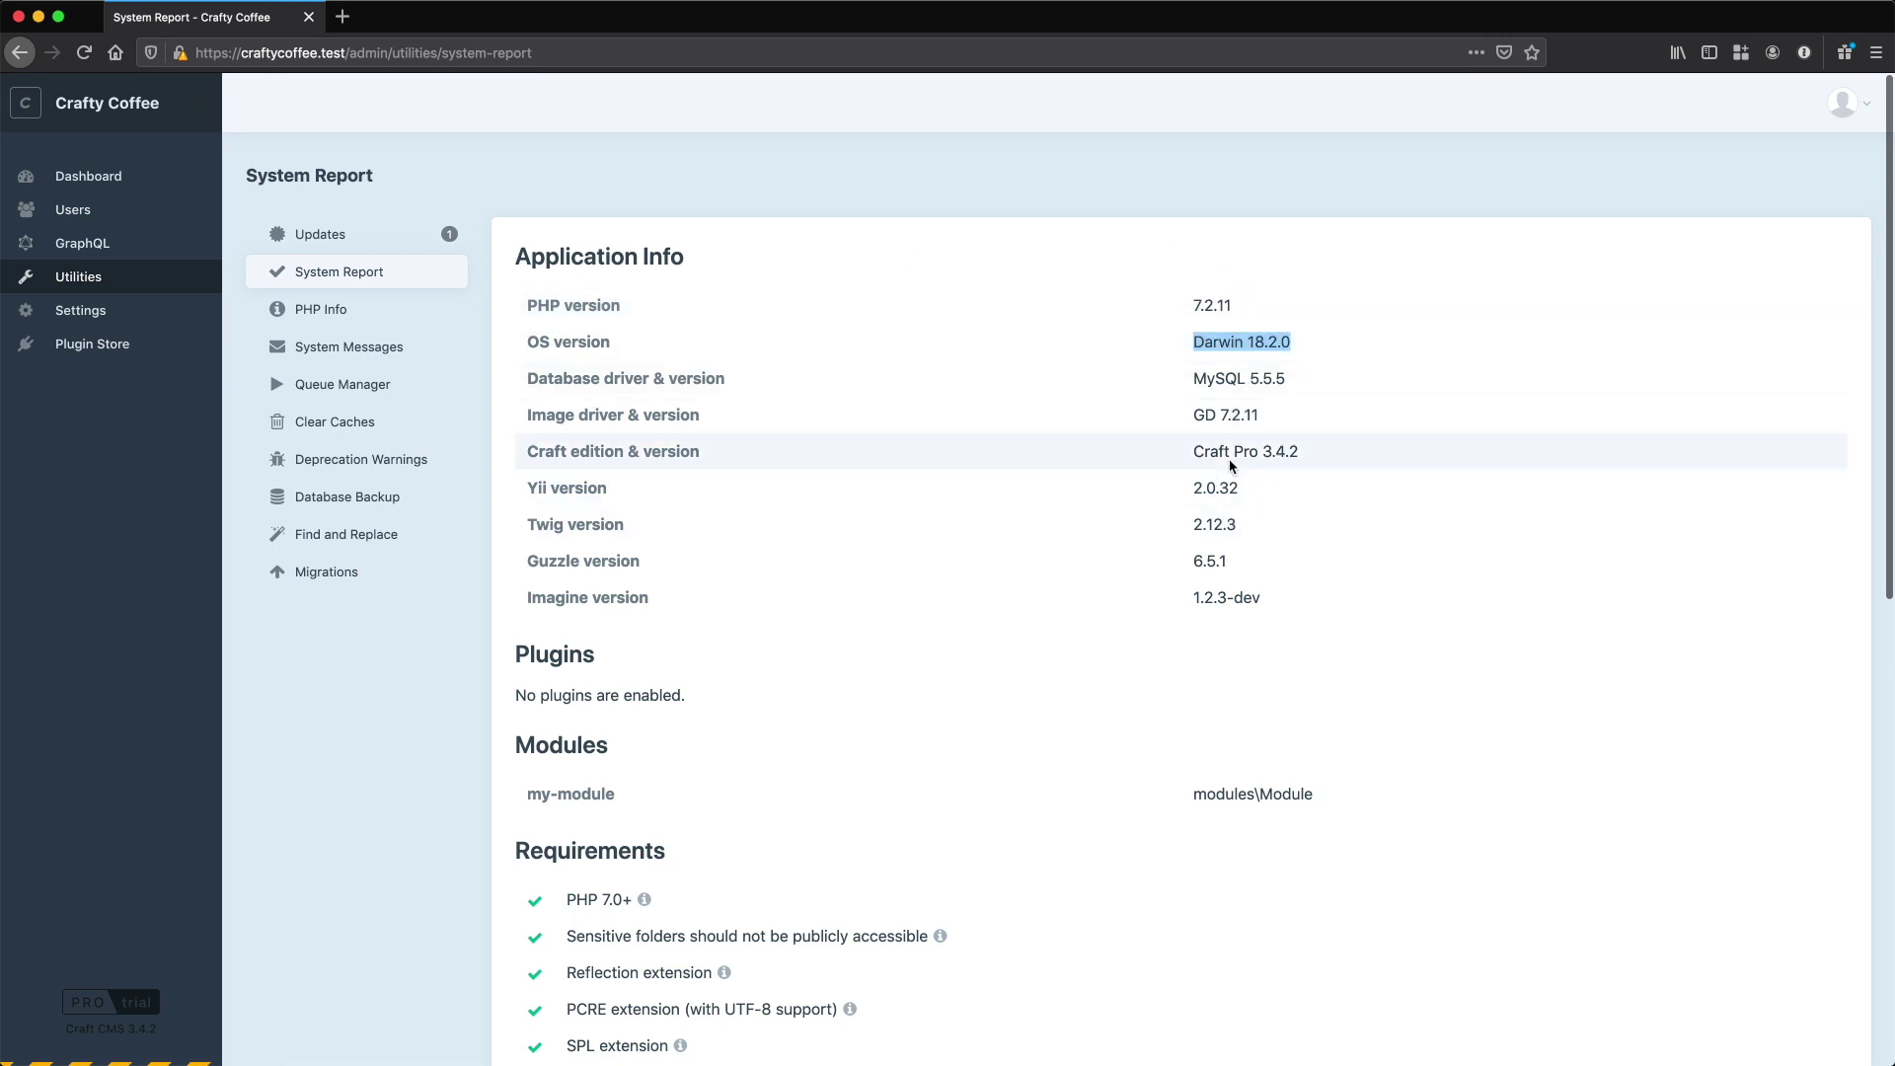
{"action": "left_click_drag", "start_coordinate": [1313, 453], "coordinate": [1189, 449]}
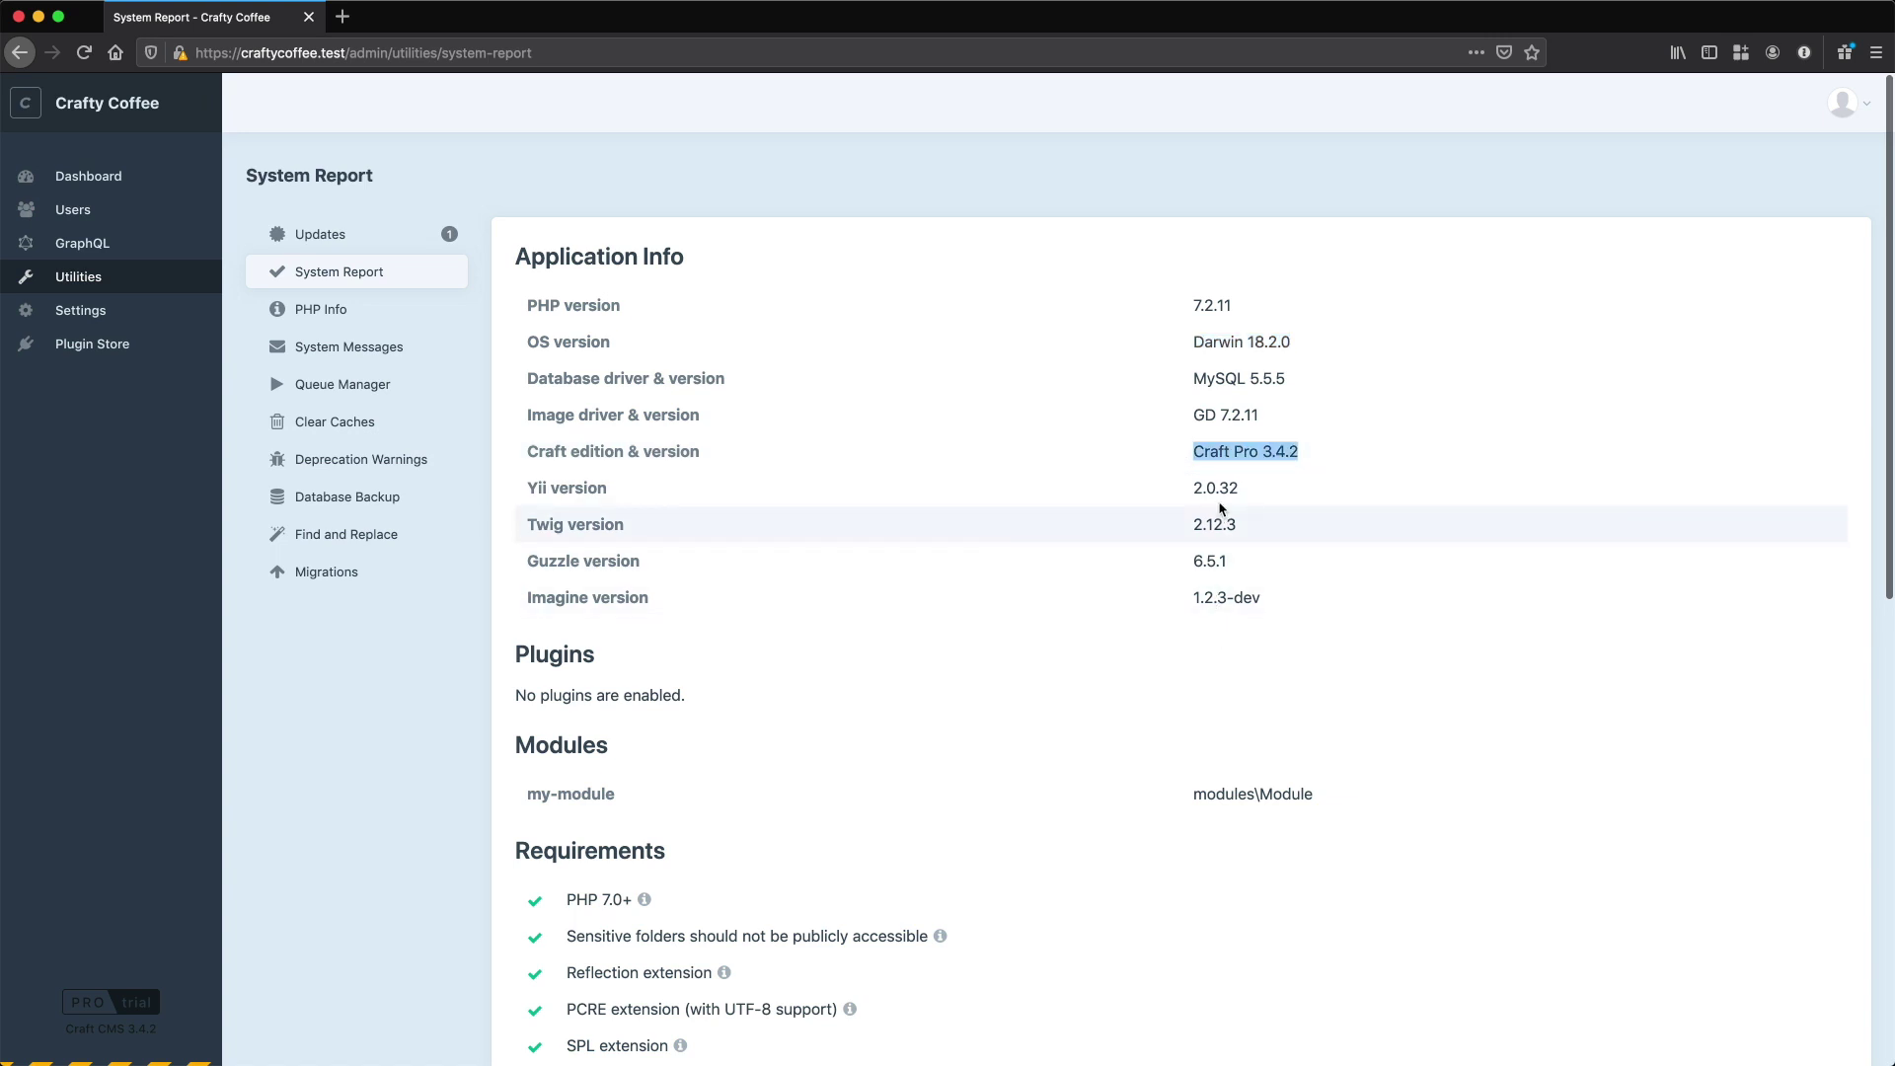
Review the Modules and Requirements sections of the System Report
{"action": "scroll", "coordinate": [1047, 688], "scroll_direction": "down", "scroll_amount": 3}
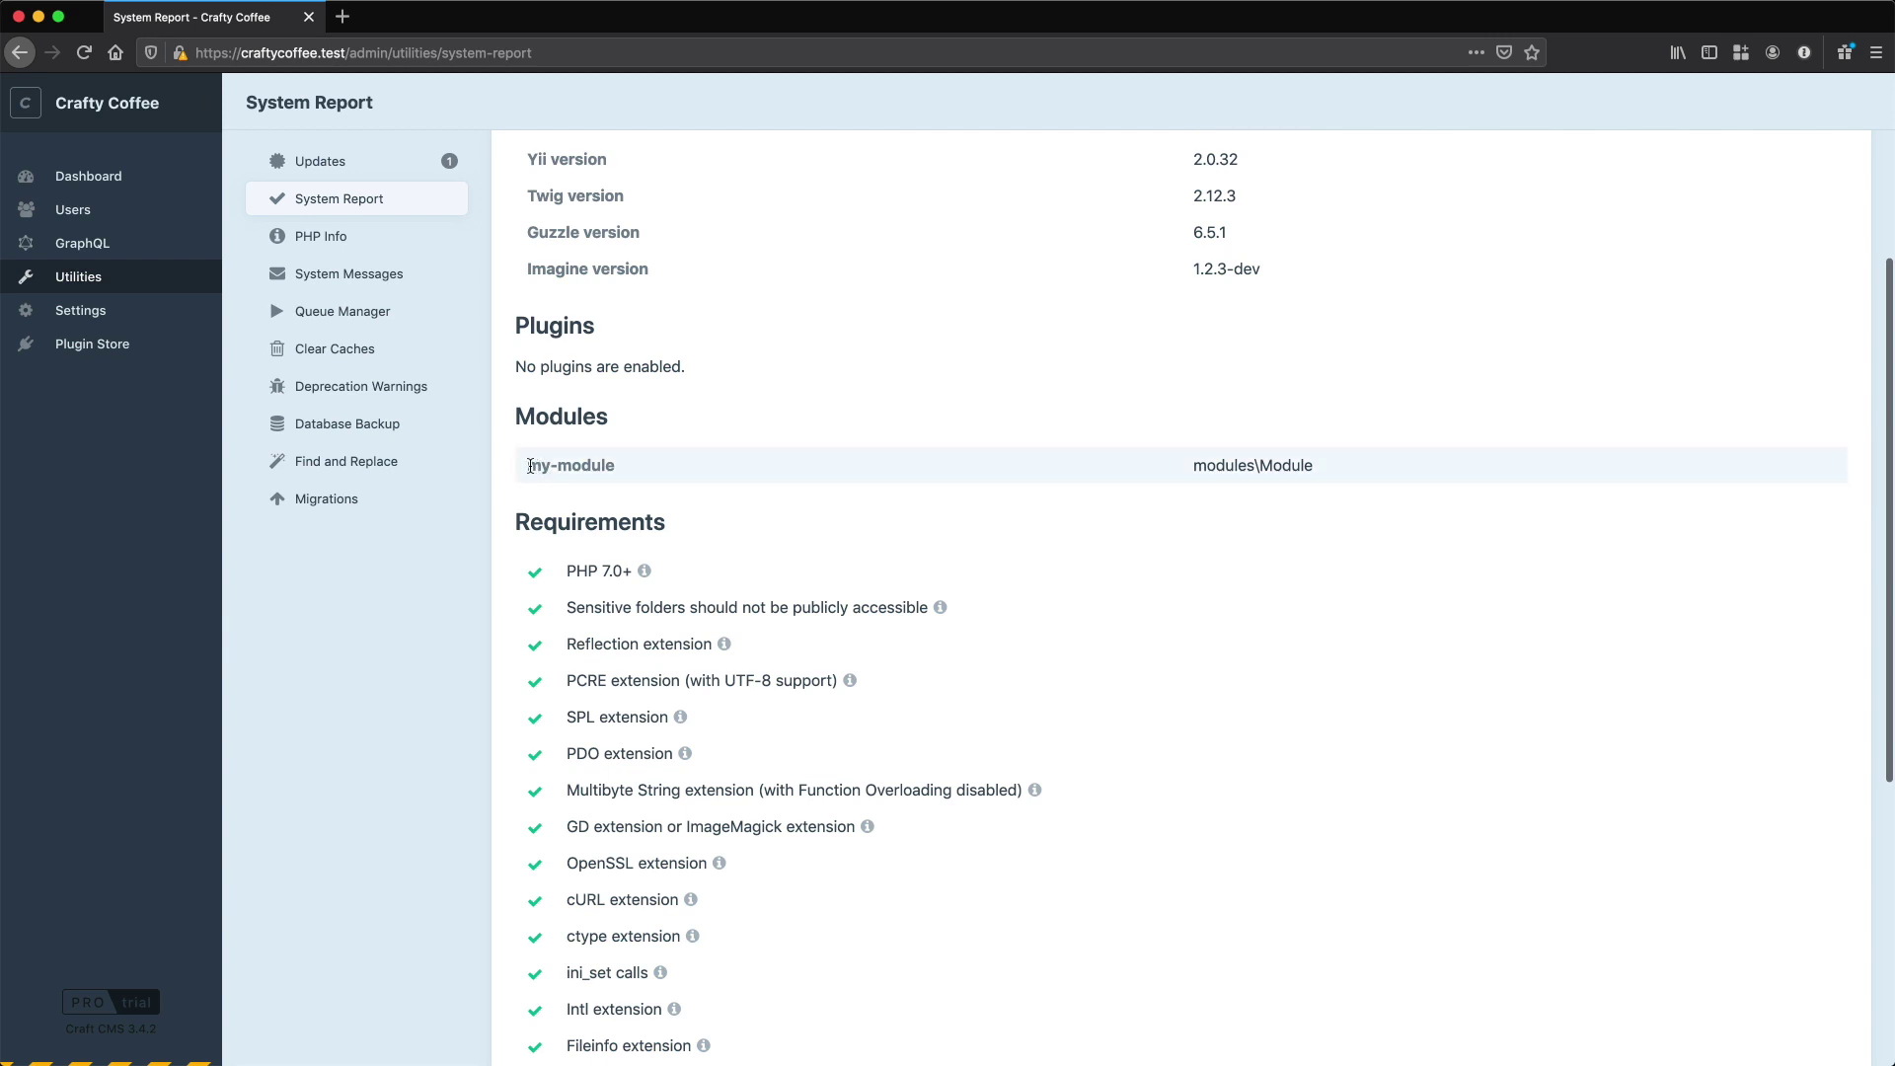
{"action": "left_click_drag", "start_coordinate": [533, 467], "coordinate": [660, 472]}
{"action": "scroll", "coordinate": [1063, 652], "scroll_direction": "down", "scroll_amount": 4}
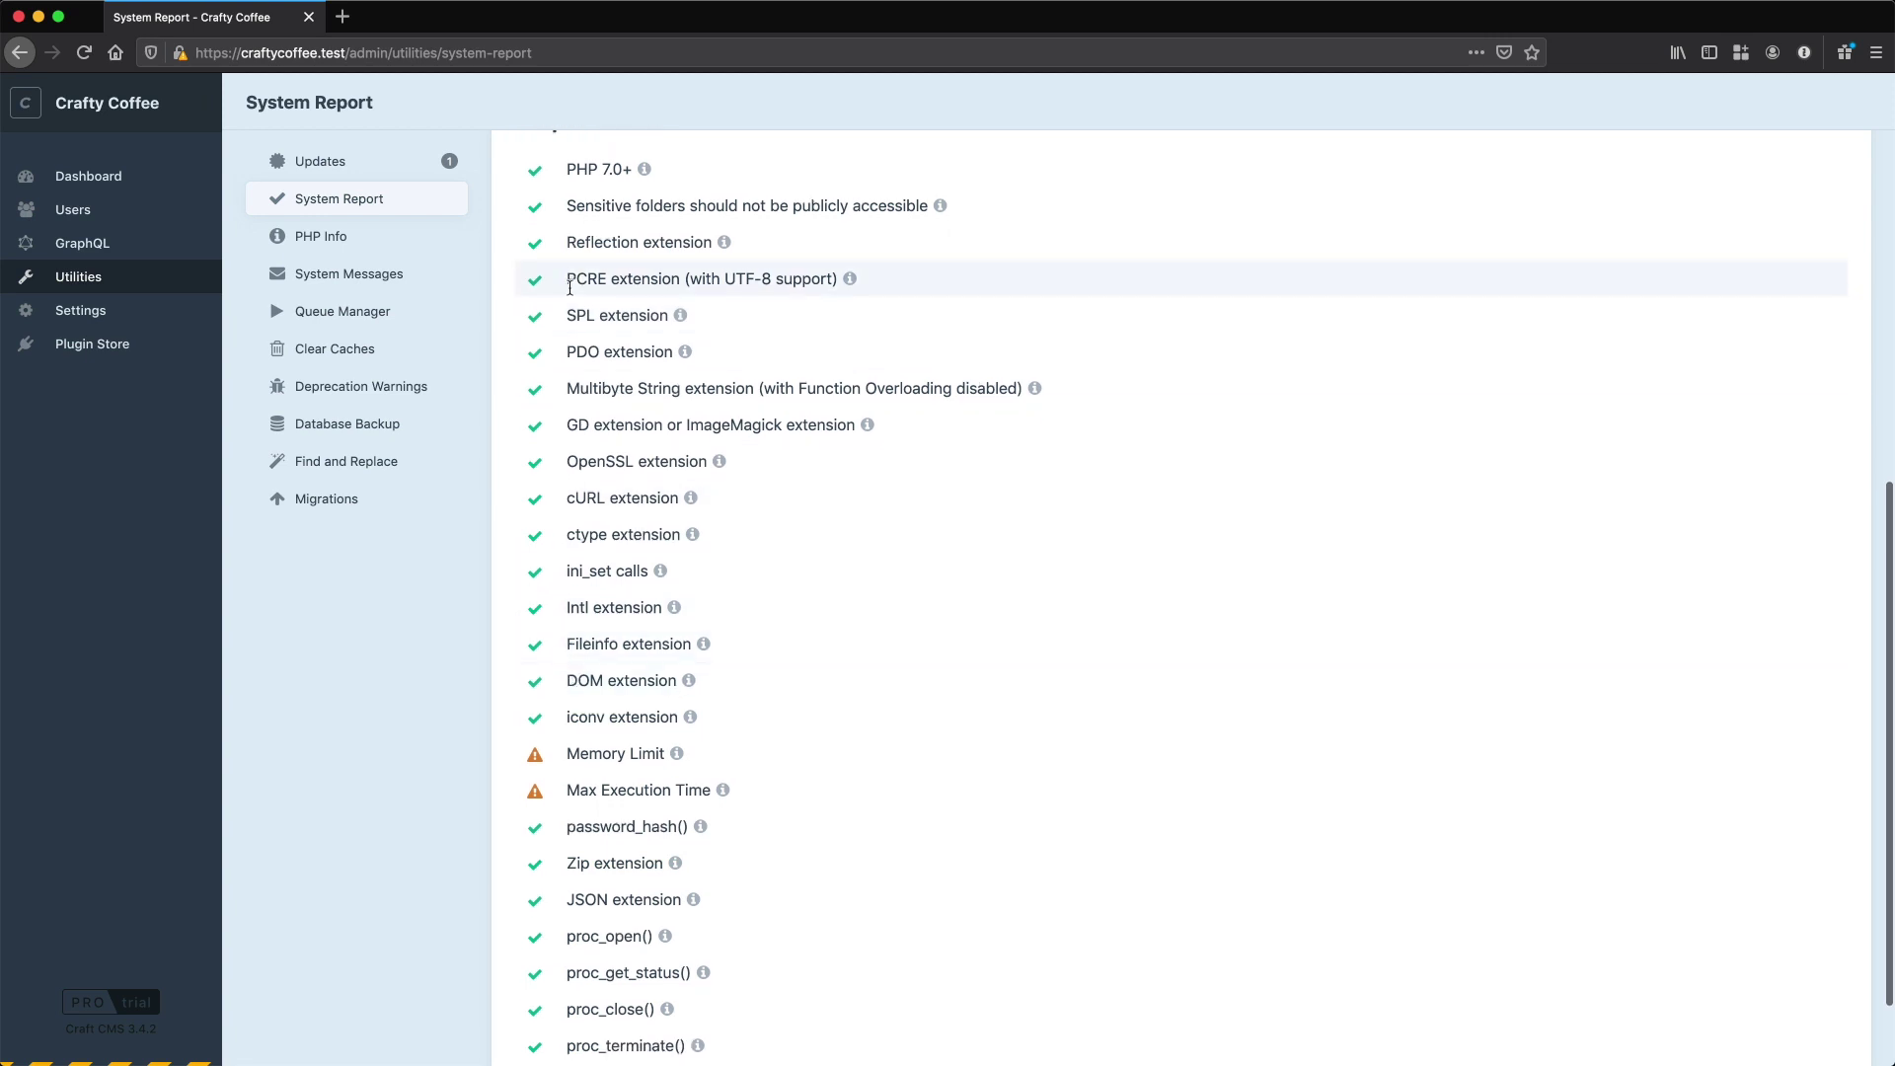
{"action": "scroll", "coordinate": [673, 612], "scroll_direction": "down", "scroll_amount": 2}
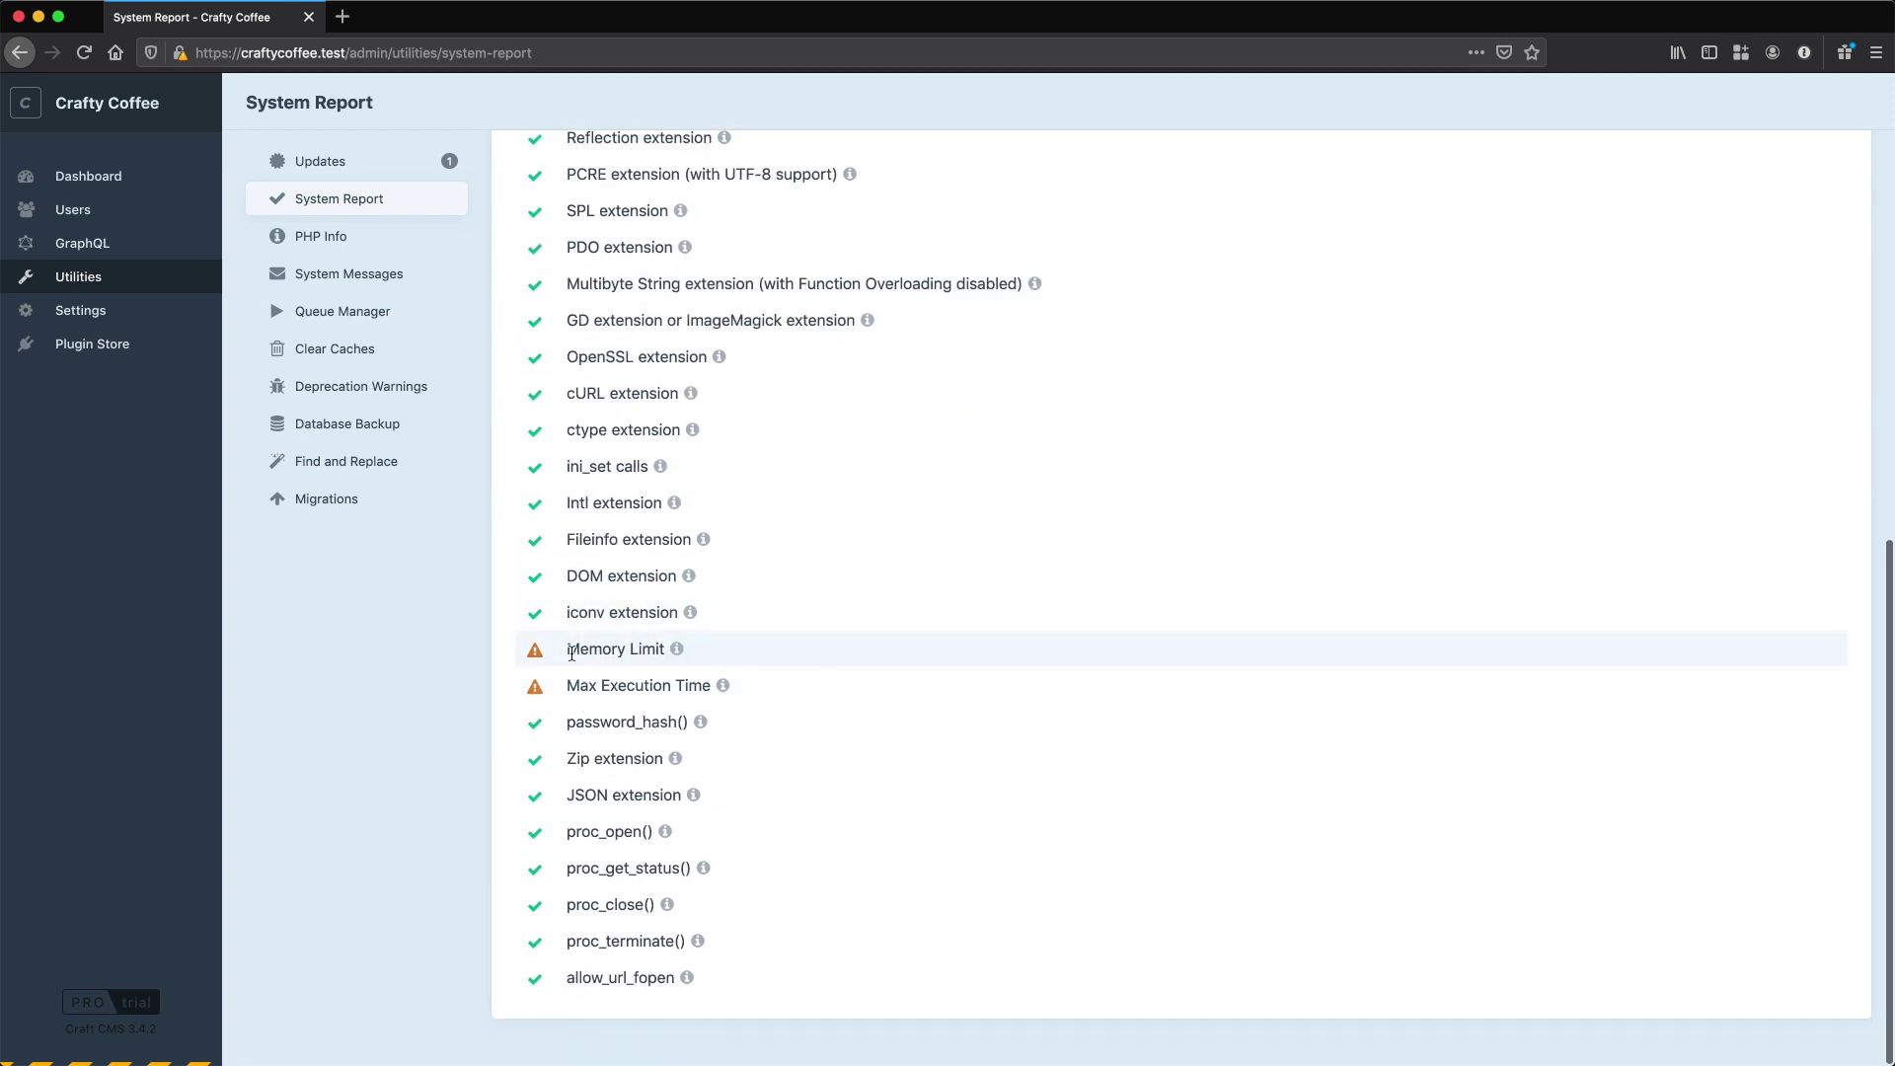
Read the requirement details for the Memory Limit and Max Execution Time warnings
{"action": "left_click_drag", "start_coordinate": [570, 651], "coordinate": [671, 654]}
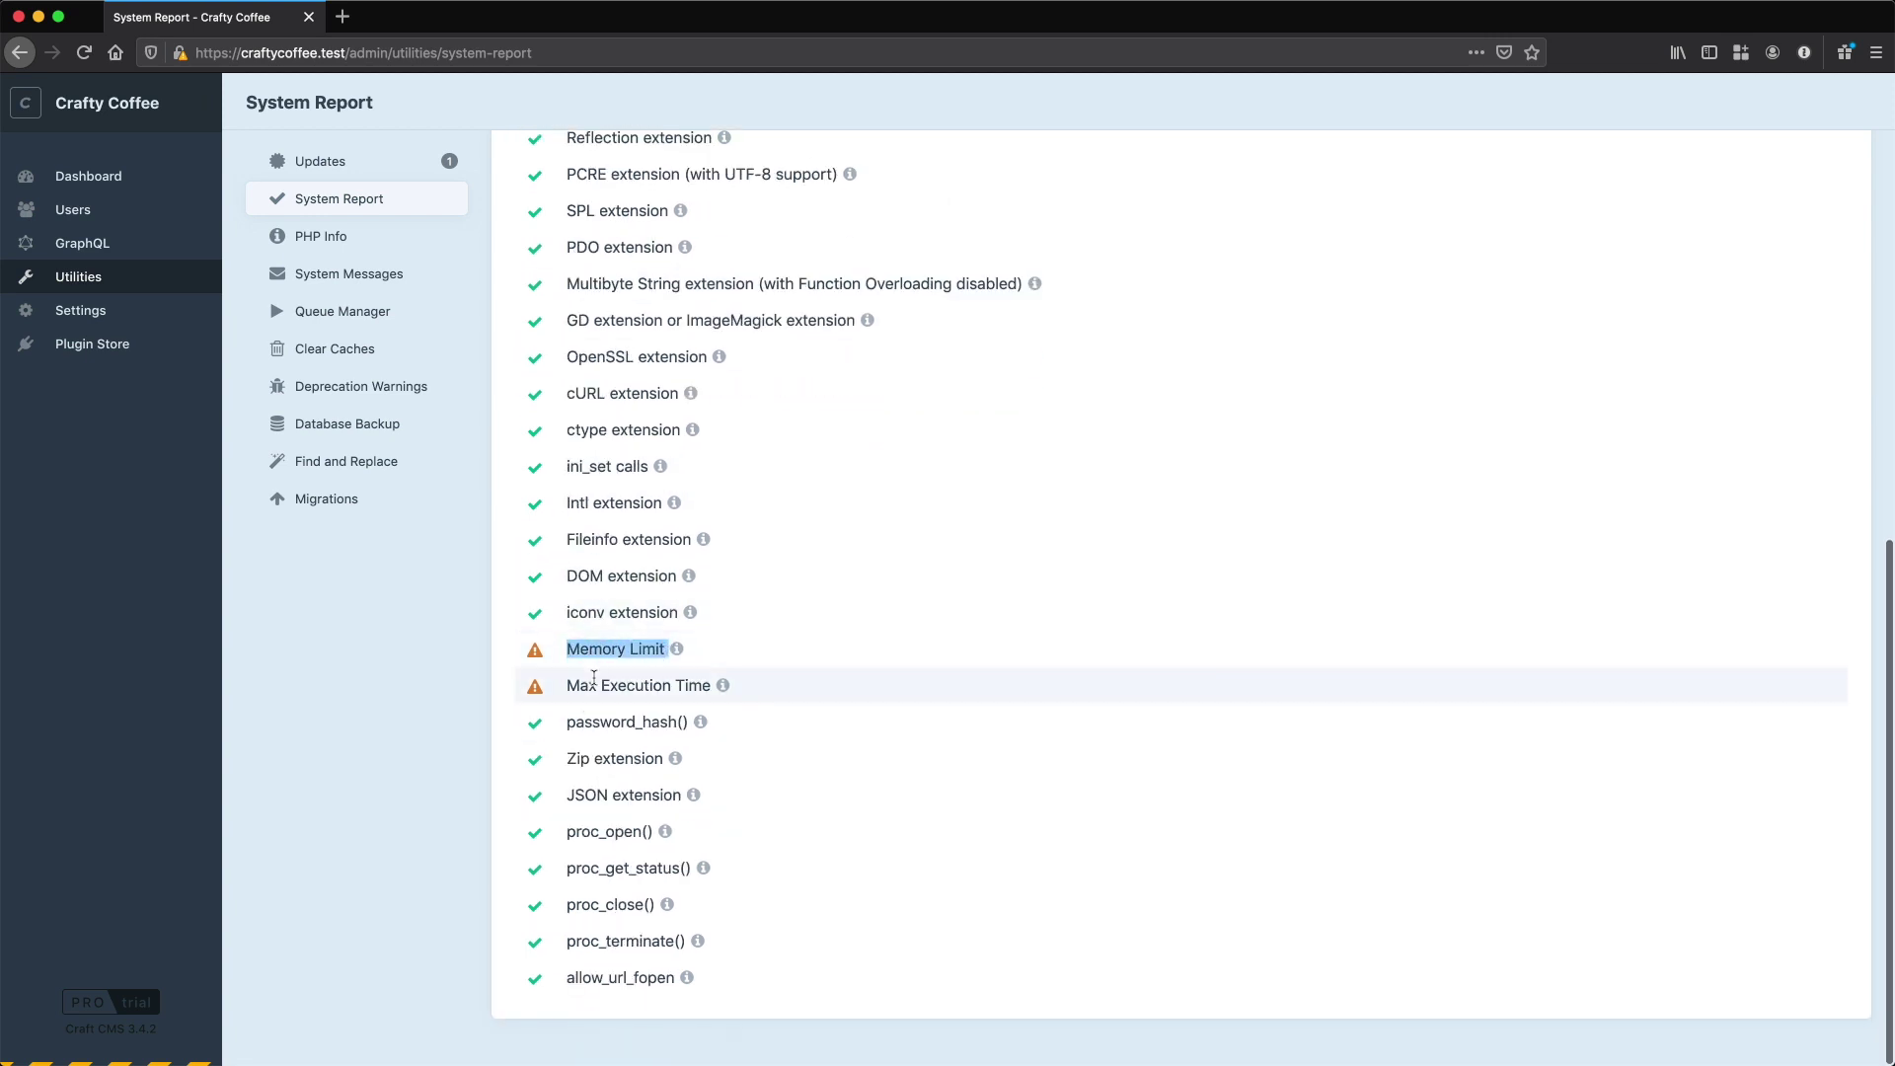
{"action": "left_click_drag", "start_coordinate": [568, 688], "coordinate": [686, 687]}
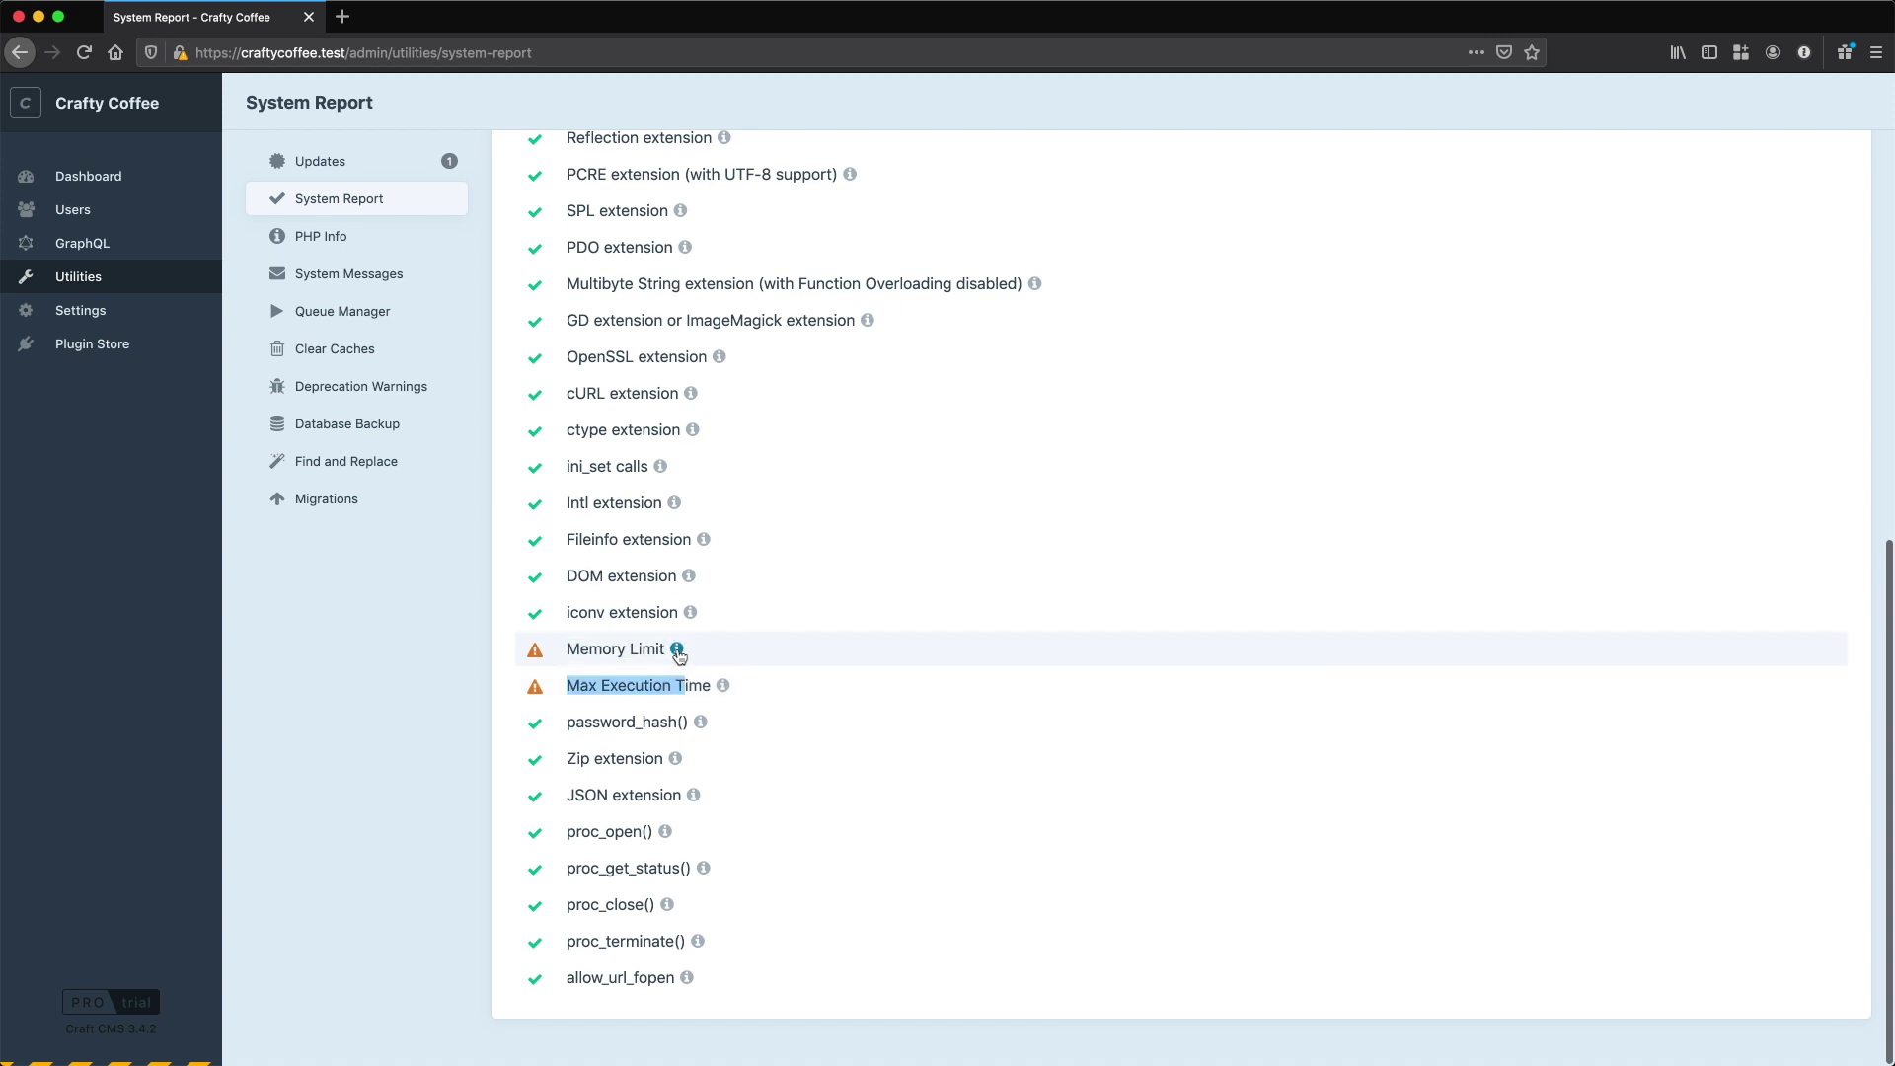
{"action": "left_click", "coordinate": [677, 649]}
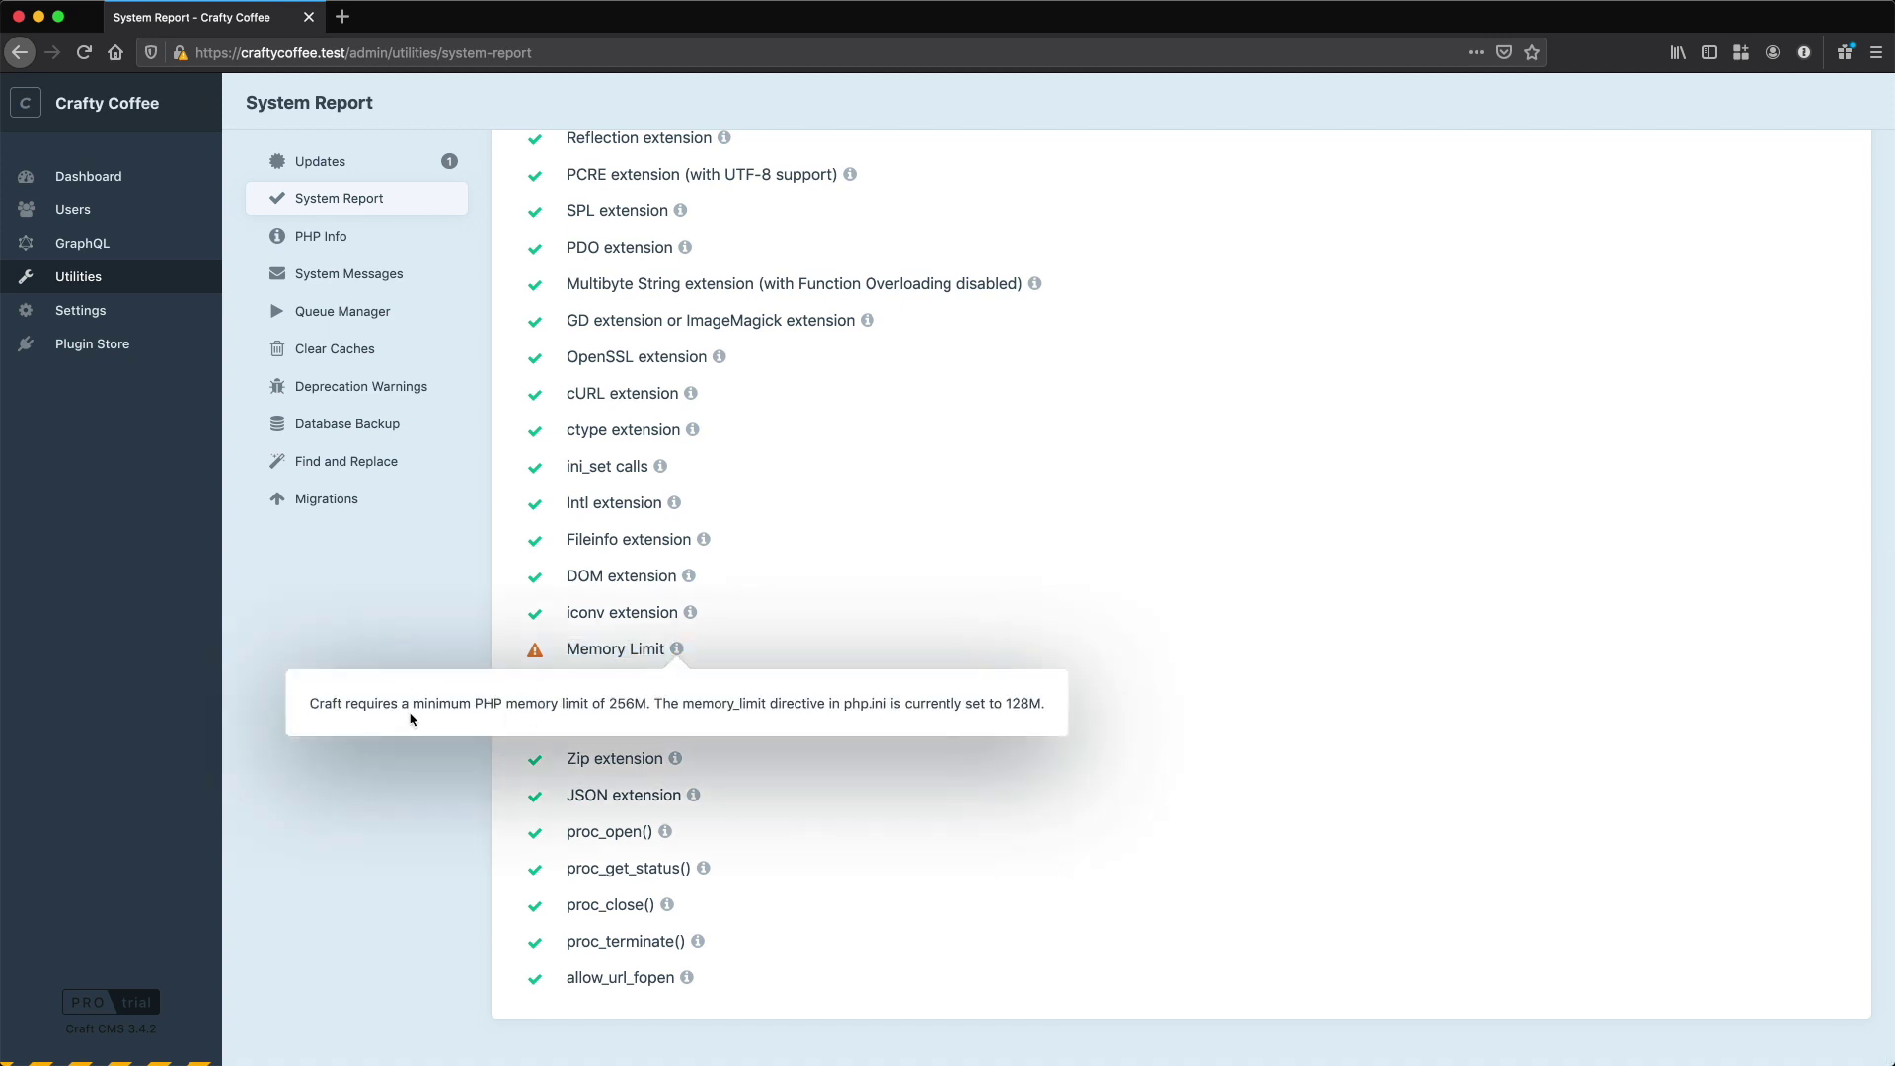
{"action": "double_click", "coordinate": [630, 702]}
{"action": "double_click", "coordinate": [1024, 702]}
{"action": "left_click", "coordinate": [972, 583]}
{"action": "left_click", "coordinate": [723, 685]}
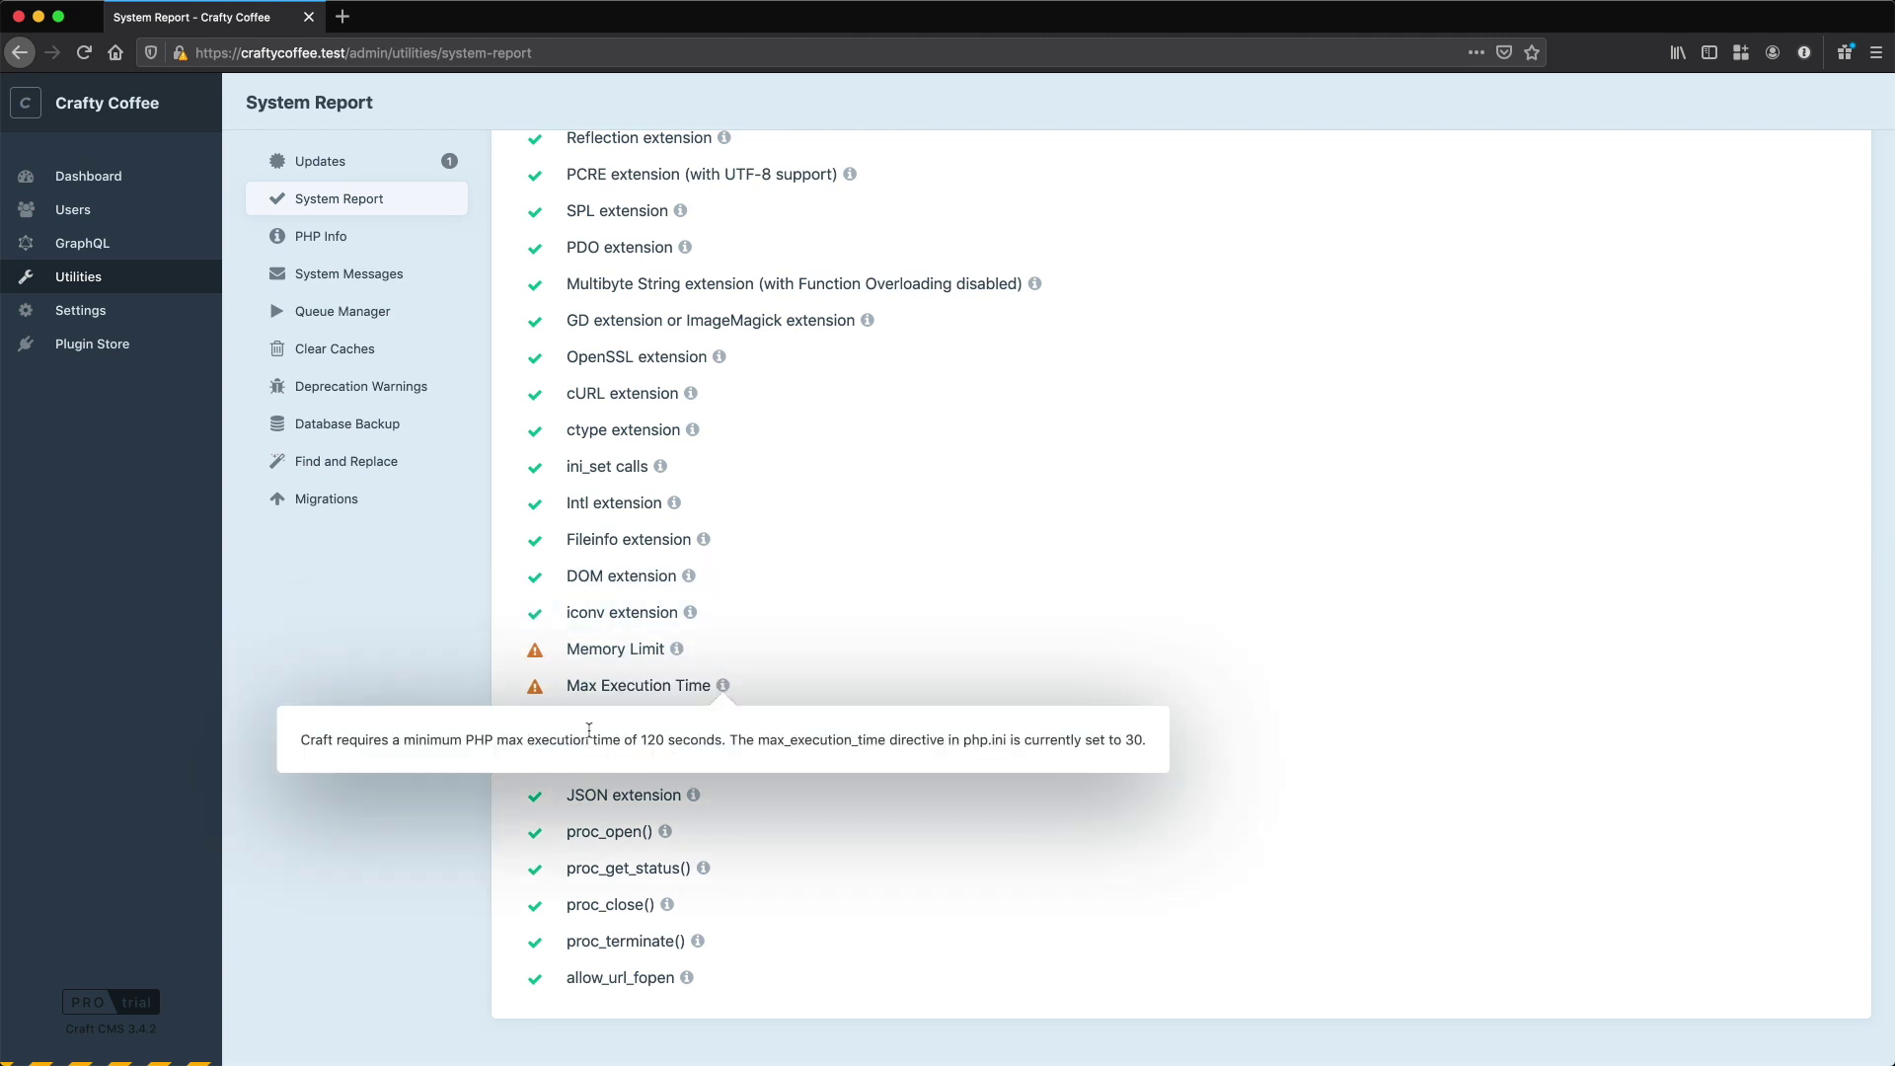
Dismiss the Max Execution Time requirement details and open the PHP Info utility
{"action": "left_click", "coordinate": [1055, 650]}
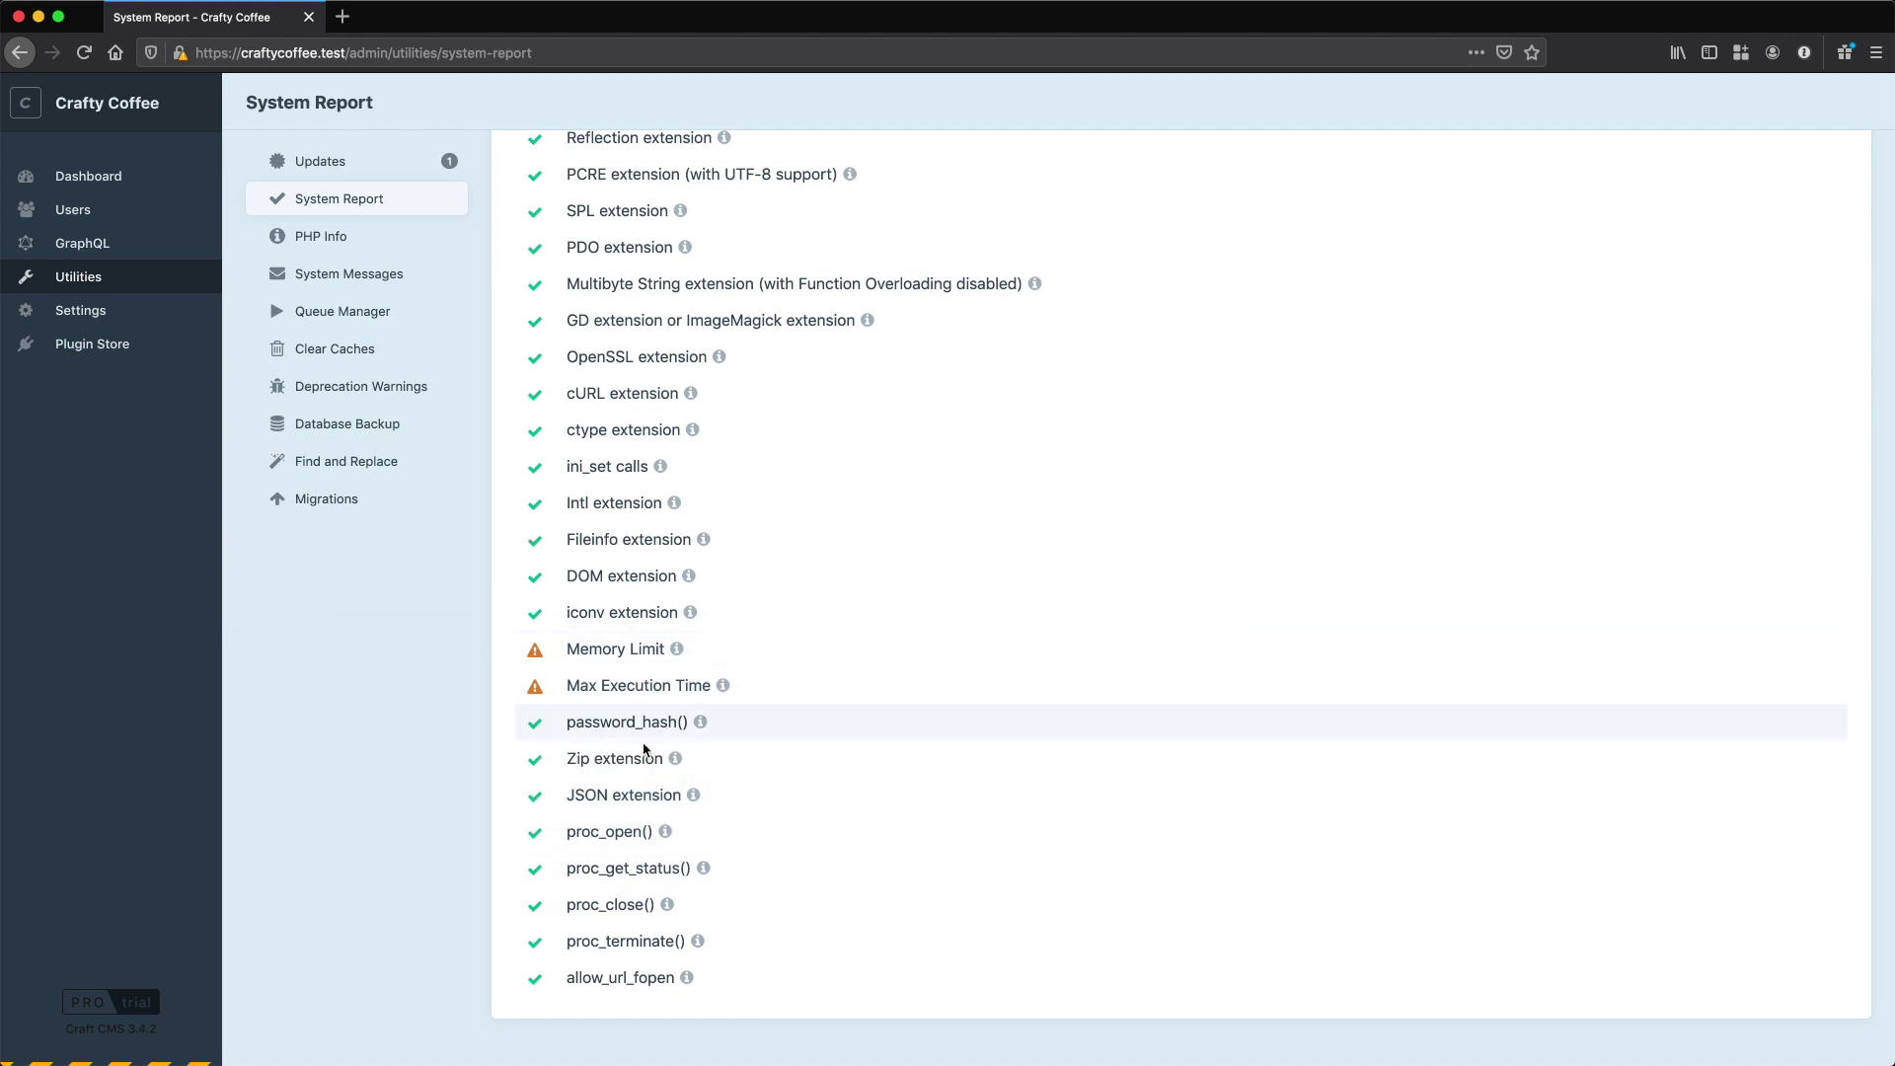
{"action": "scroll", "coordinate": [592, 711], "scroll_direction": "up", "scroll_amount": 6}
{"action": "left_click", "coordinate": [320, 236]}
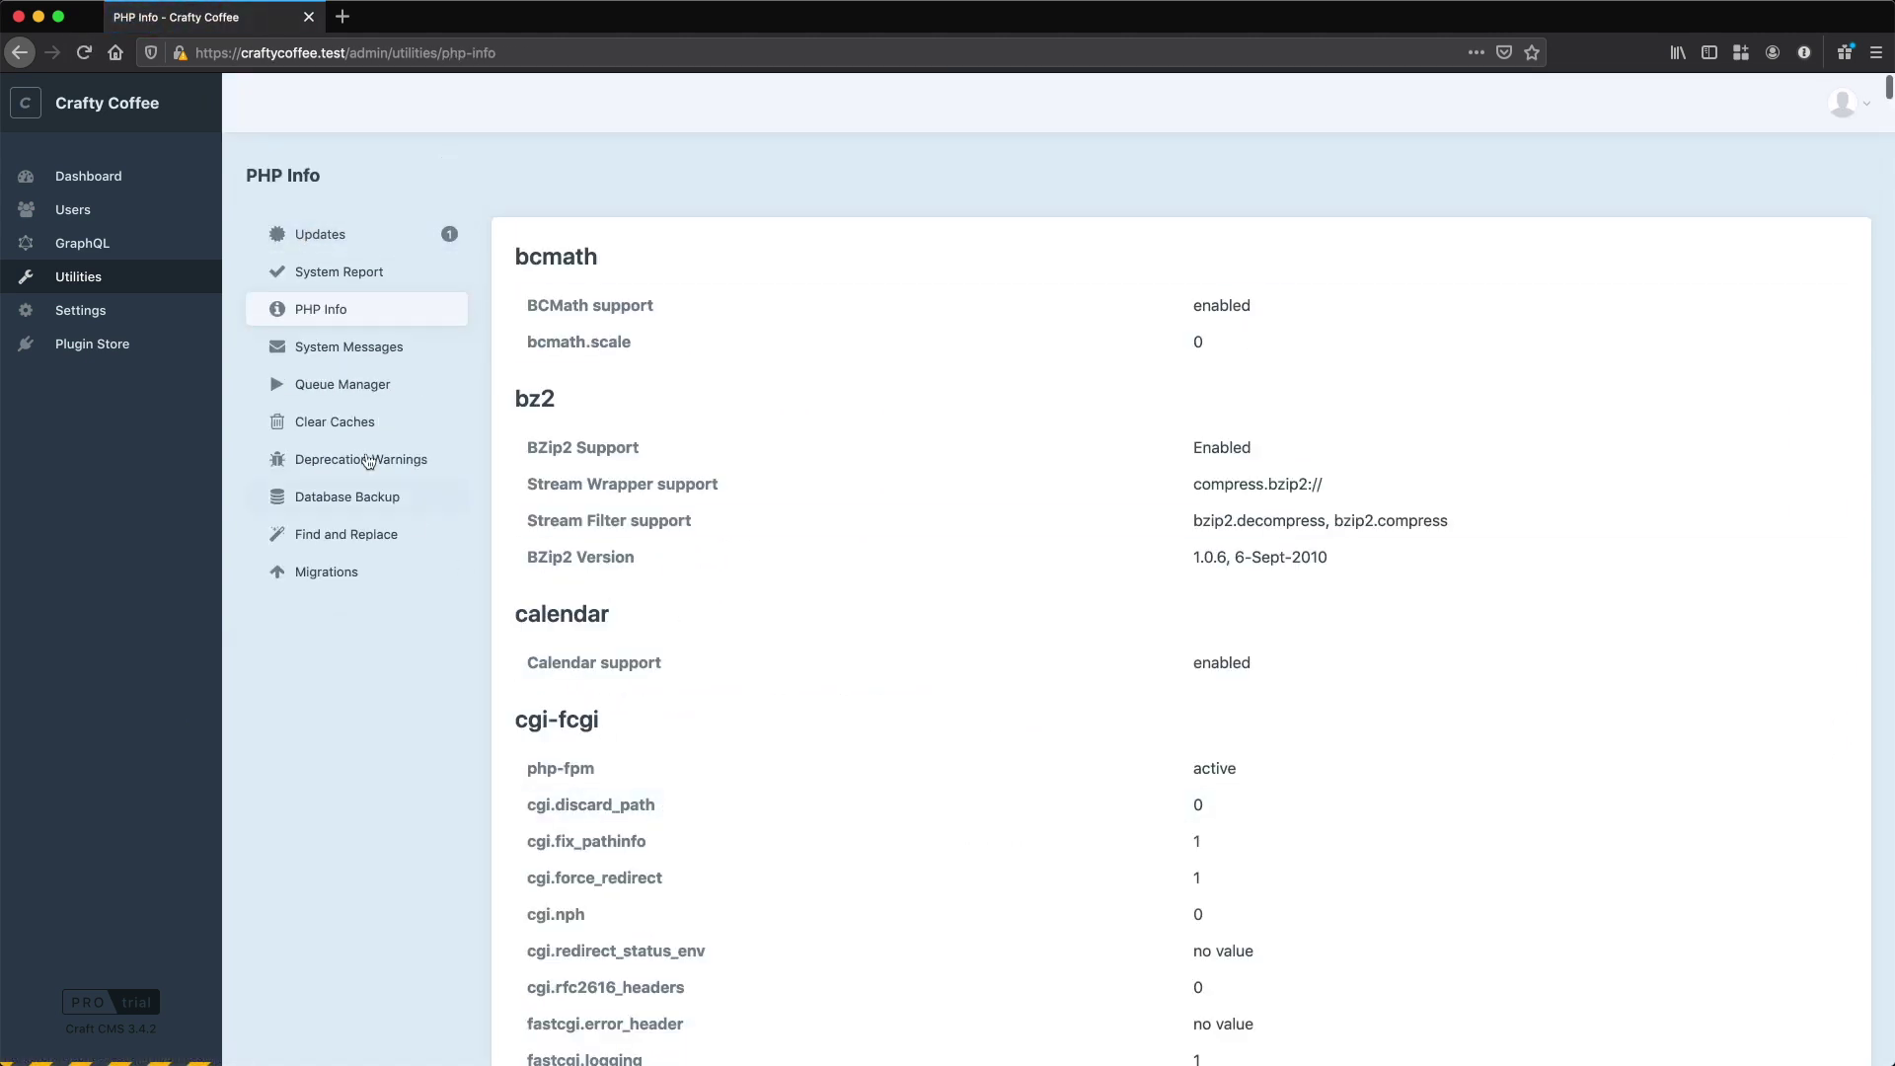
Review the System Messages utility and view the account activation message in its editor, cancelling without changes
{"action": "left_click", "coordinate": [342, 358]}
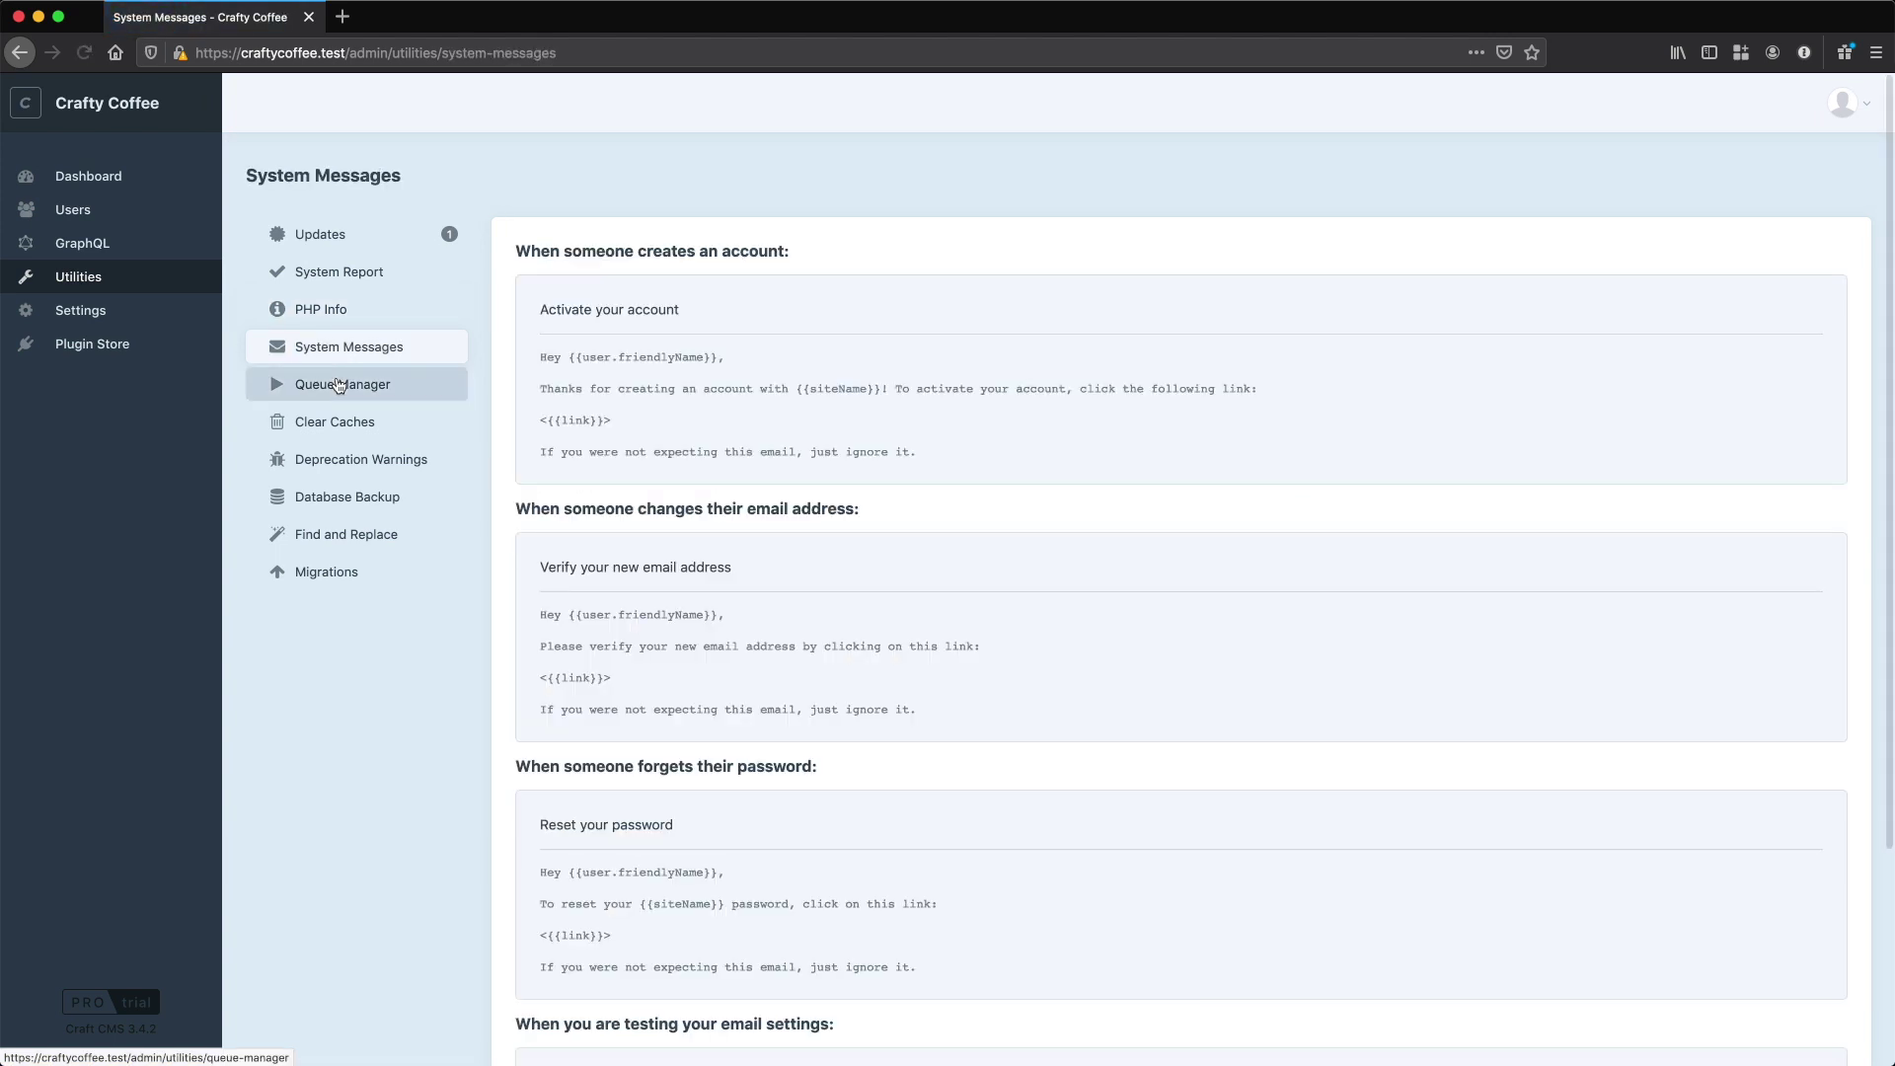
{"action": "scroll", "coordinate": [751, 748], "scroll_direction": "down", "scroll_amount": 3}
{"action": "scroll", "coordinate": [751, 748], "scroll_direction": "up", "scroll_amount": 3}
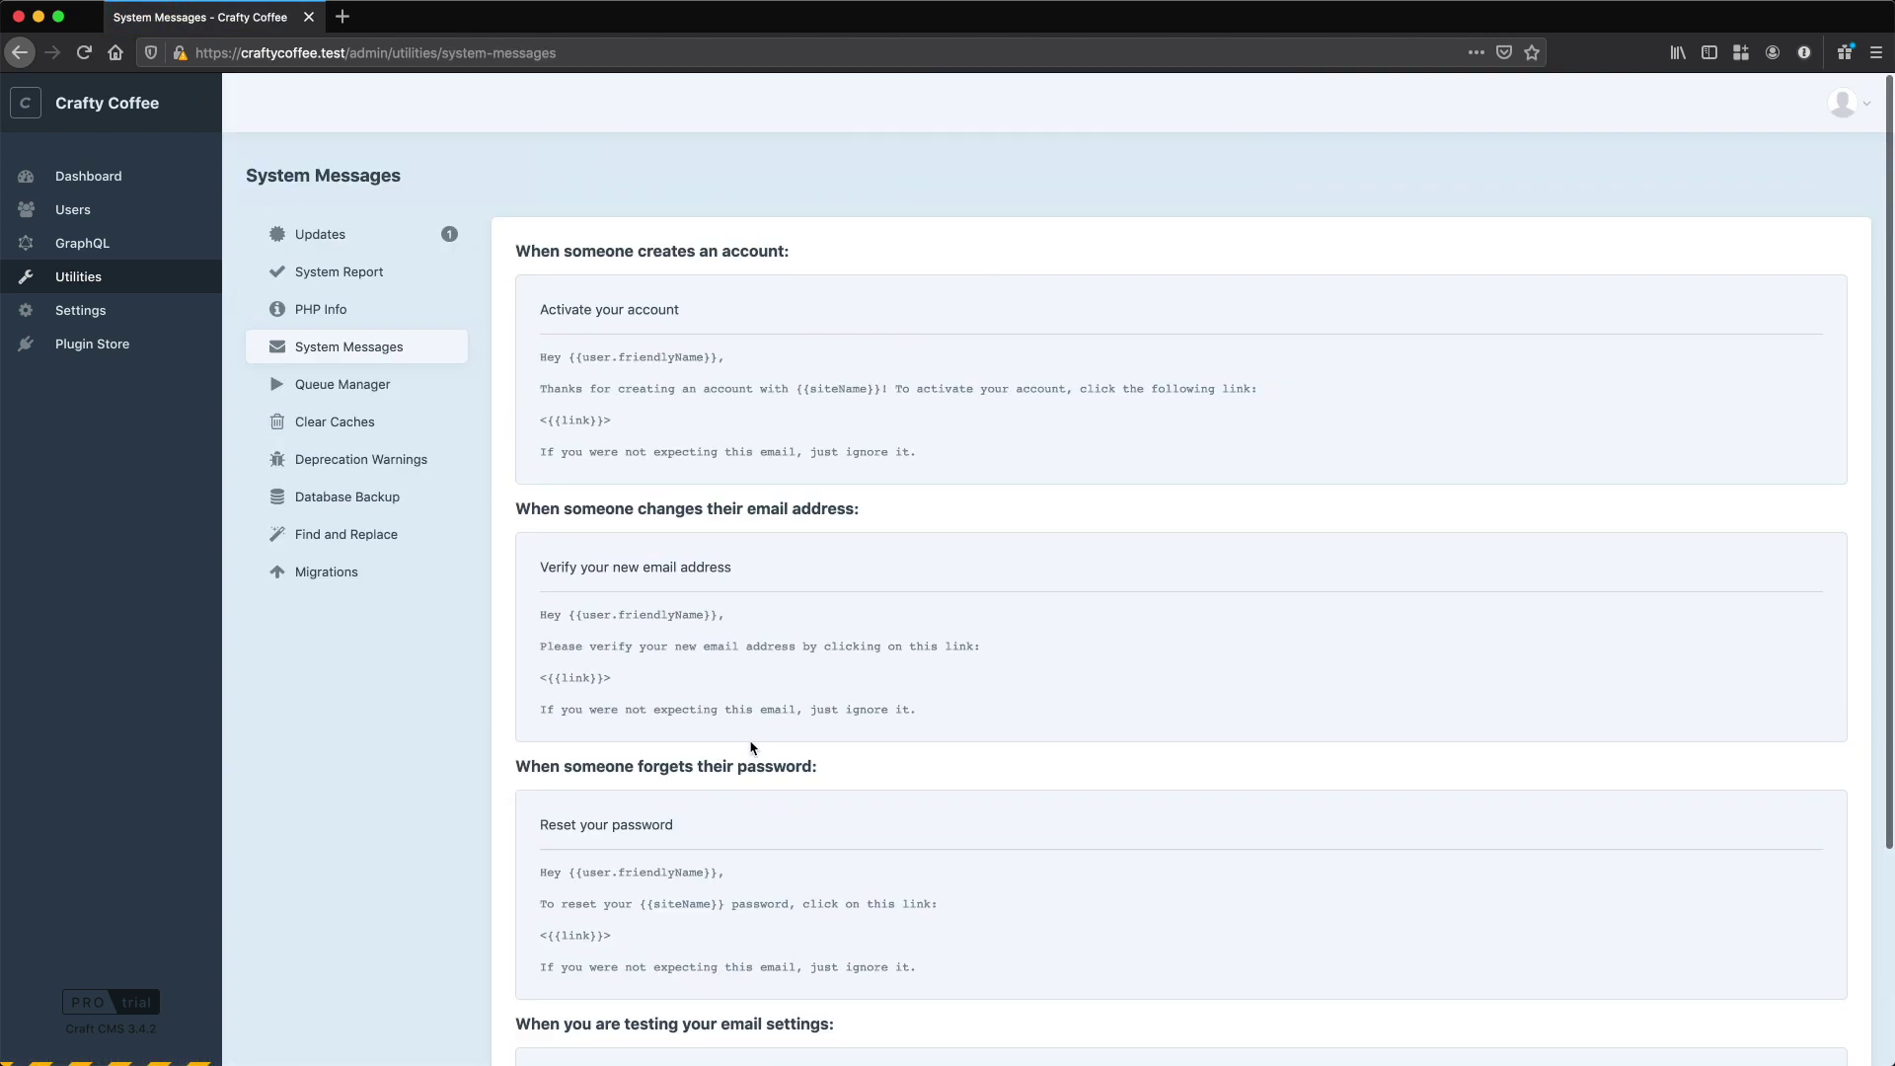
{"action": "left_click", "coordinate": [694, 411]}
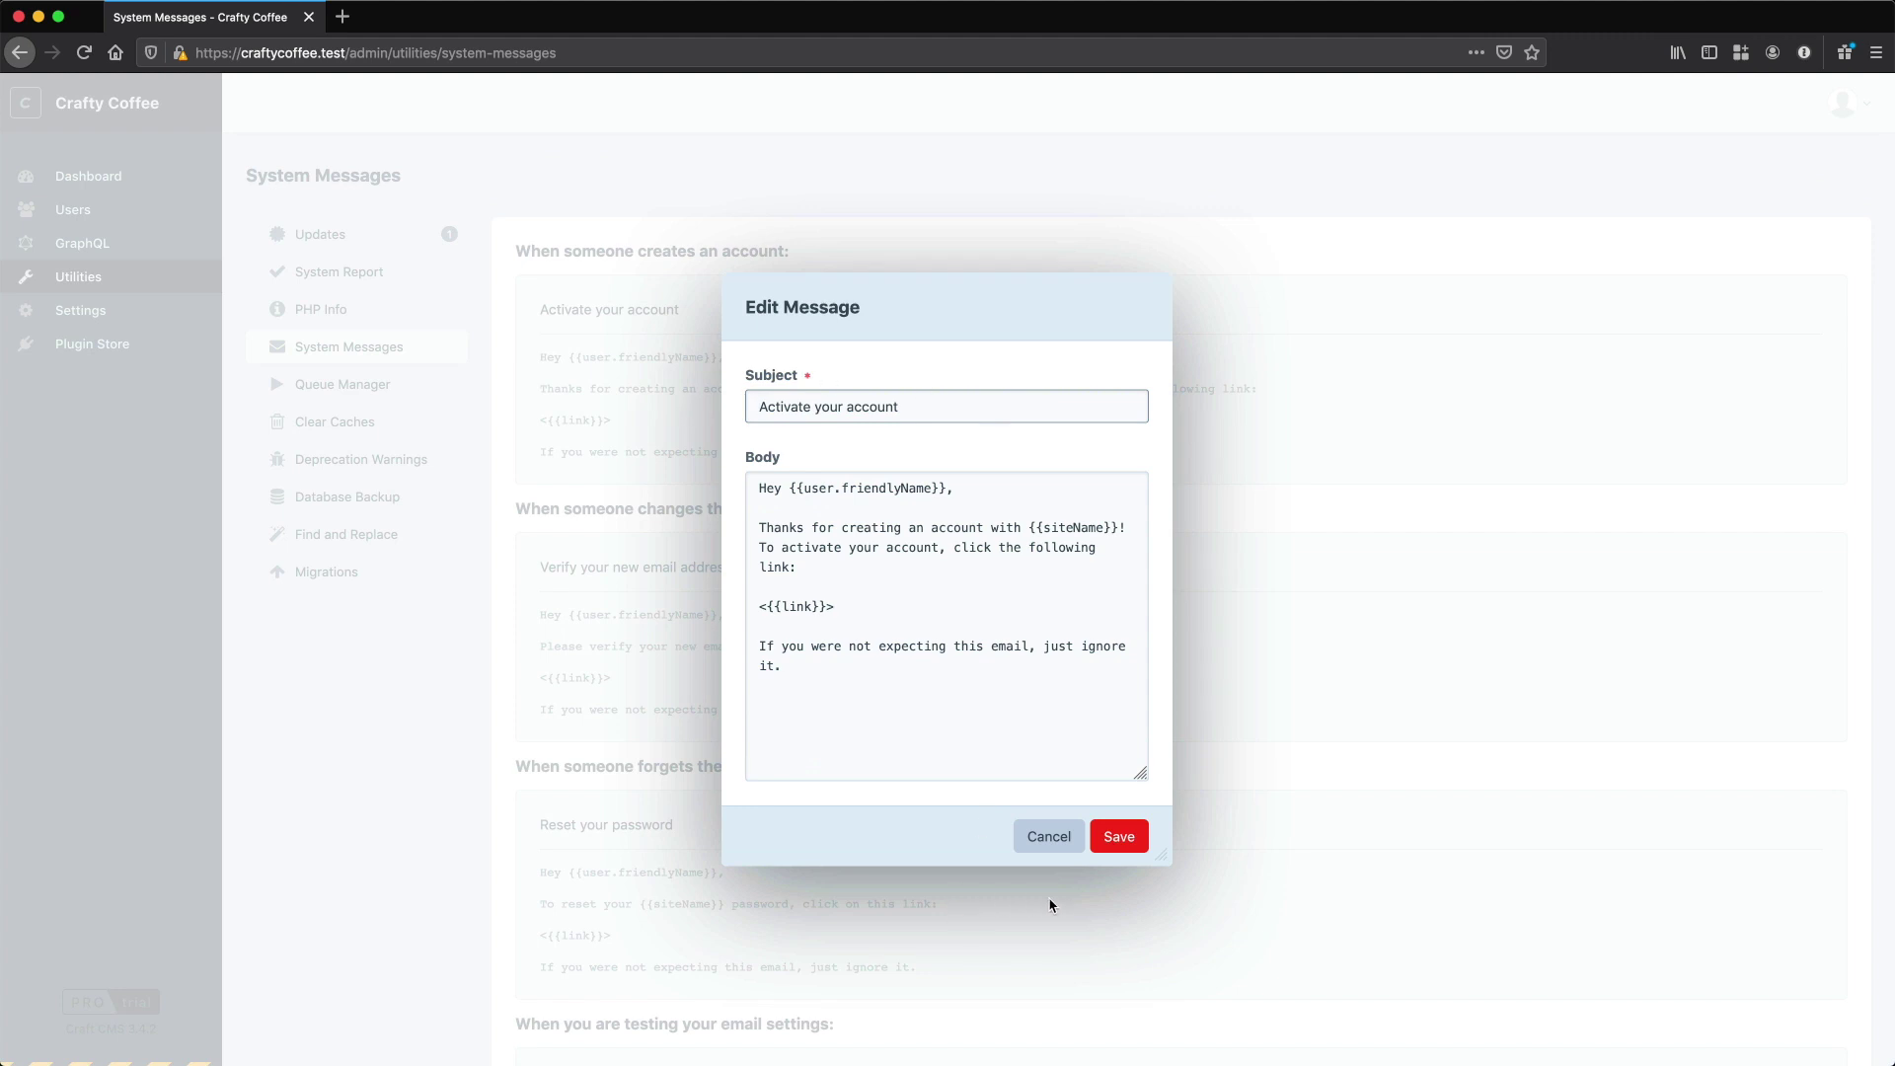
{"action": "left_click", "coordinate": [1049, 837]}
View the Queue Manager, Clear Caches, Deprecation Warnings and Database Backup utilities one after another
{"action": "left_click", "coordinate": [314, 384]}
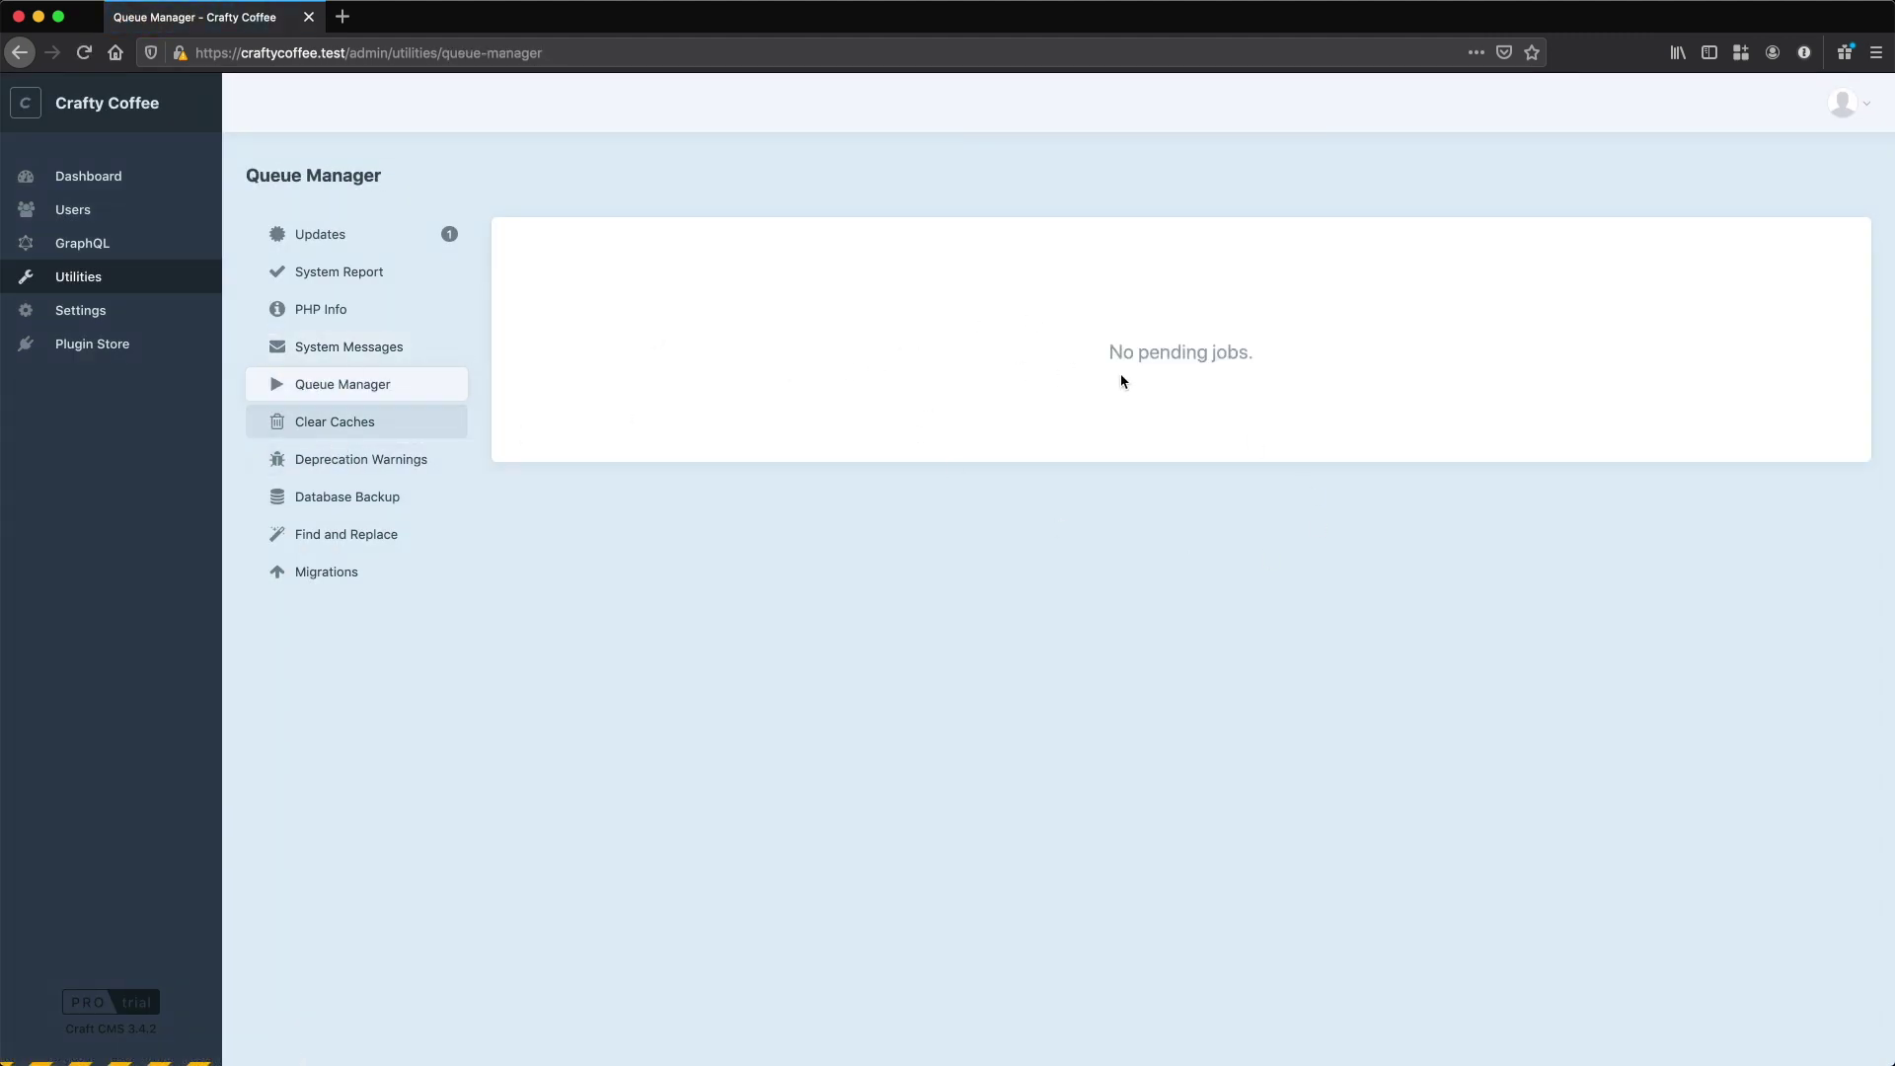
{"action": "left_click", "coordinate": [343, 429]}
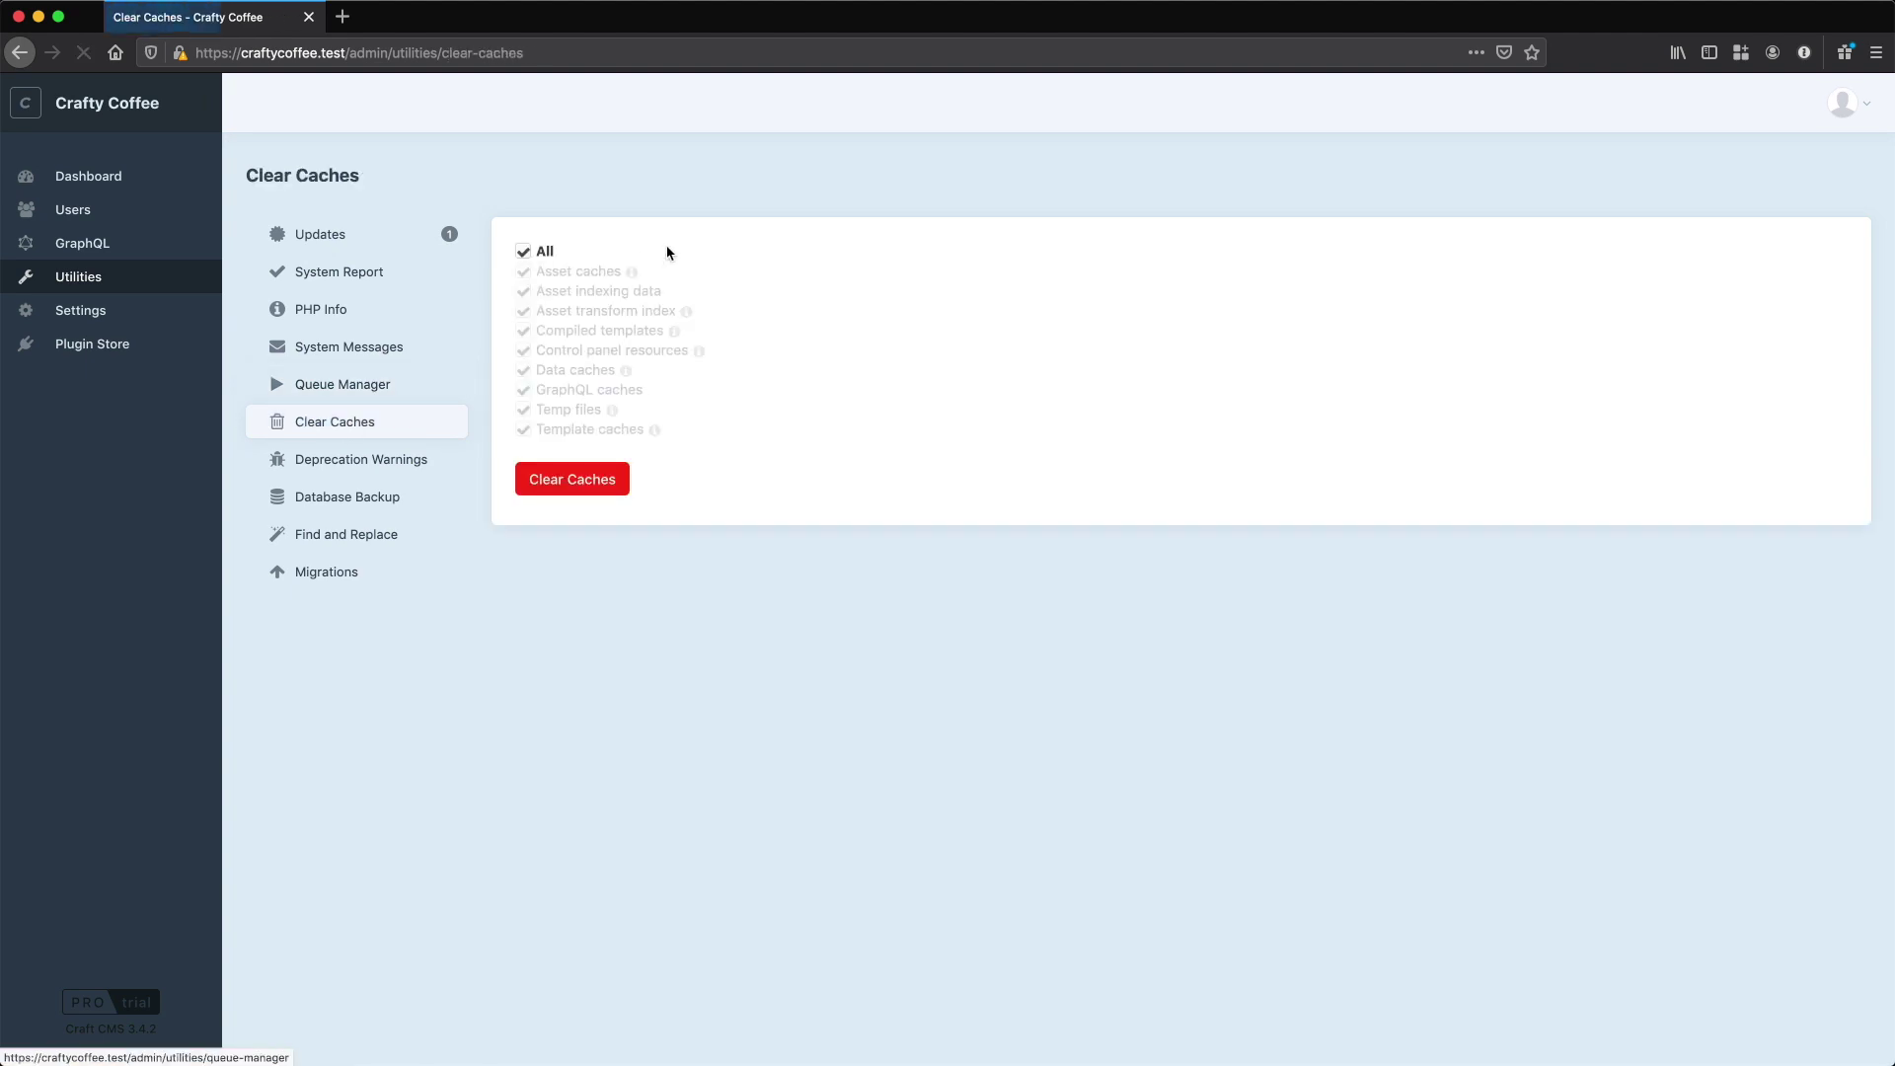
{"action": "left_click", "coordinate": [341, 471]}
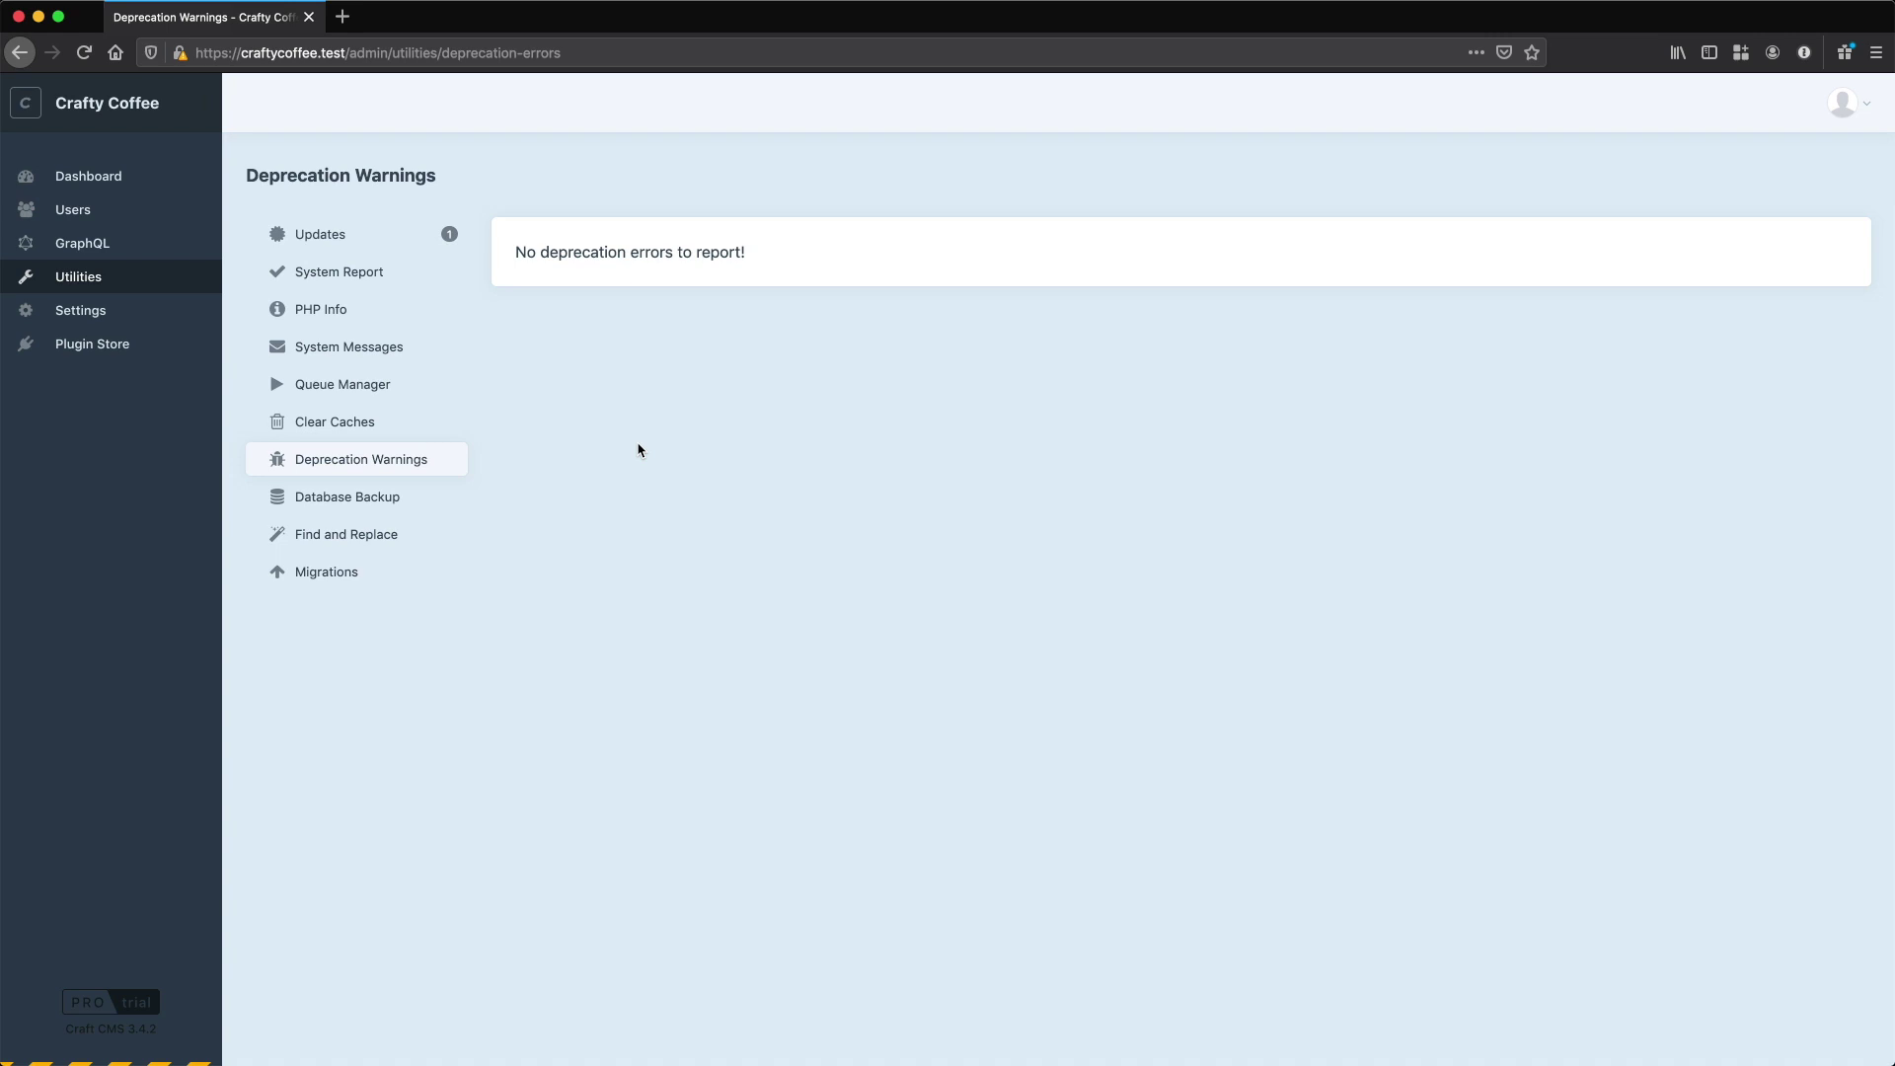
{"action": "left_click", "coordinate": [361, 502]}
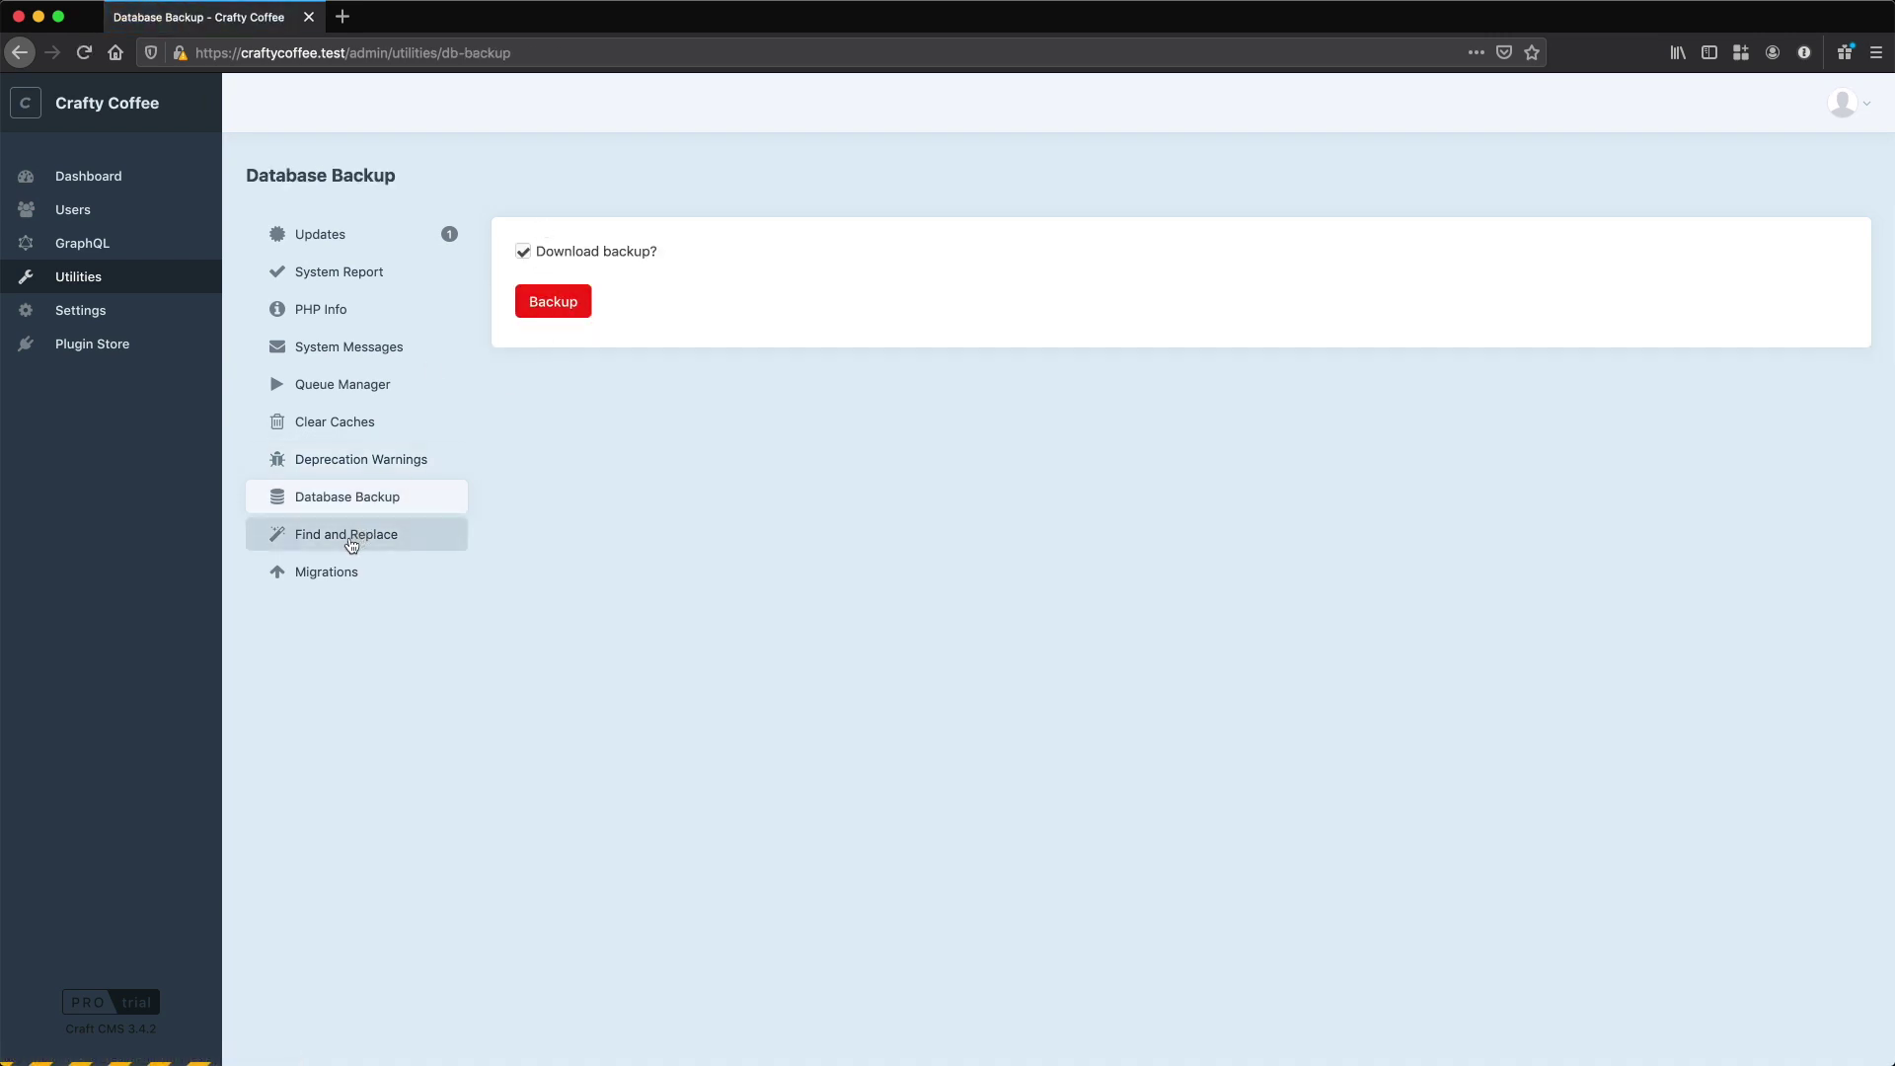
Examine the Find Text and Replace Text fields of Find and Replace, plus the Migrations and Updates utilities
{"action": "left_click", "coordinate": [355, 535]}
{"action": "left_click", "coordinate": [634, 285]}
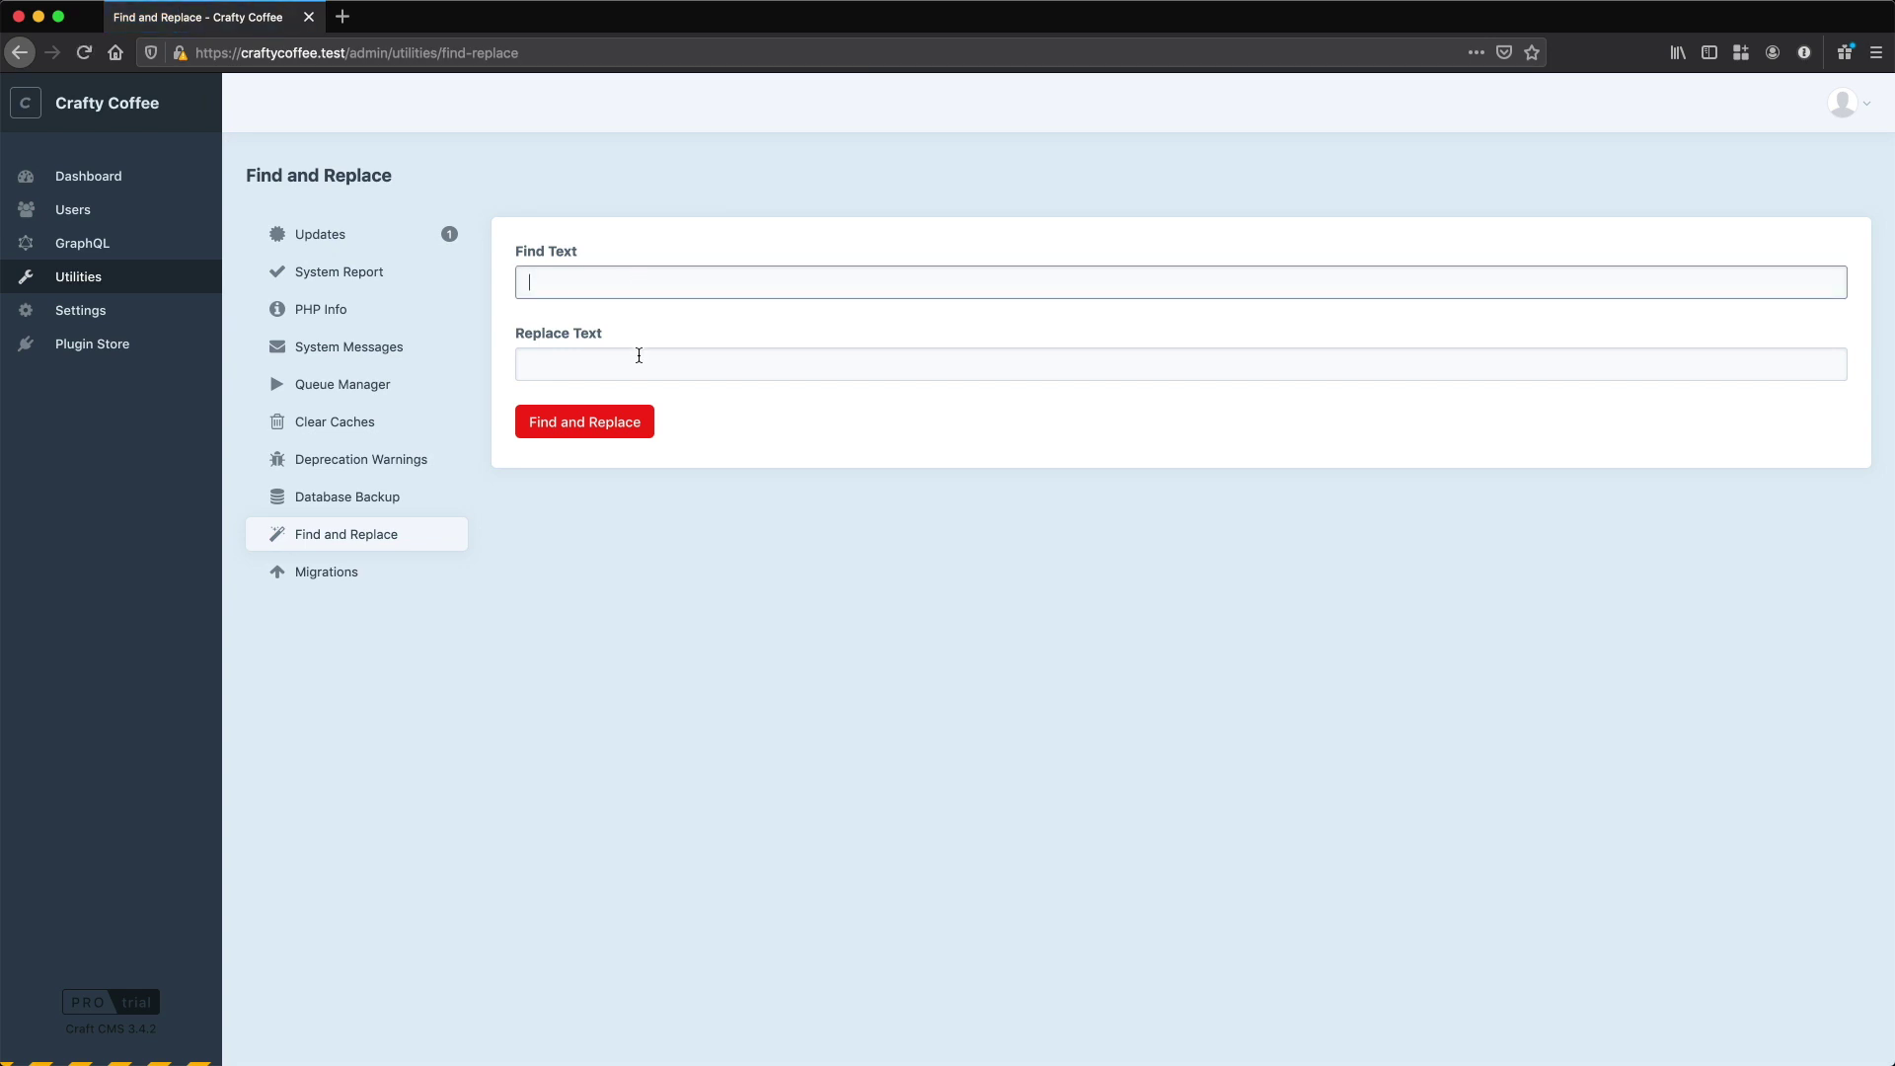
{"action": "left_click", "coordinate": [636, 358]}
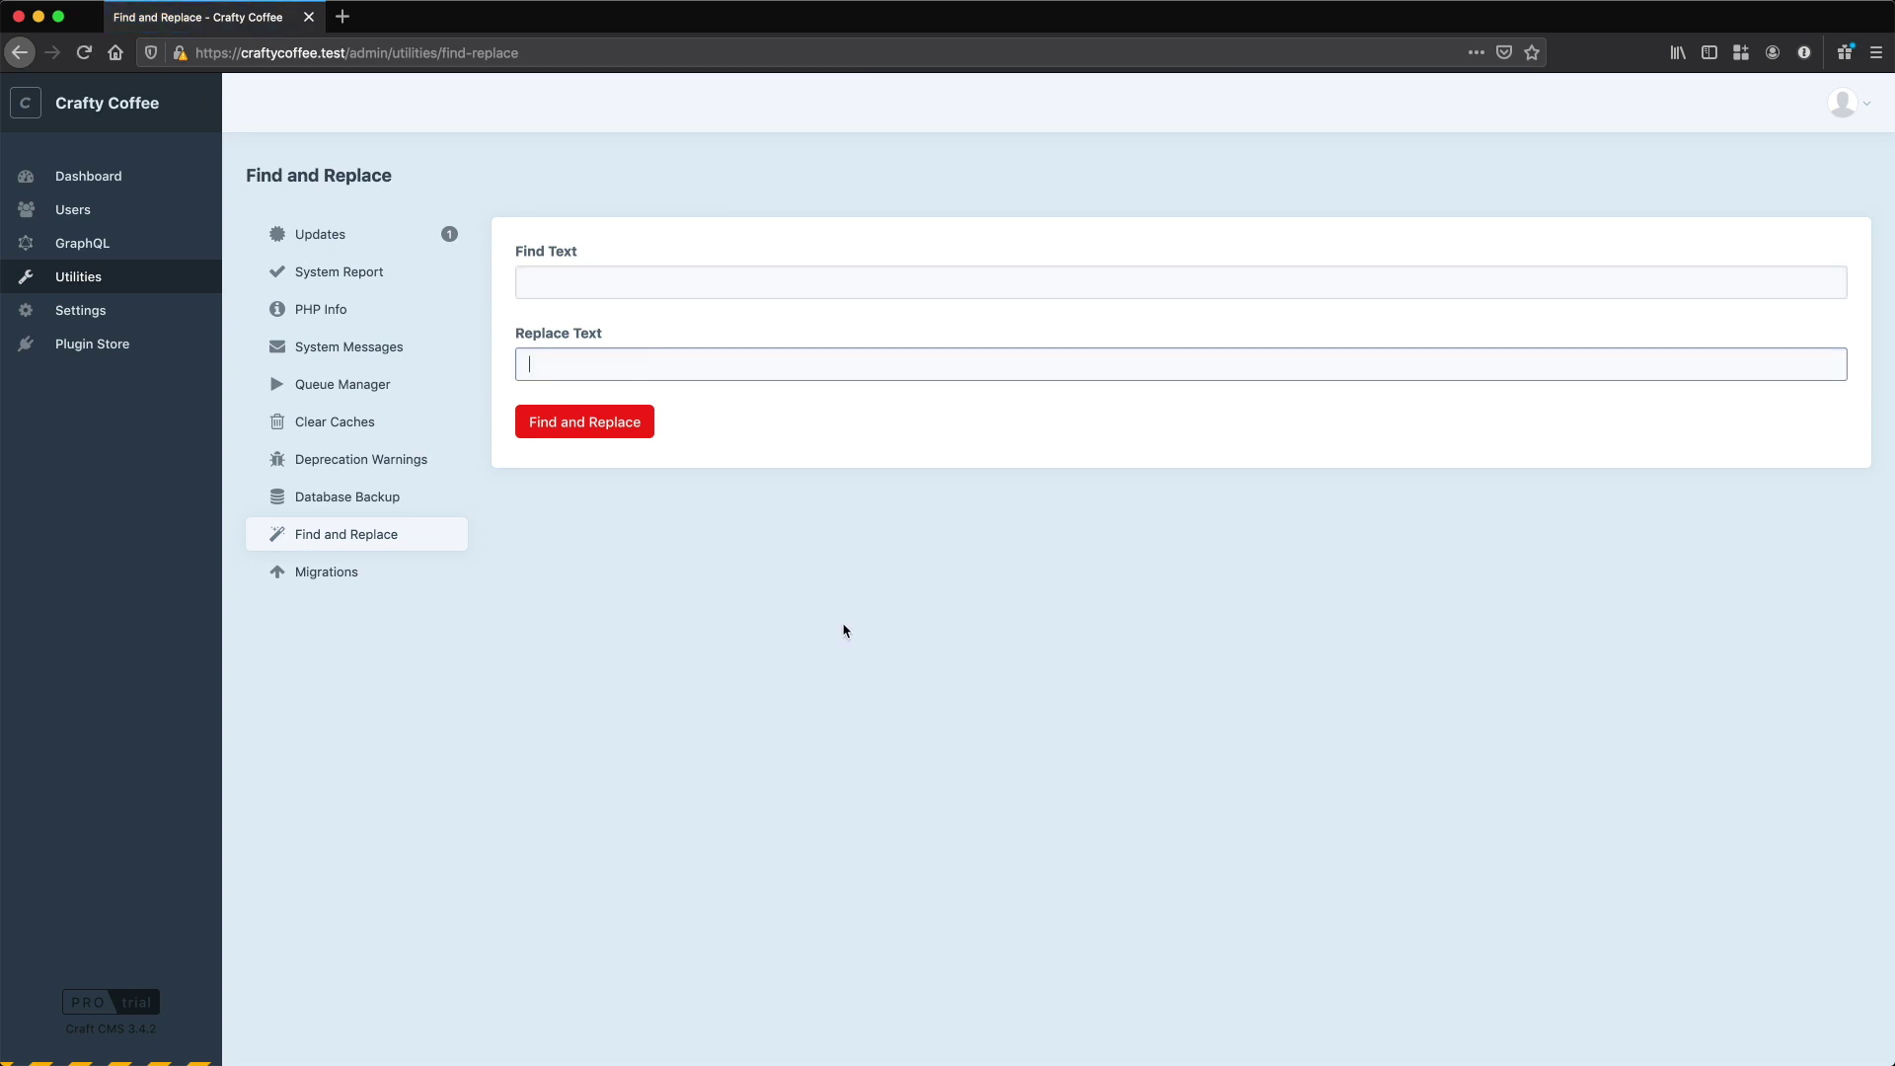
{"action": "left_click", "coordinate": [336, 575]}
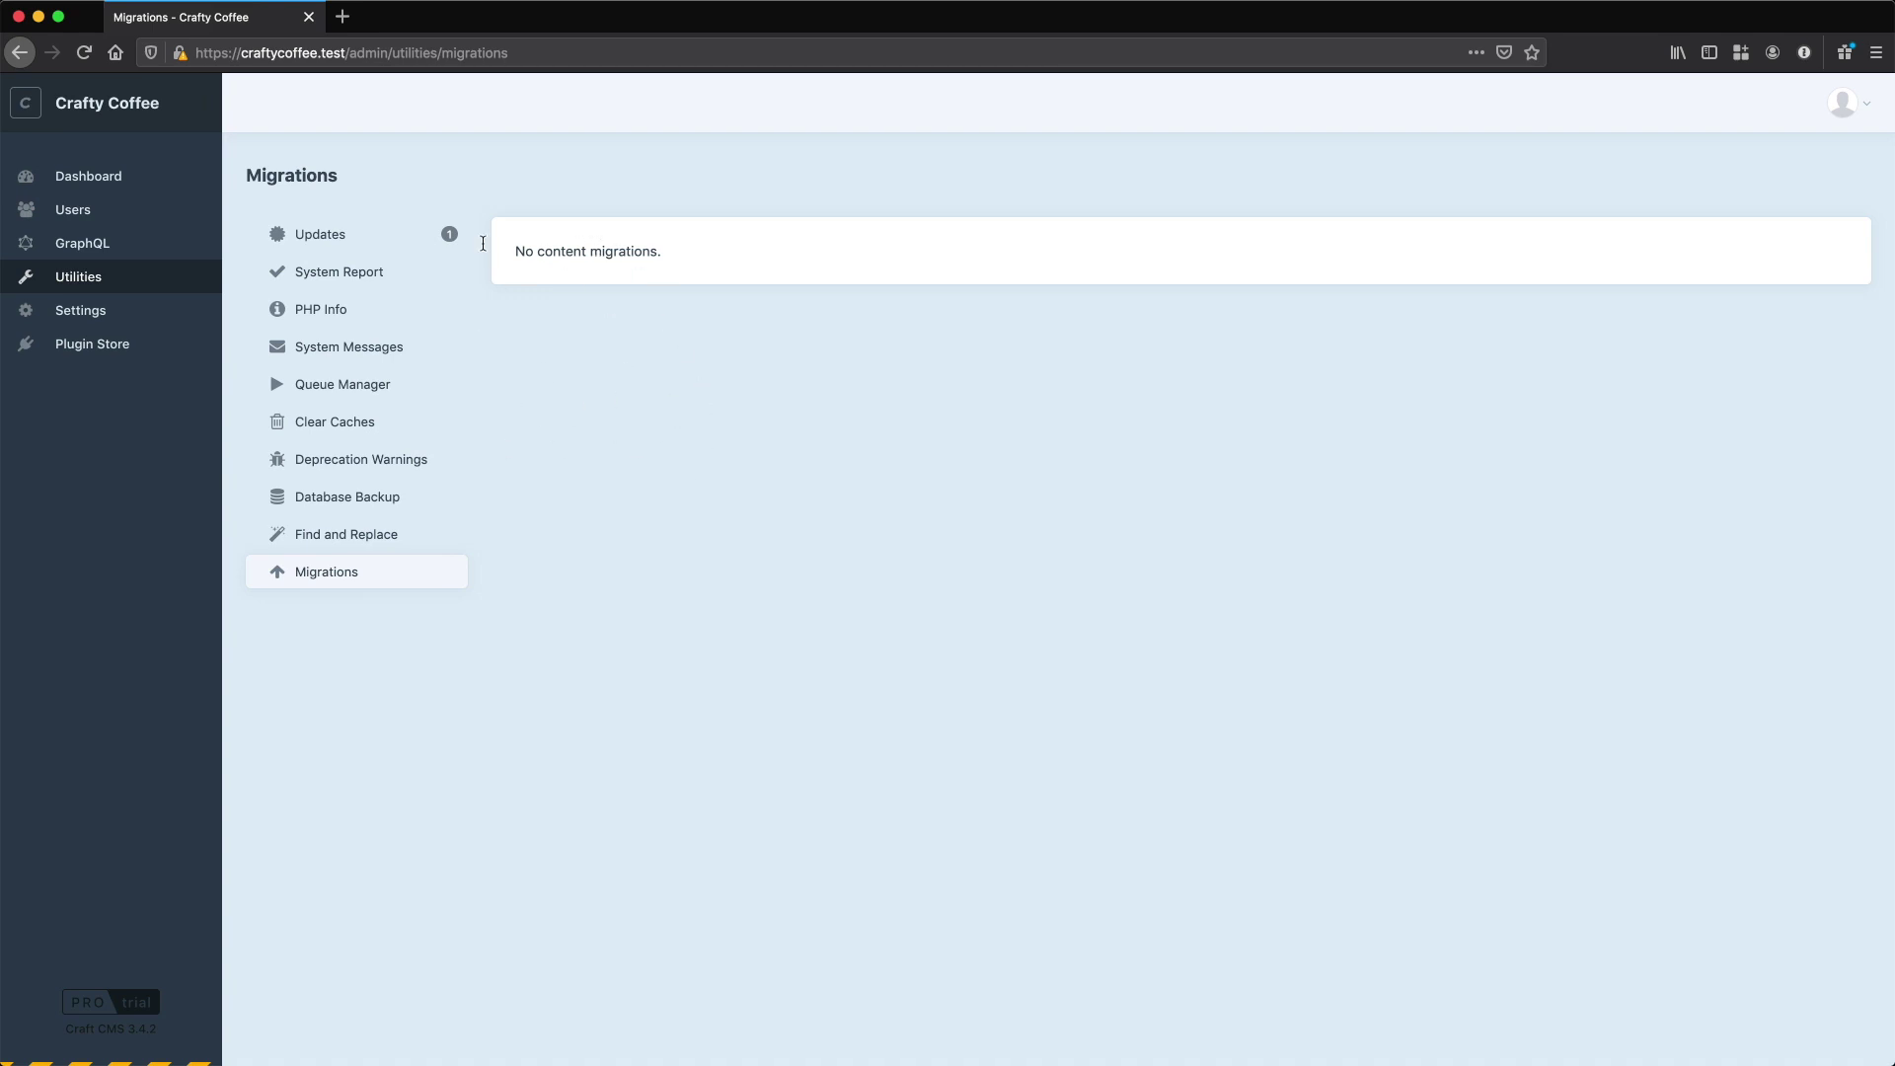
{"action": "left_click", "coordinate": [314, 243]}
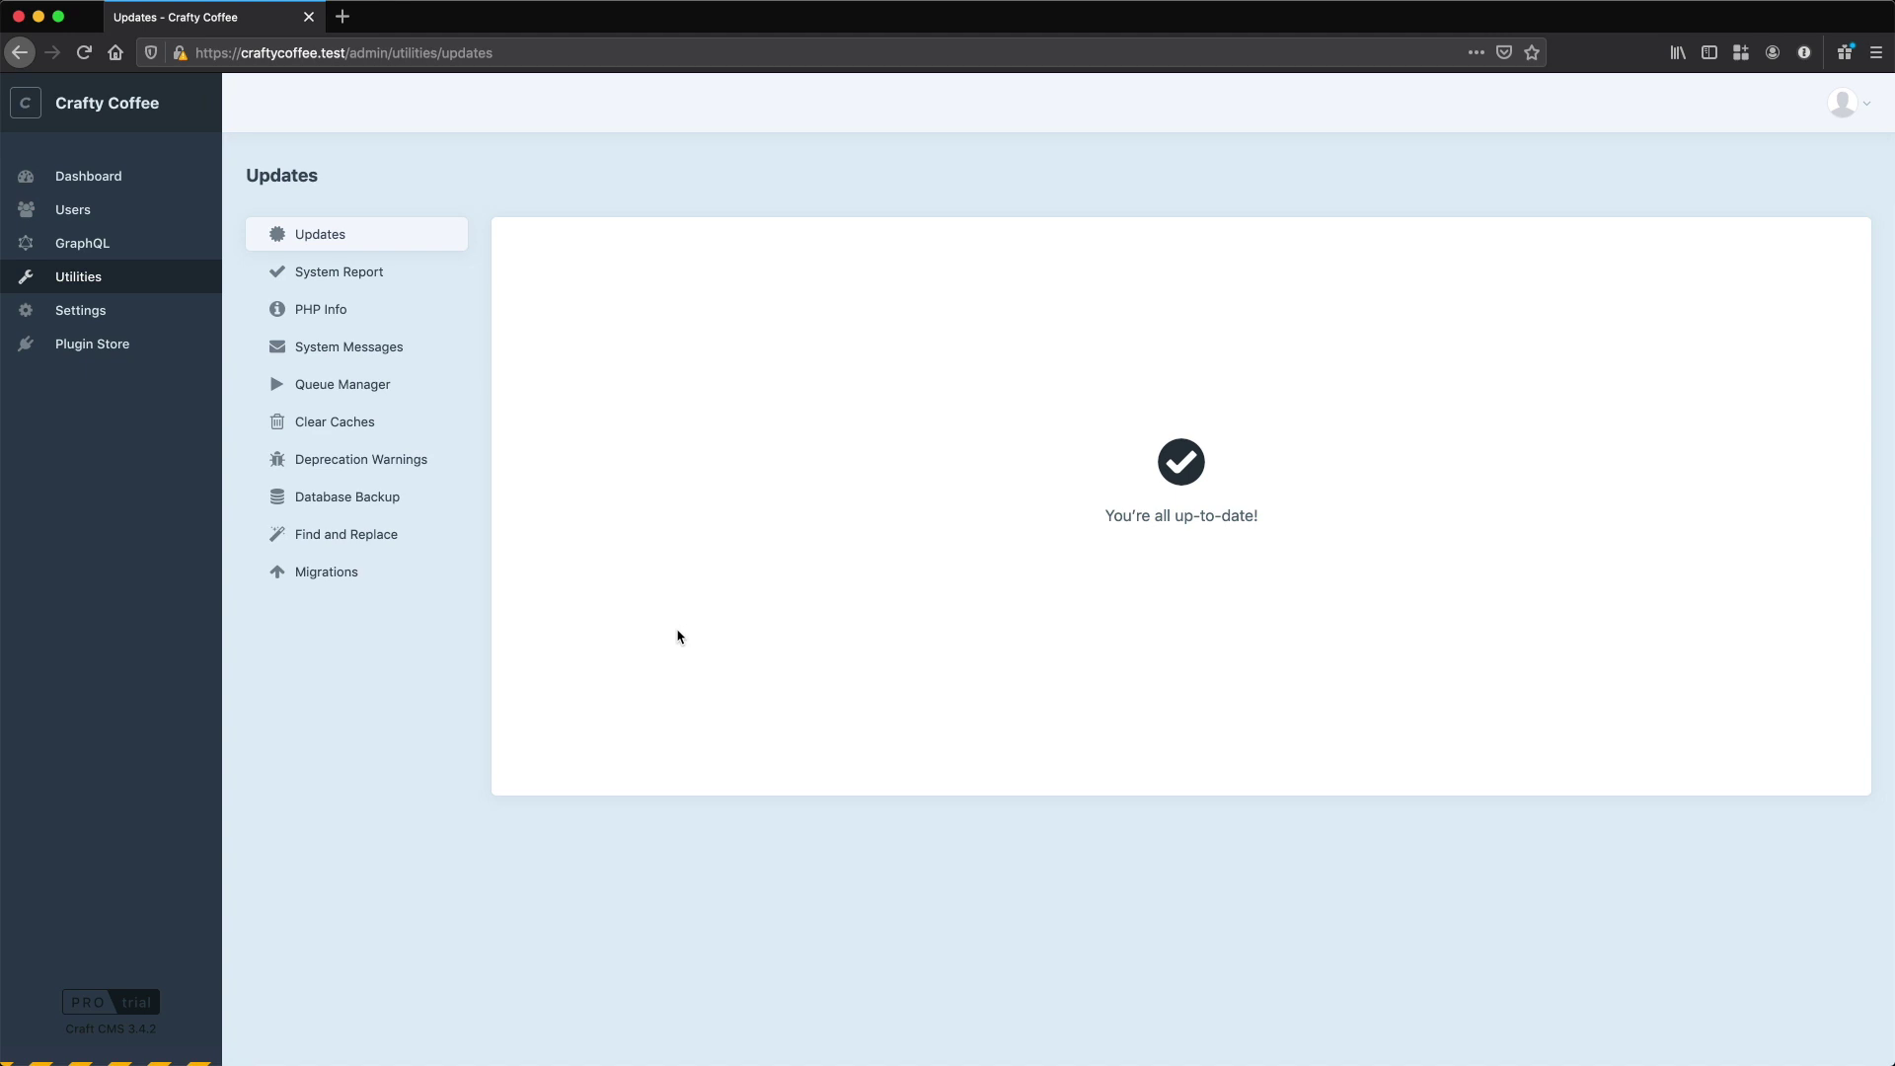
Look over the Fields, Sections and Assets pages in the site settings, returning to the Settings overview
{"action": "left_click", "coordinate": [80, 314]}
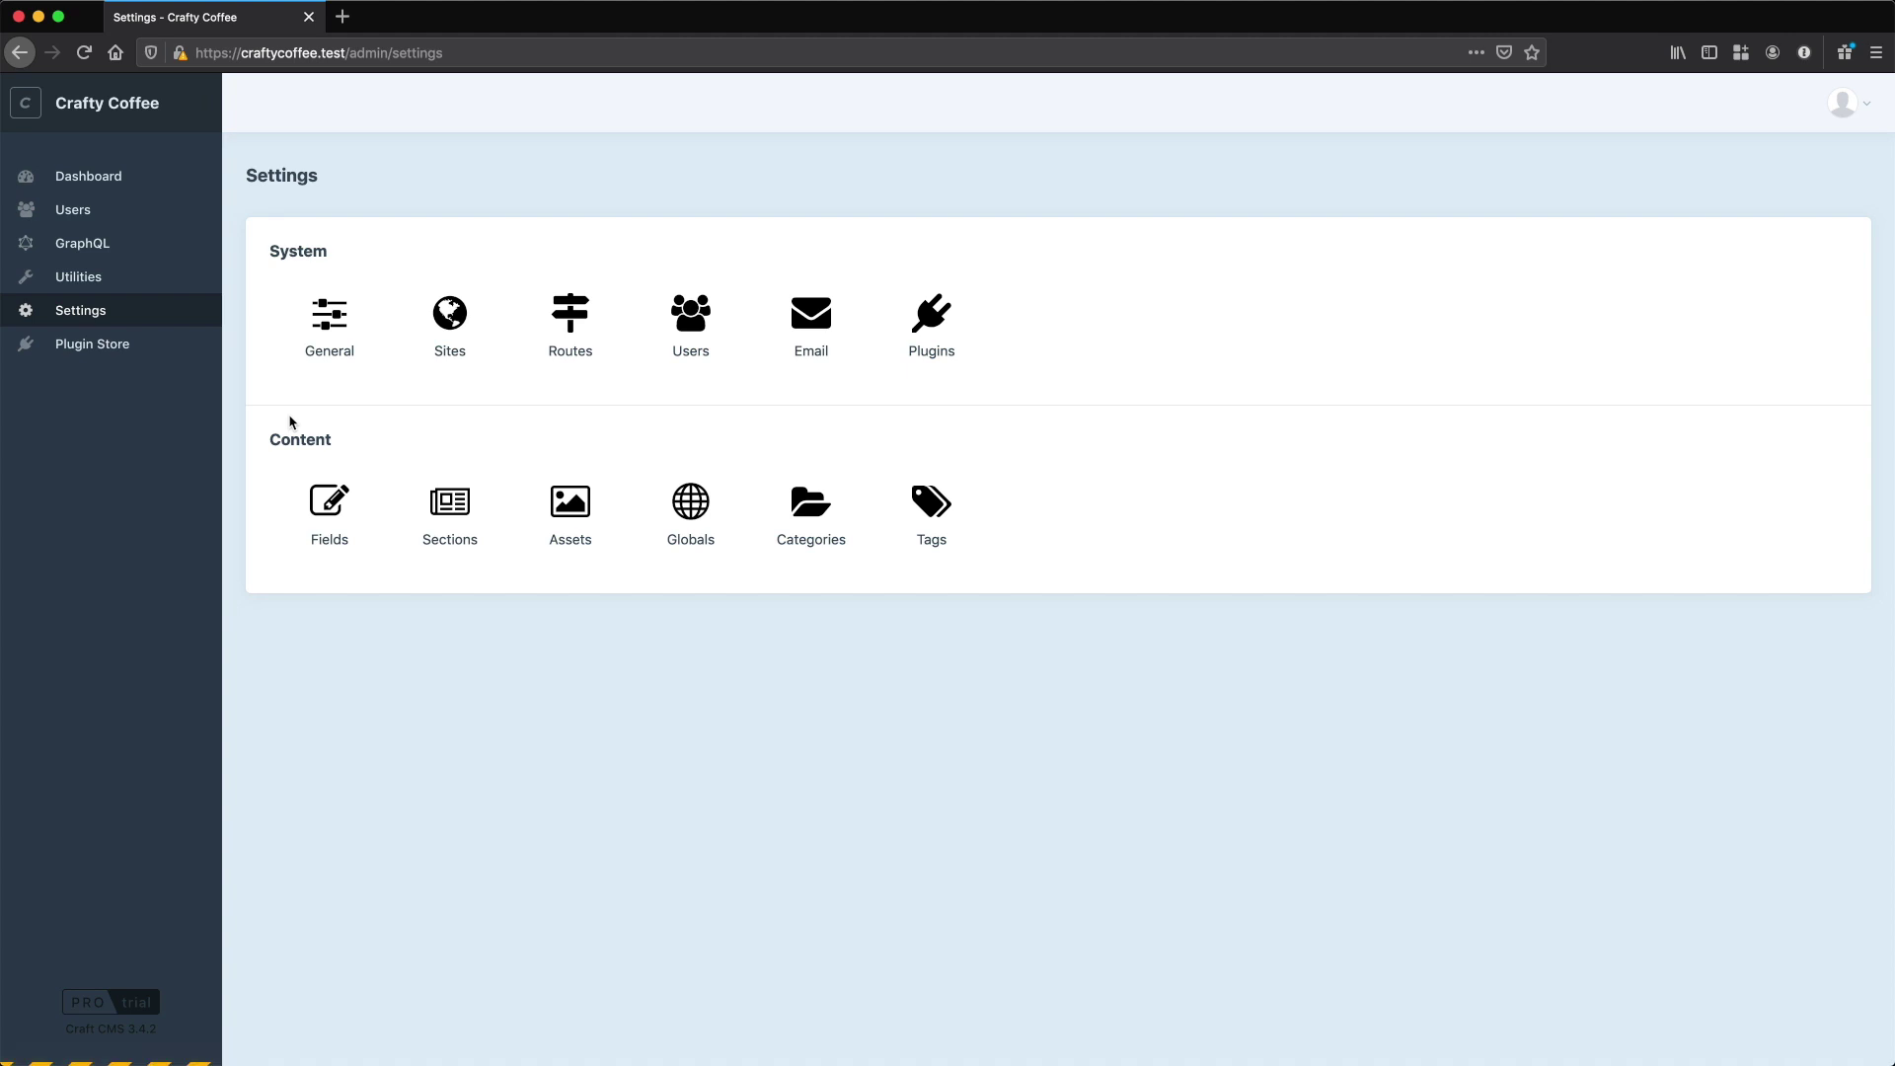
{"action": "left_click", "coordinate": [318, 496]}
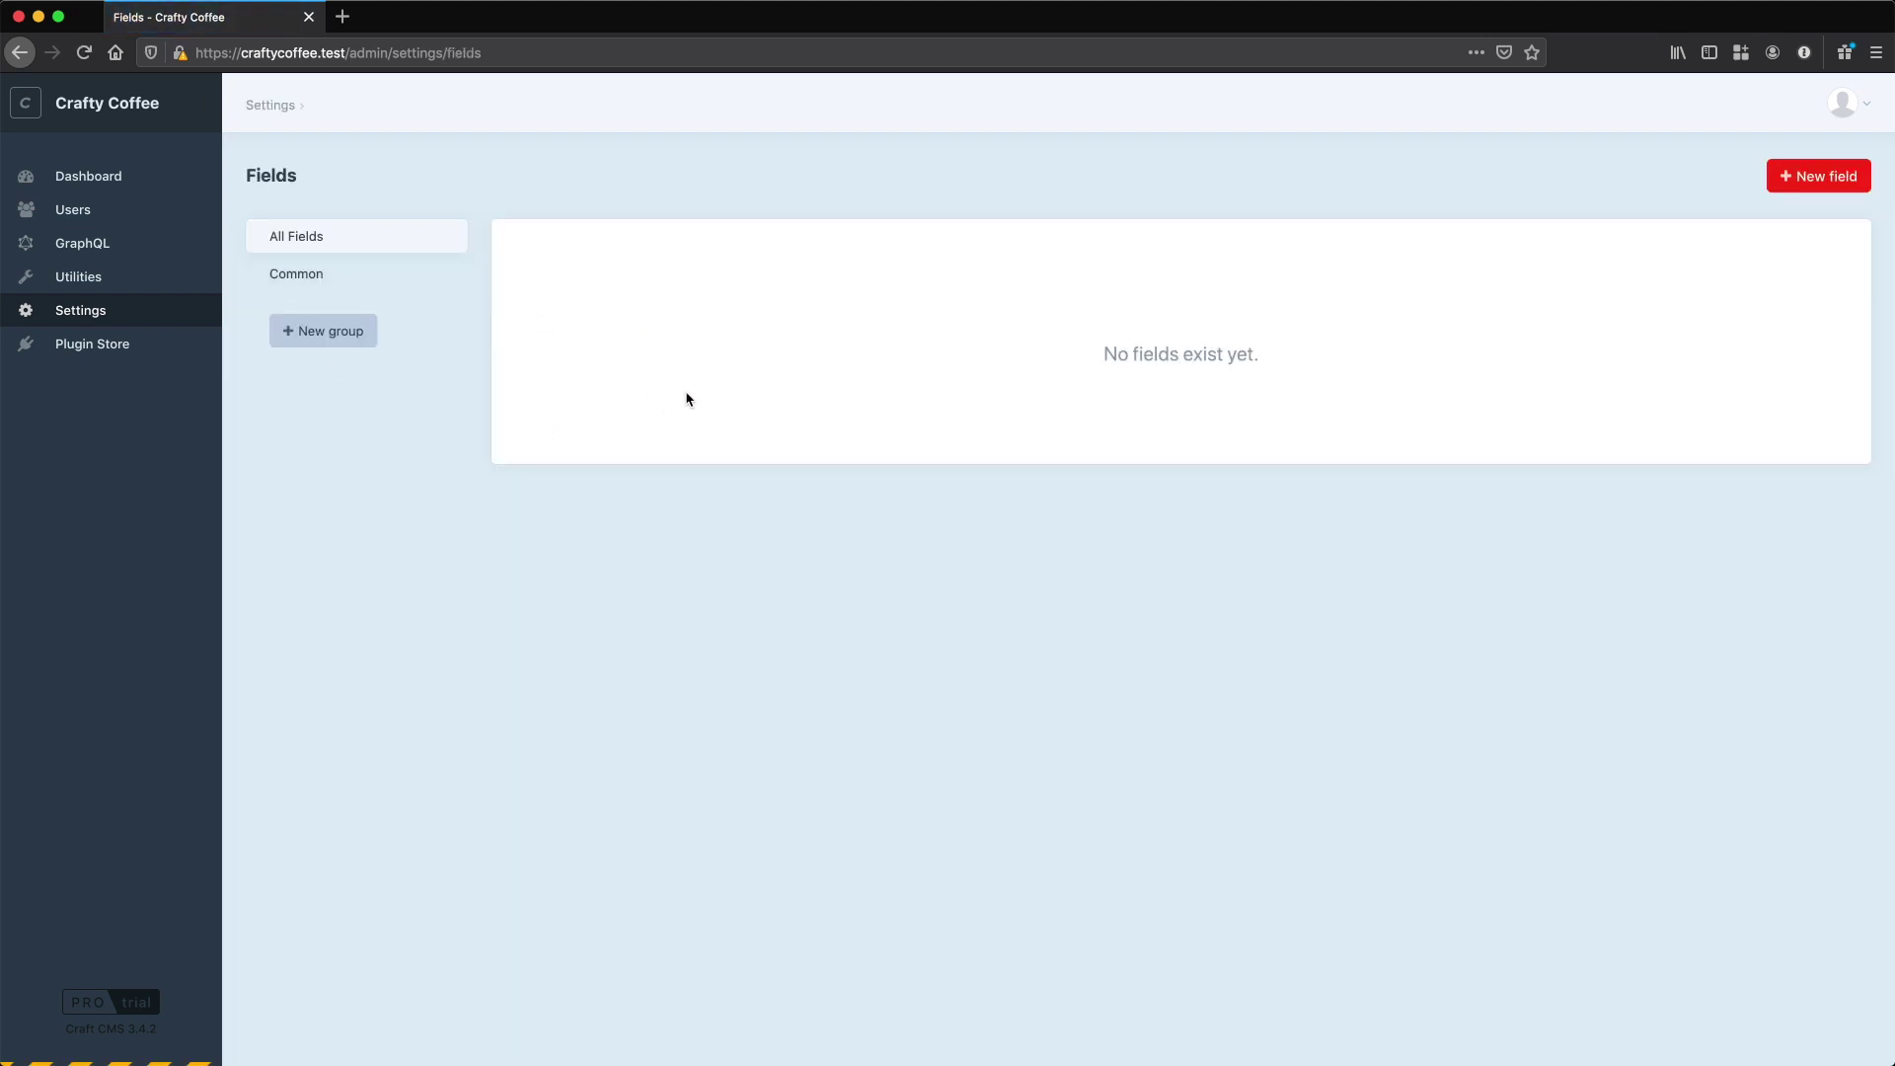
{"action": "left_click", "coordinate": [22, 52]}
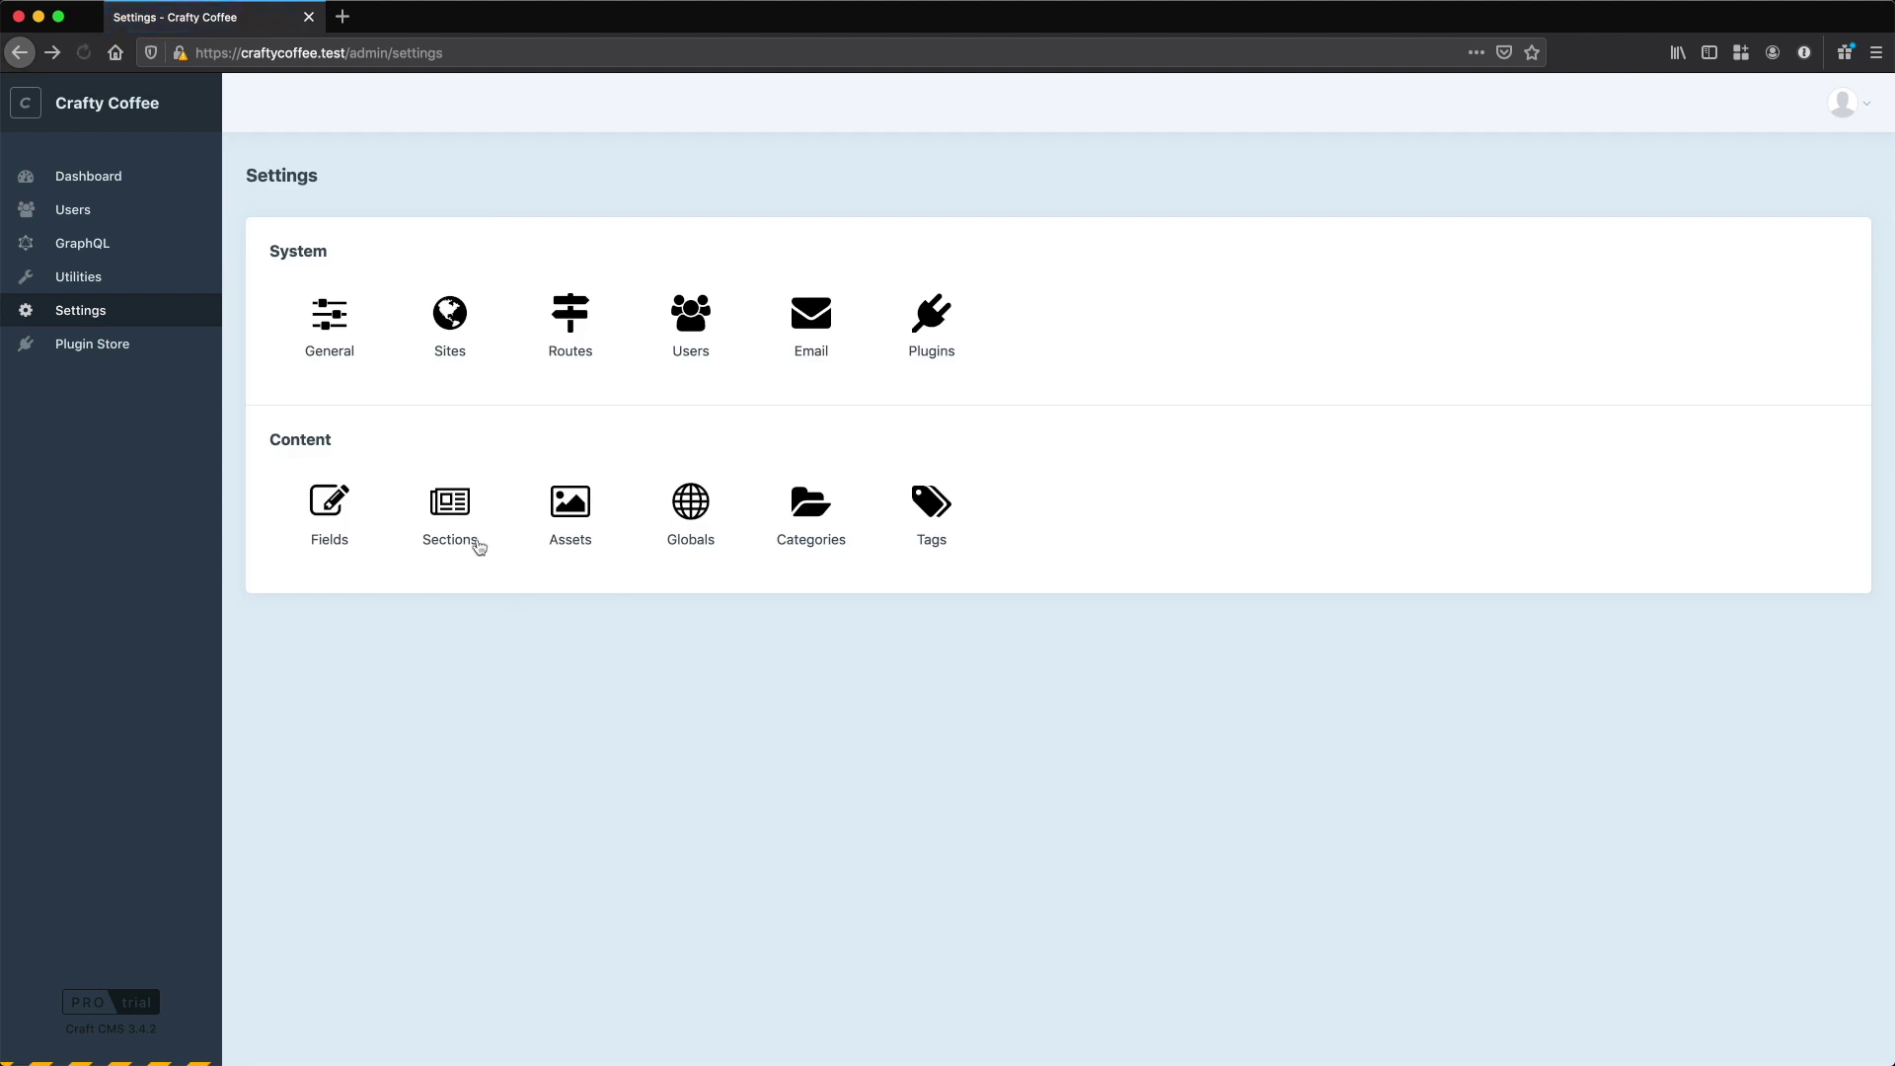
{"action": "left_click", "coordinate": [456, 504]}
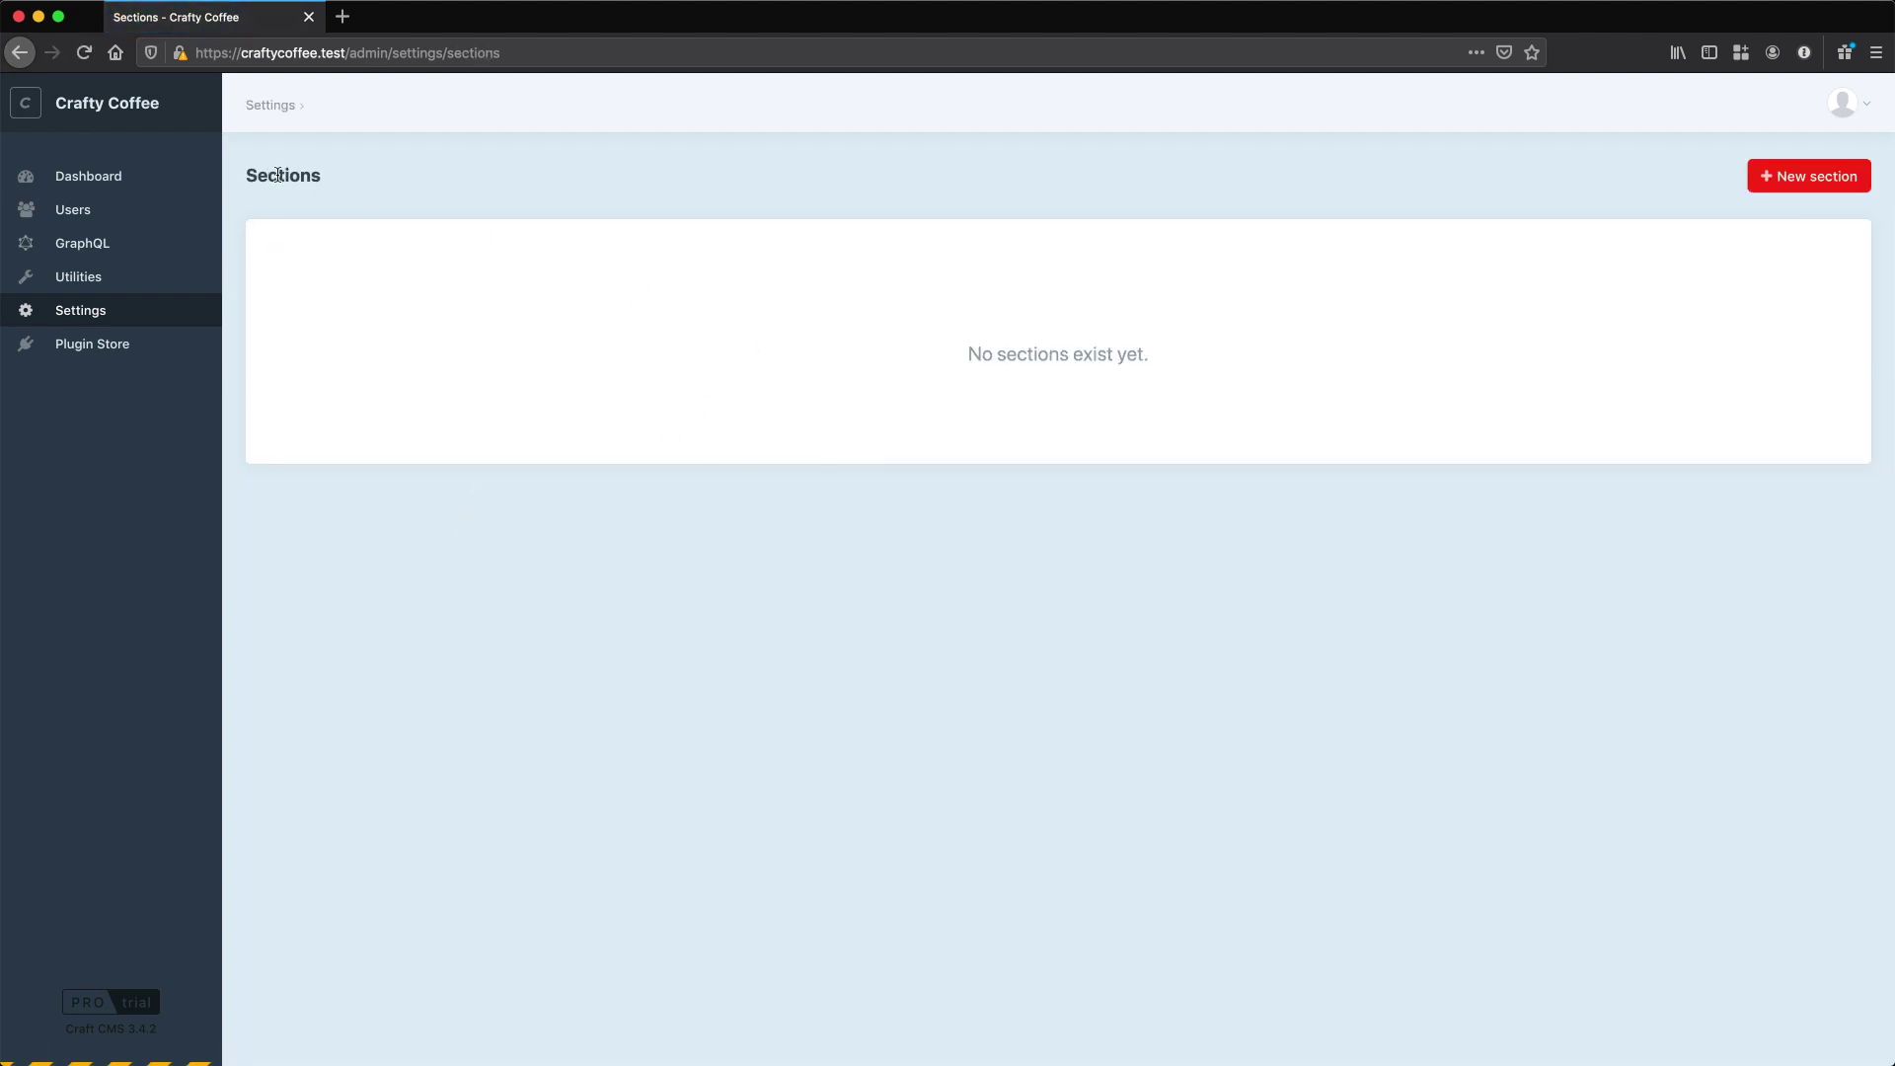
{"action": "left_click", "coordinate": [20, 52]}
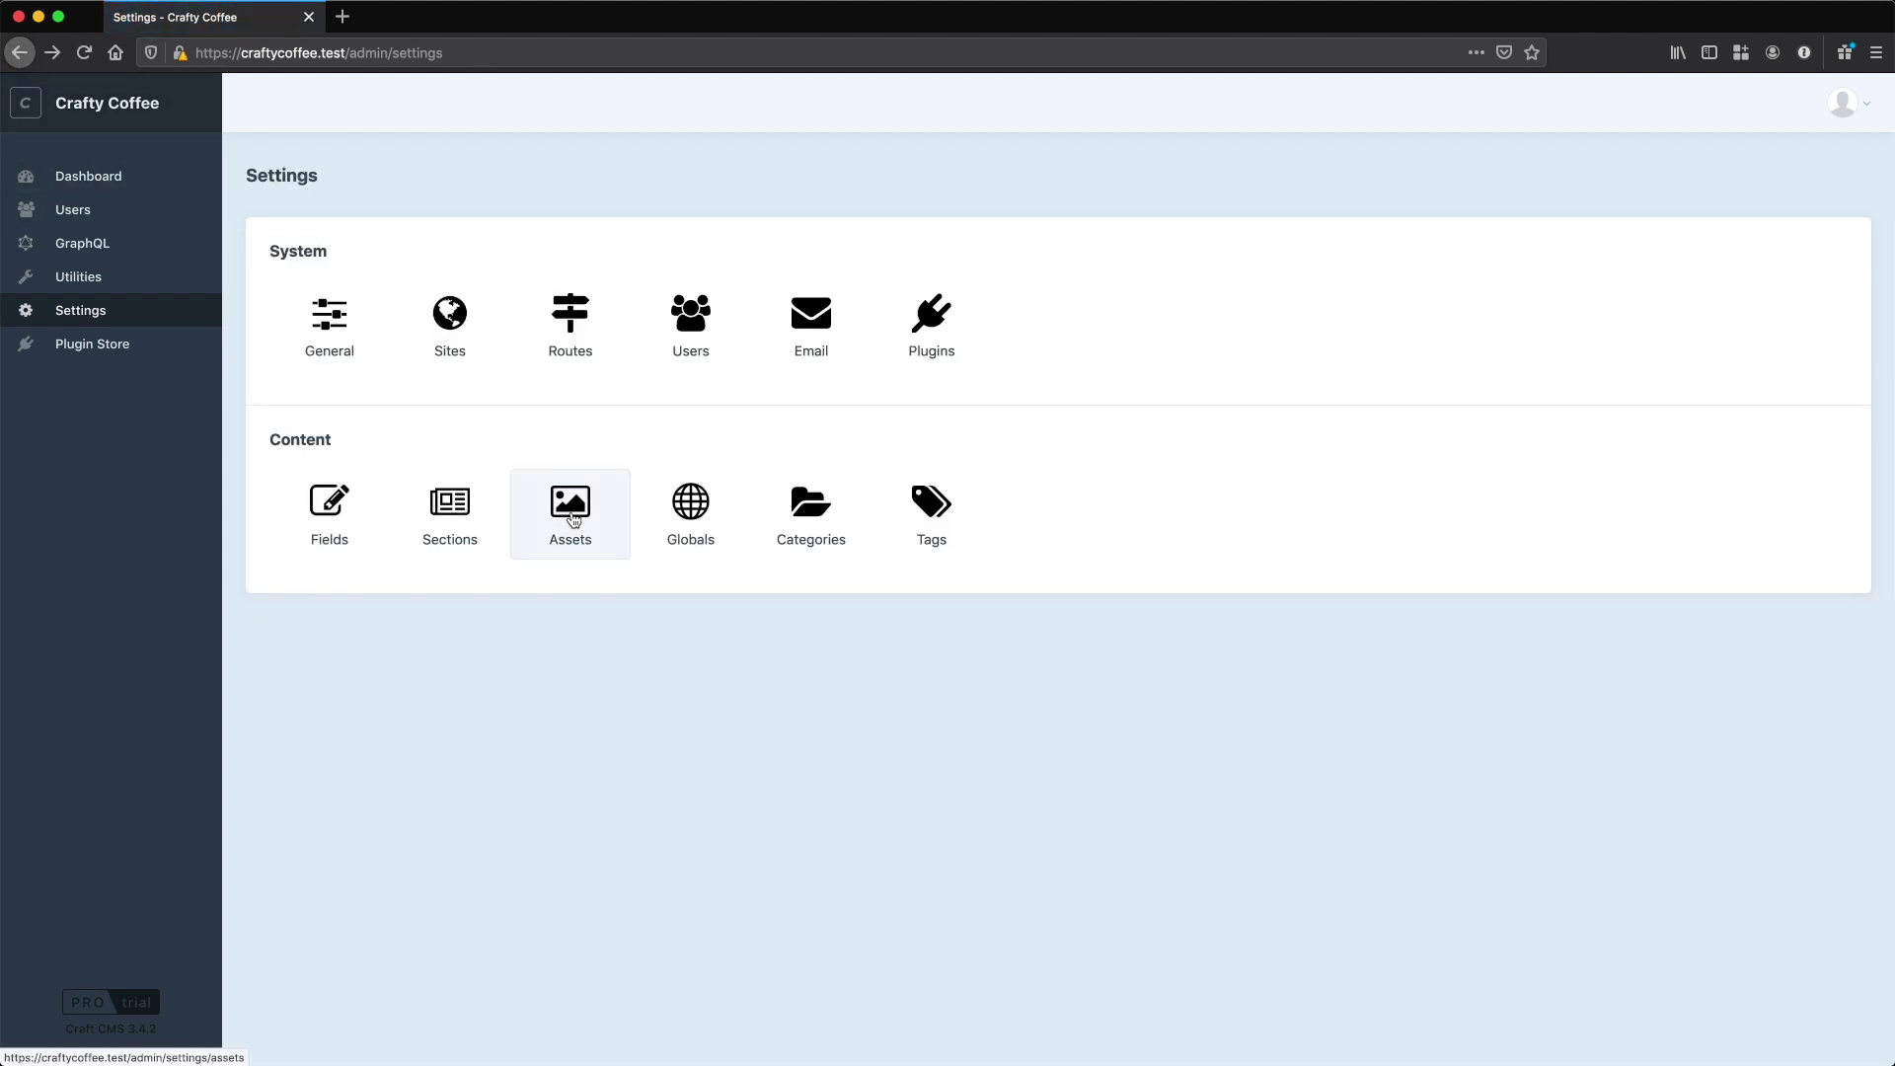
{"action": "left_click", "coordinate": [573, 519]}
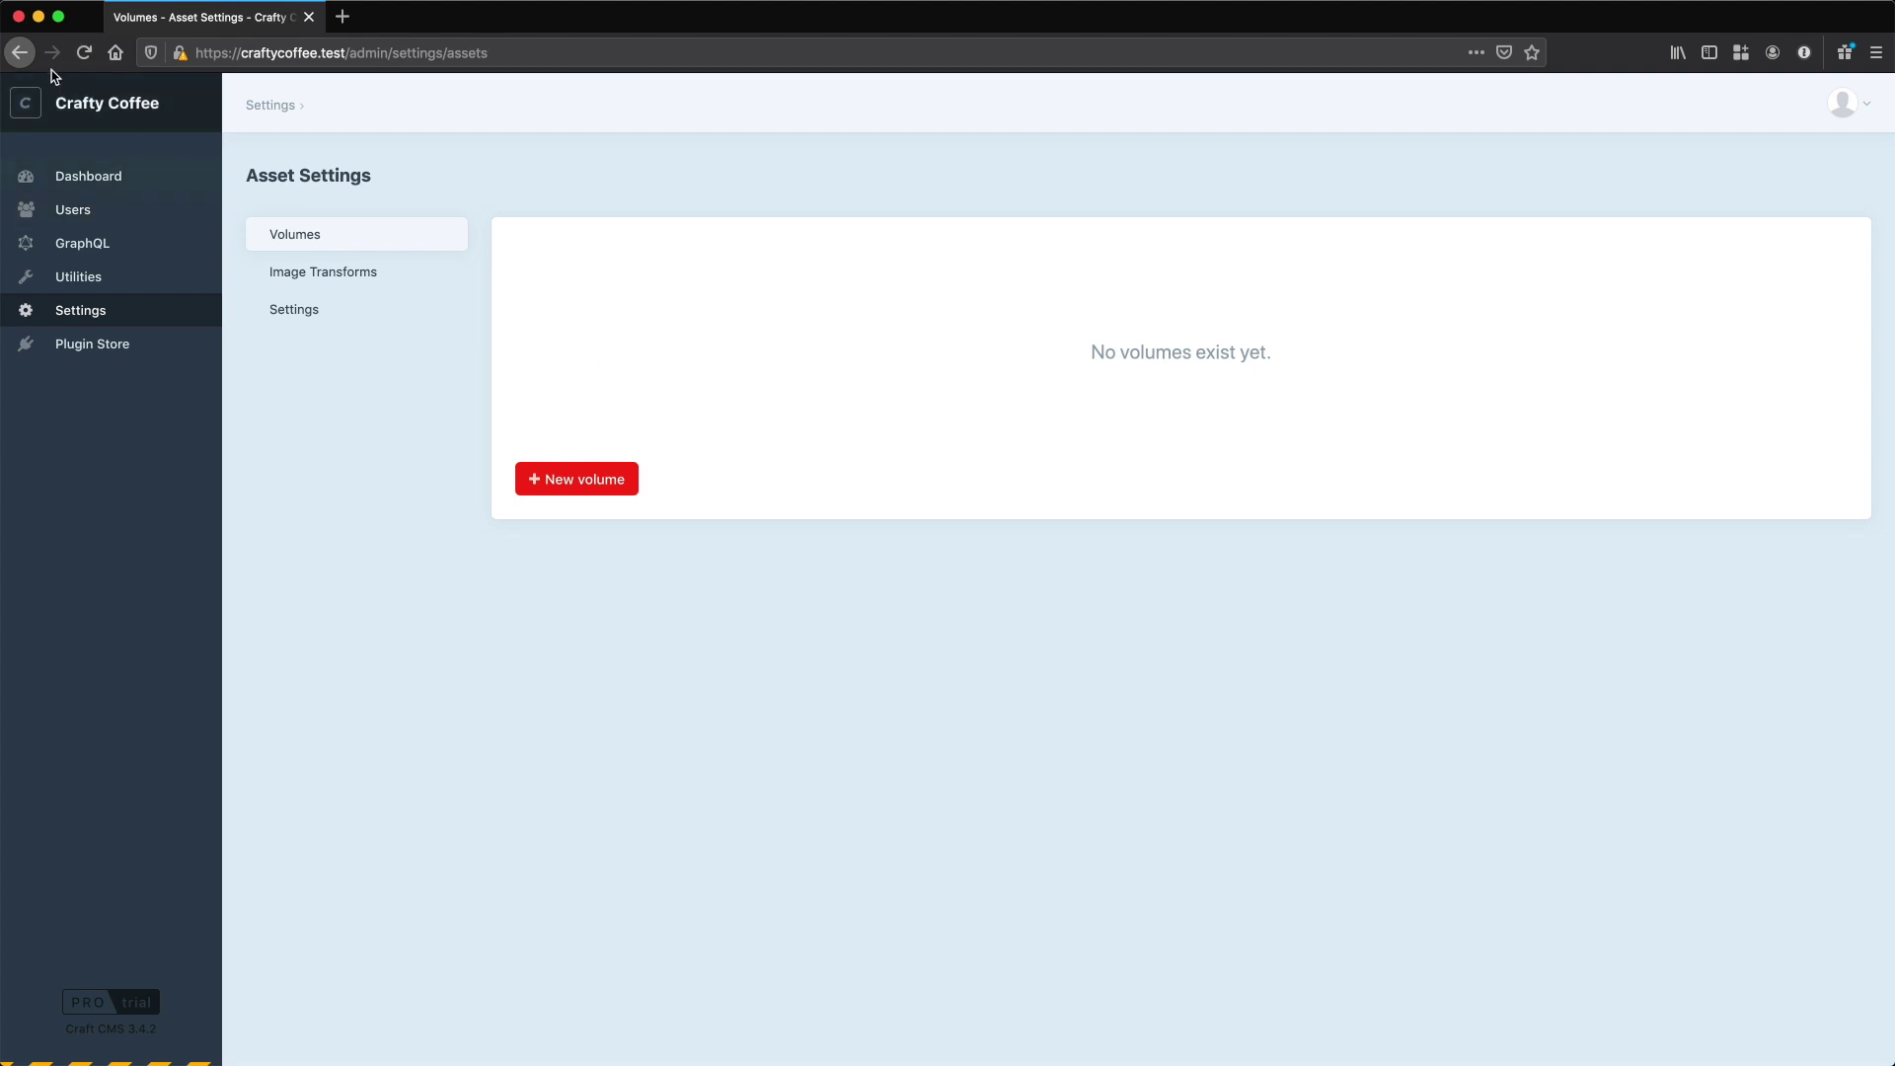
{"action": "left_click", "coordinate": [20, 53]}
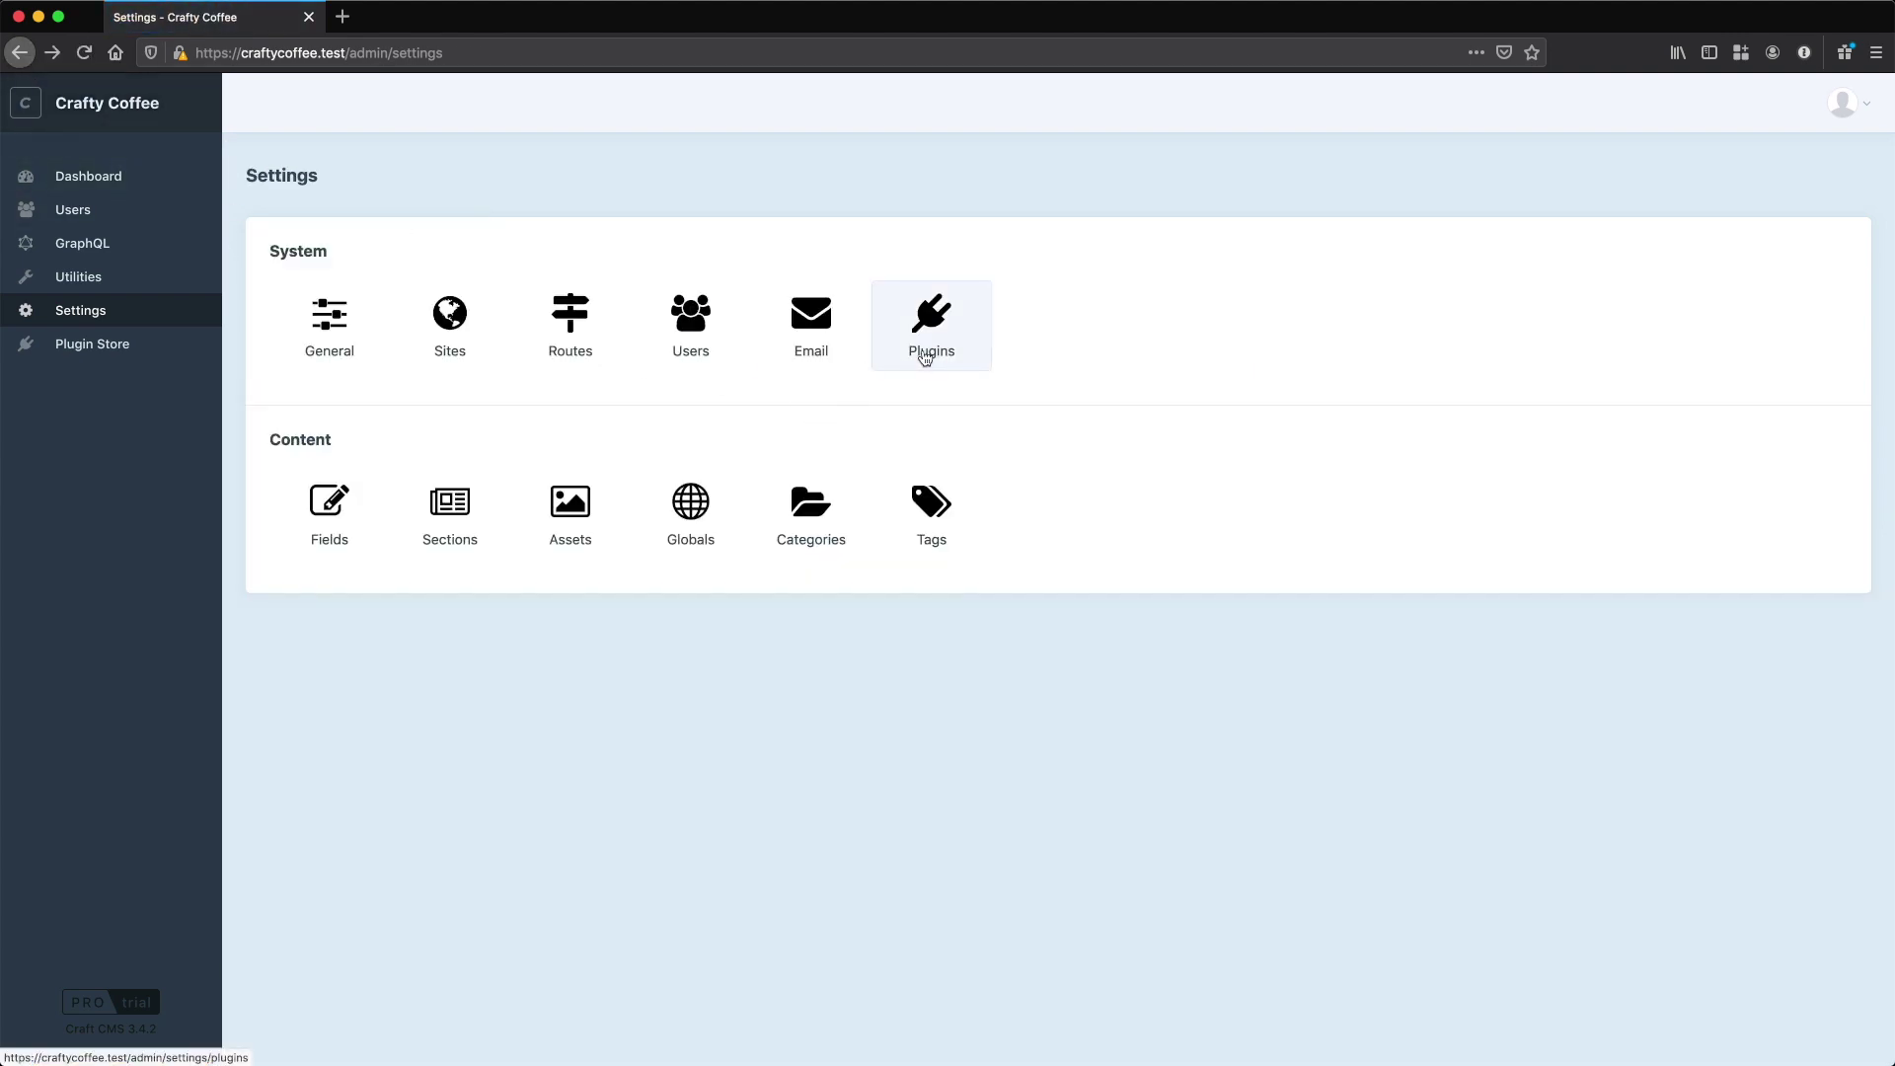
Set the system time zone in General Settings to UTC-6 (CST) – America/Chicago
{"action": "left_click", "coordinate": [330, 318]}
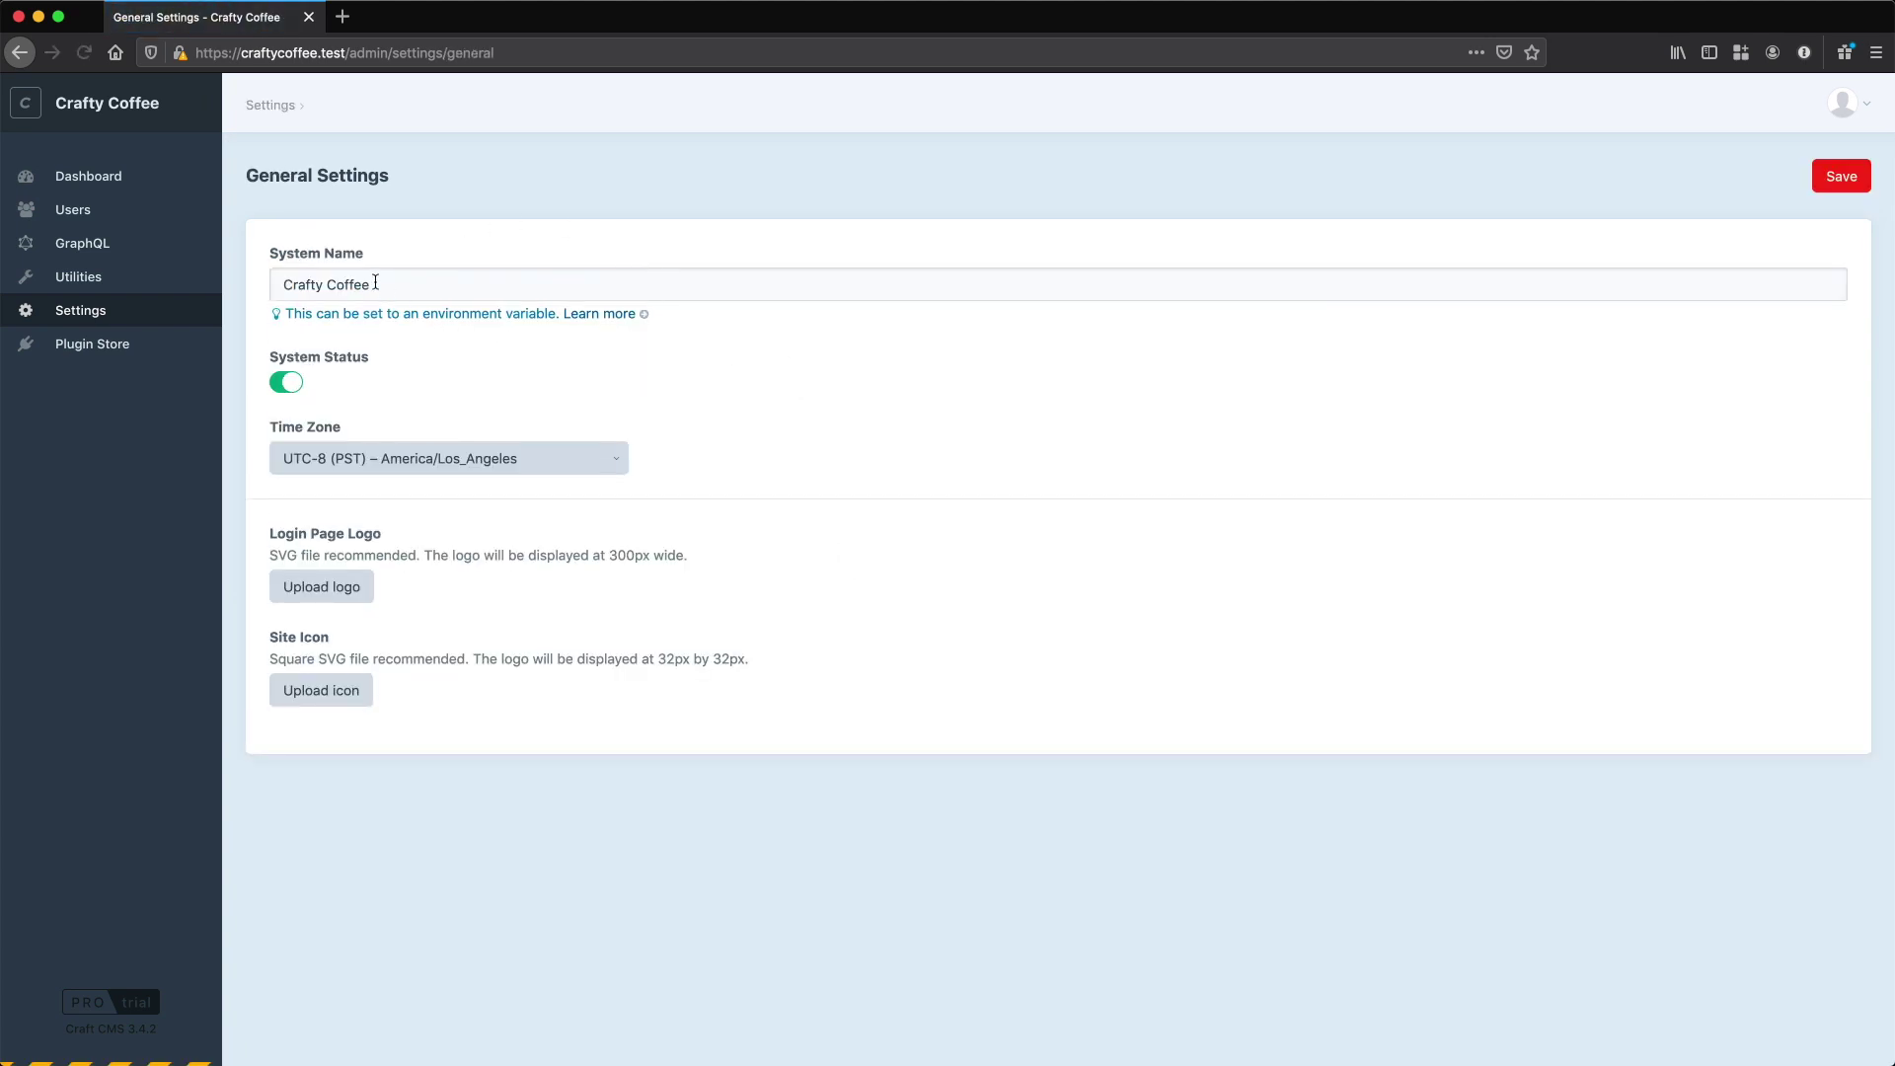
{"action": "left_click", "coordinate": [375, 283]}
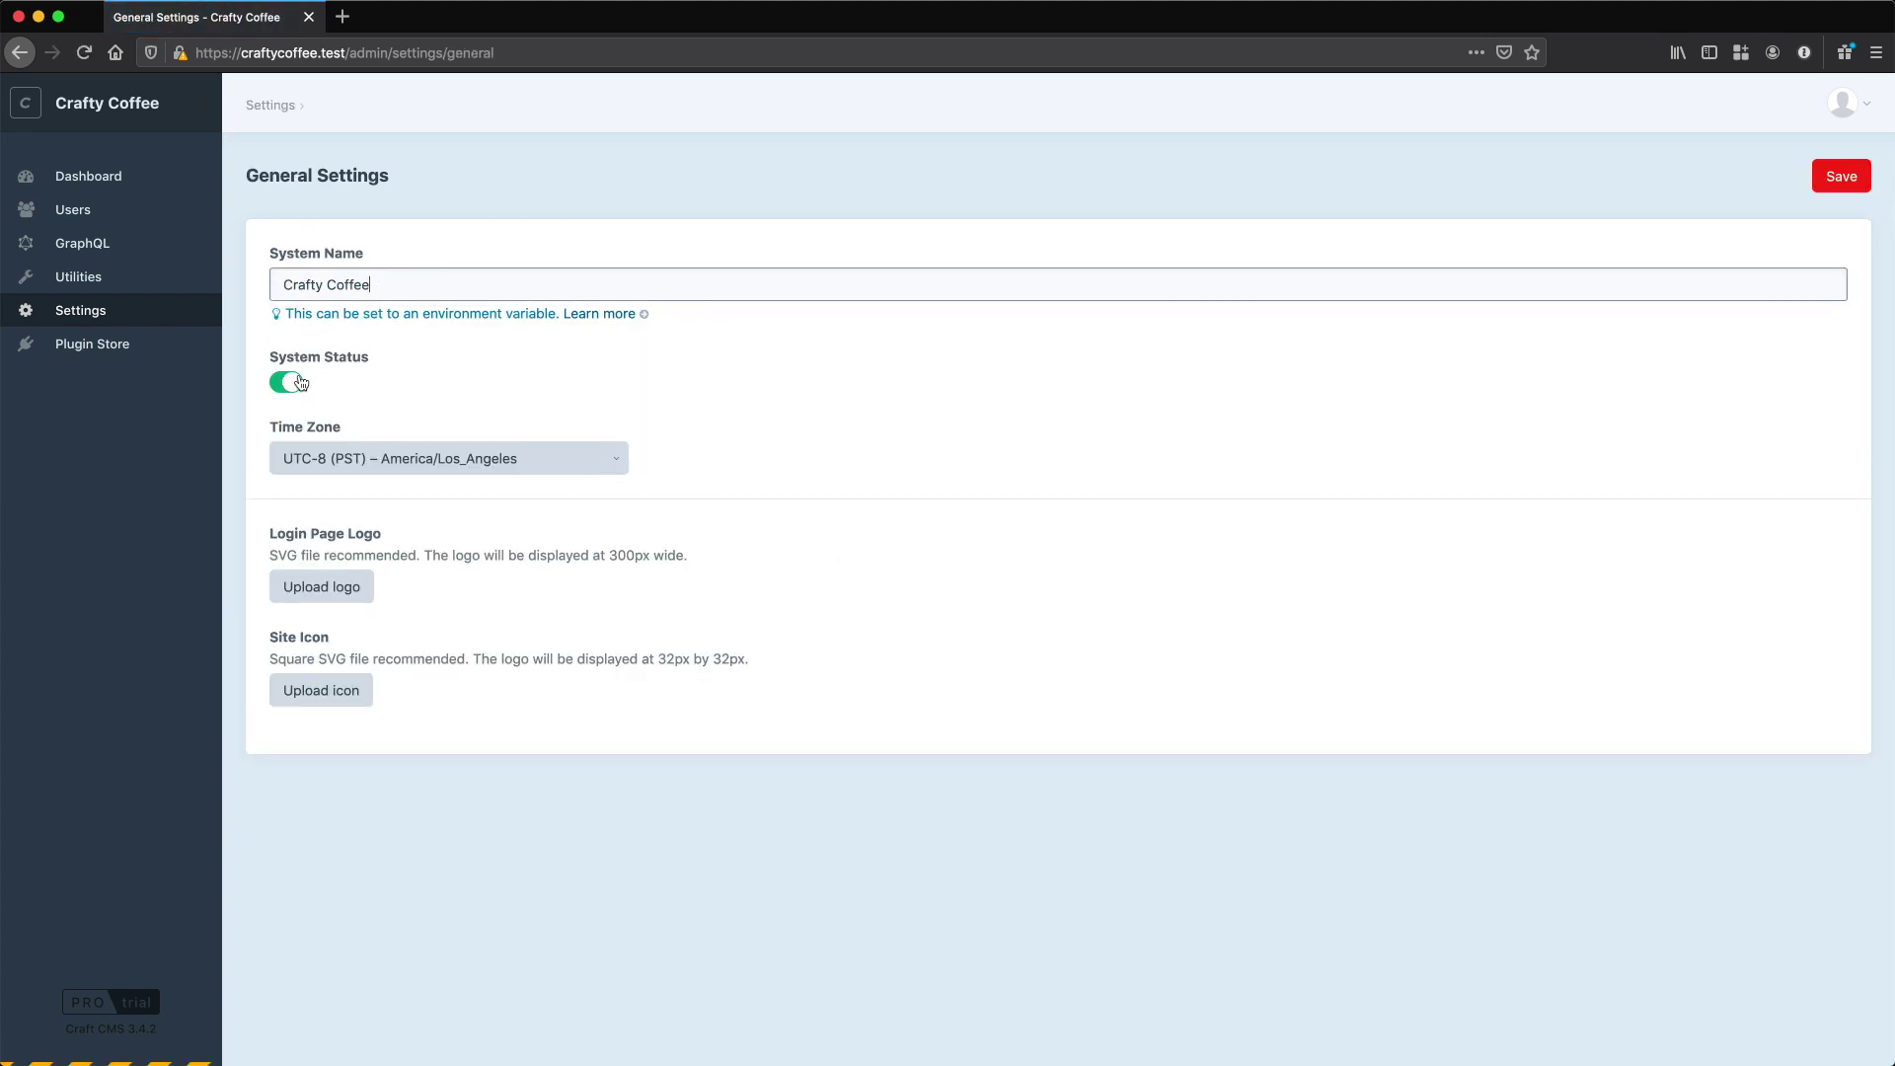
{"action": "left_click", "coordinate": [366, 460]}
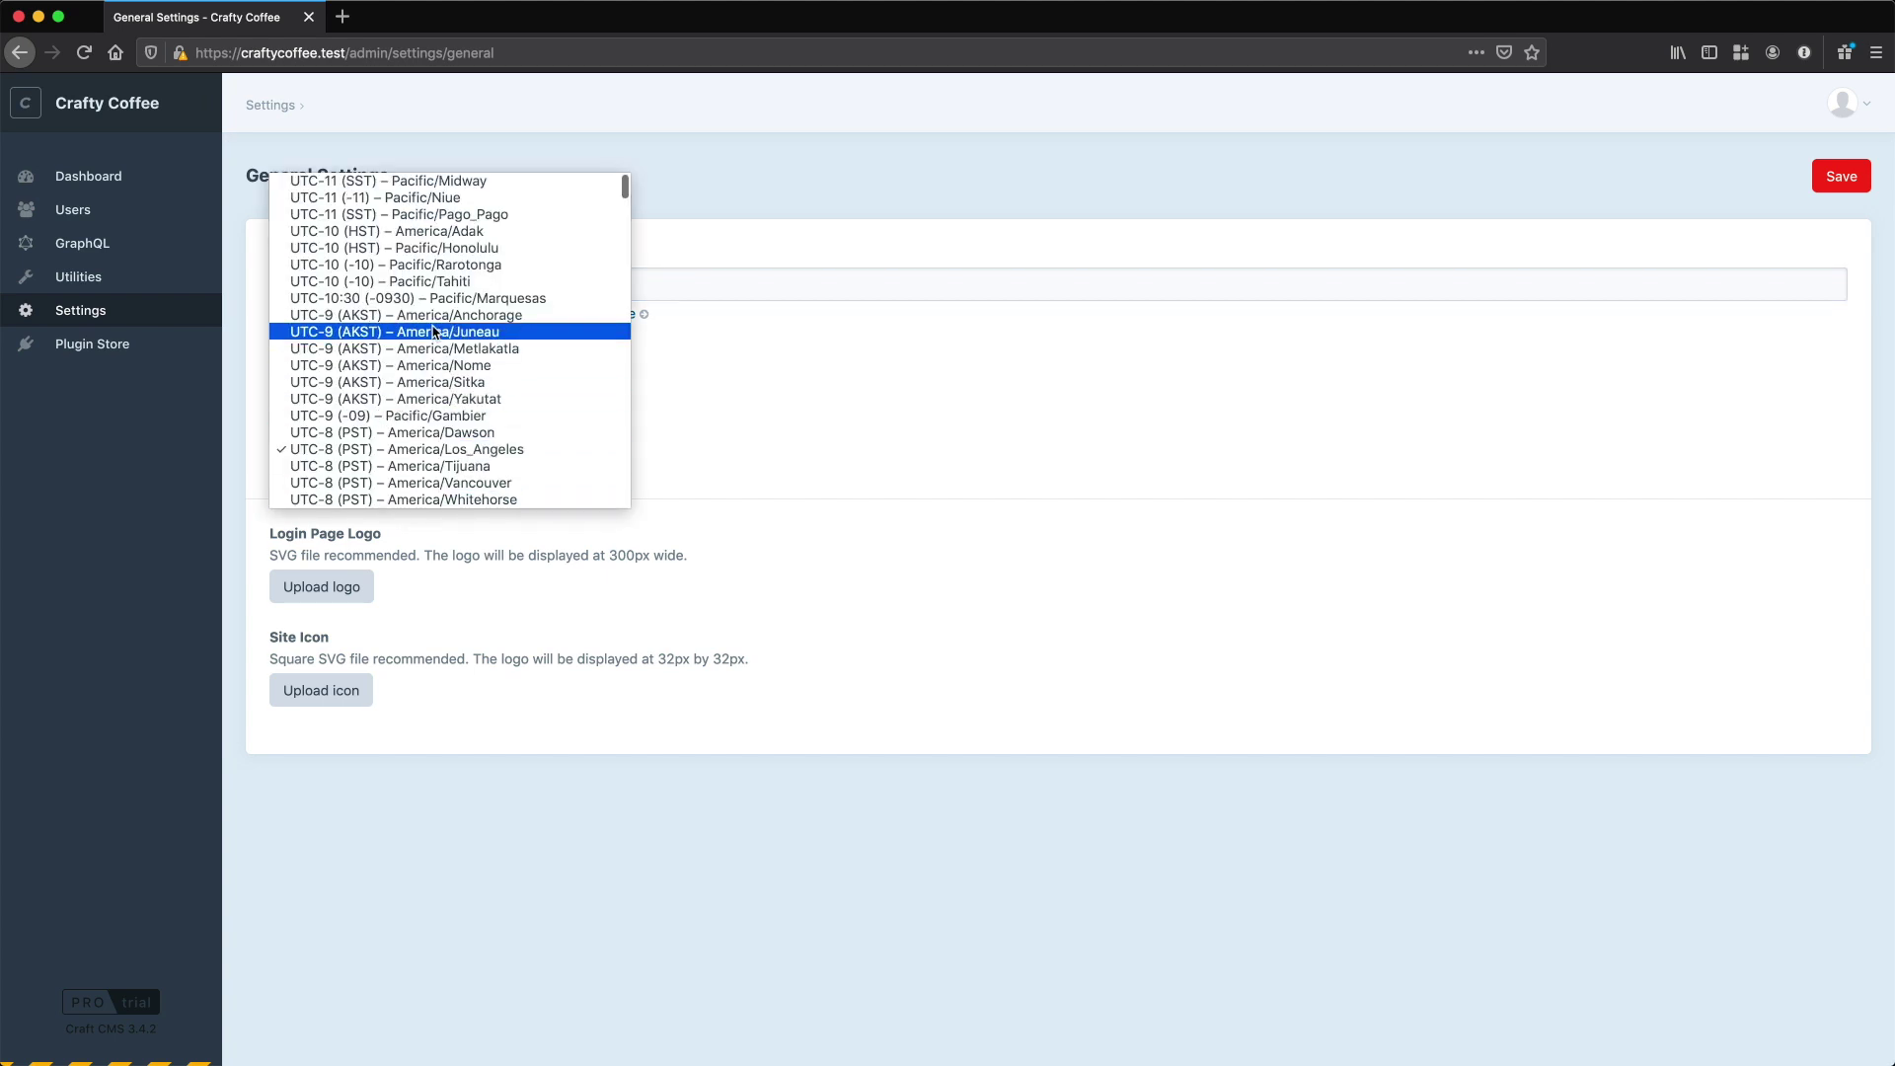
{"action": "scroll", "coordinate": [469, 419], "scroll_direction": "down", "scroll_amount": 5}
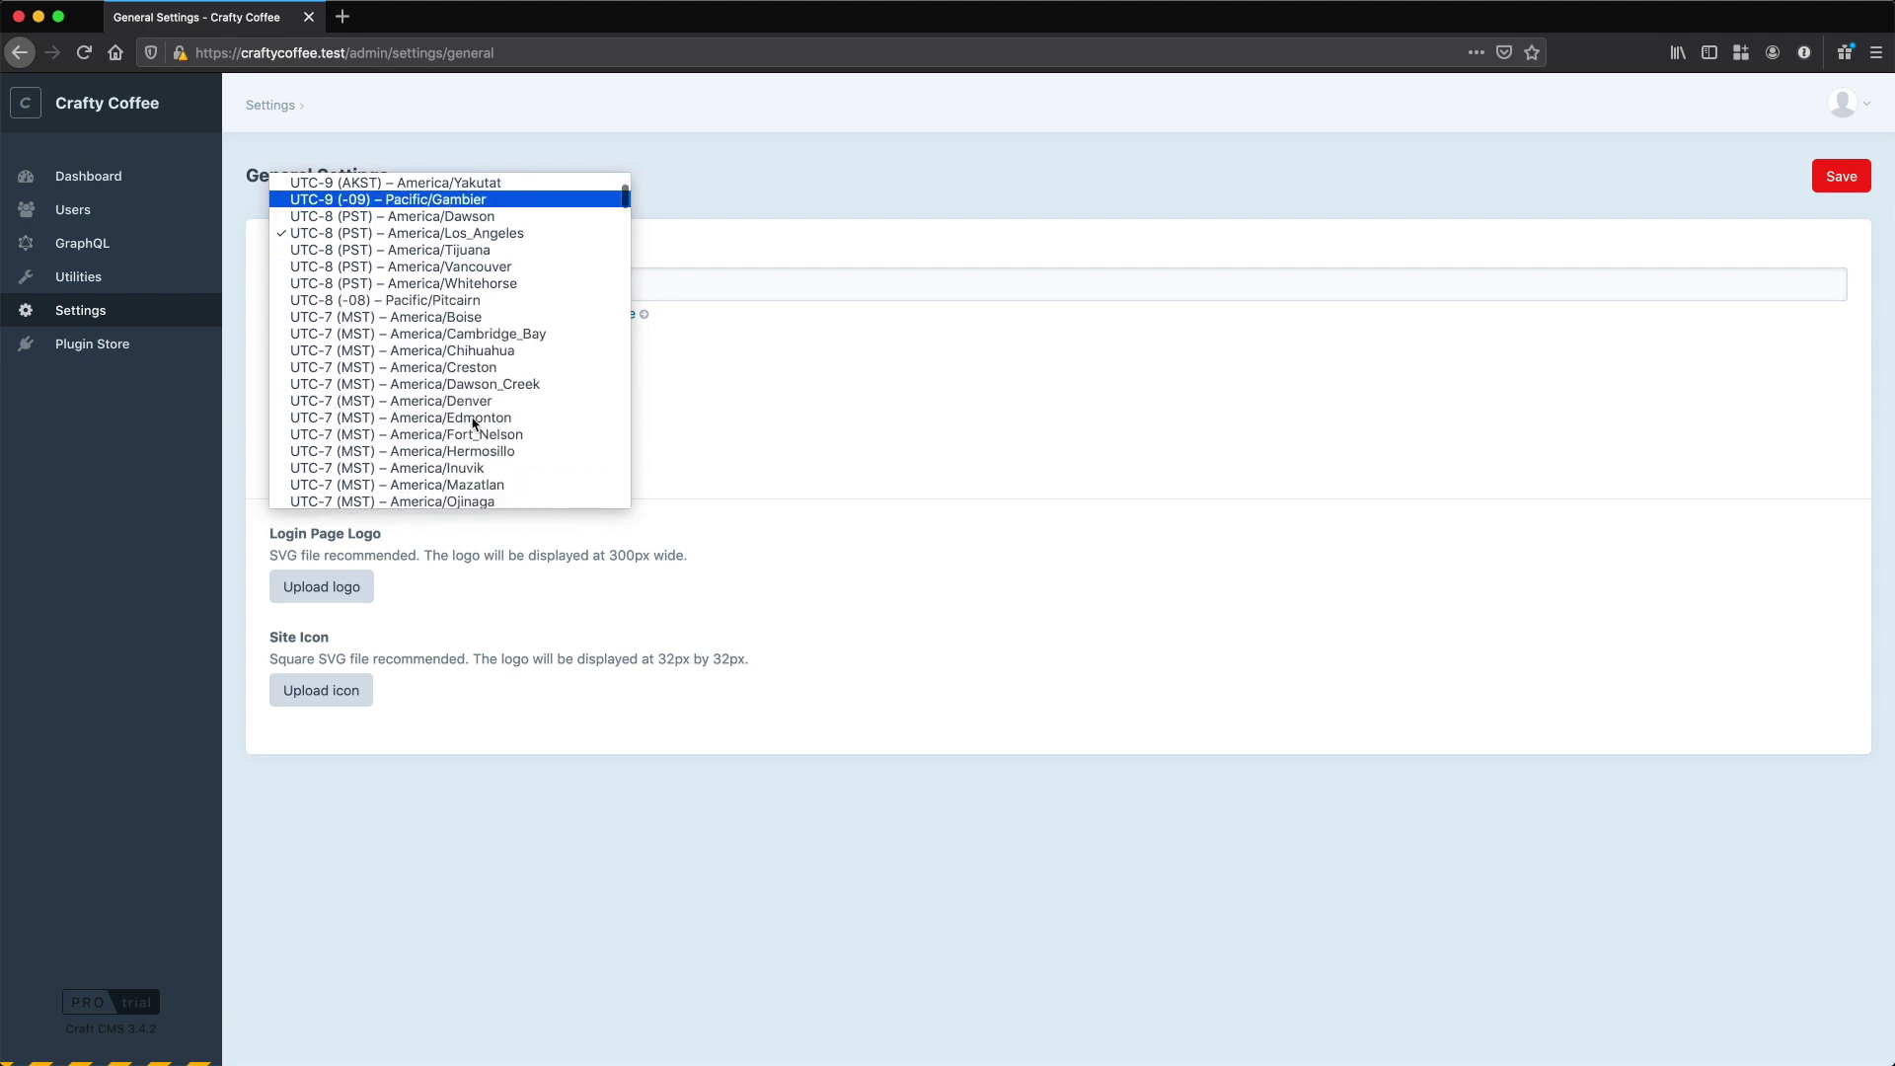
{"action": "scroll", "coordinate": [473, 423], "scroll_direction": "down", "scroll_amount": 2}
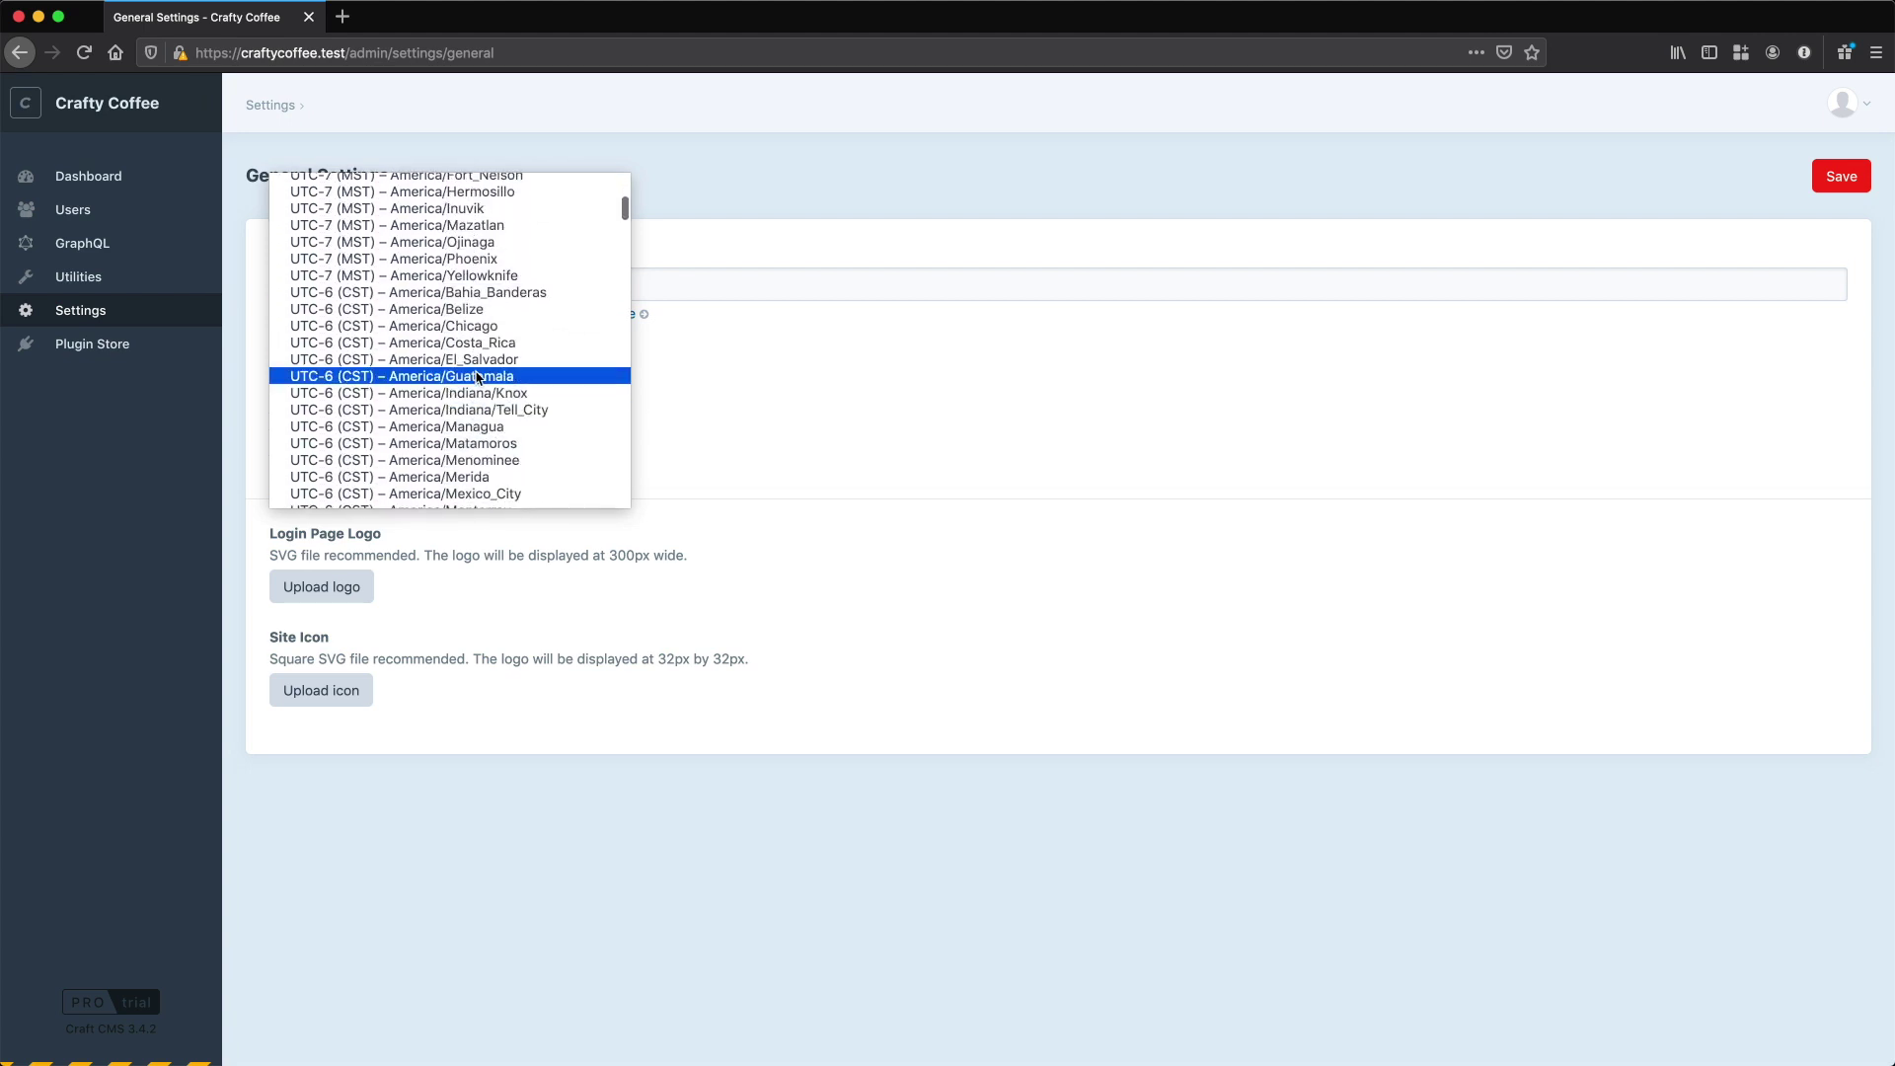
{"action": "left_click", "coordinate": [482, 326]}
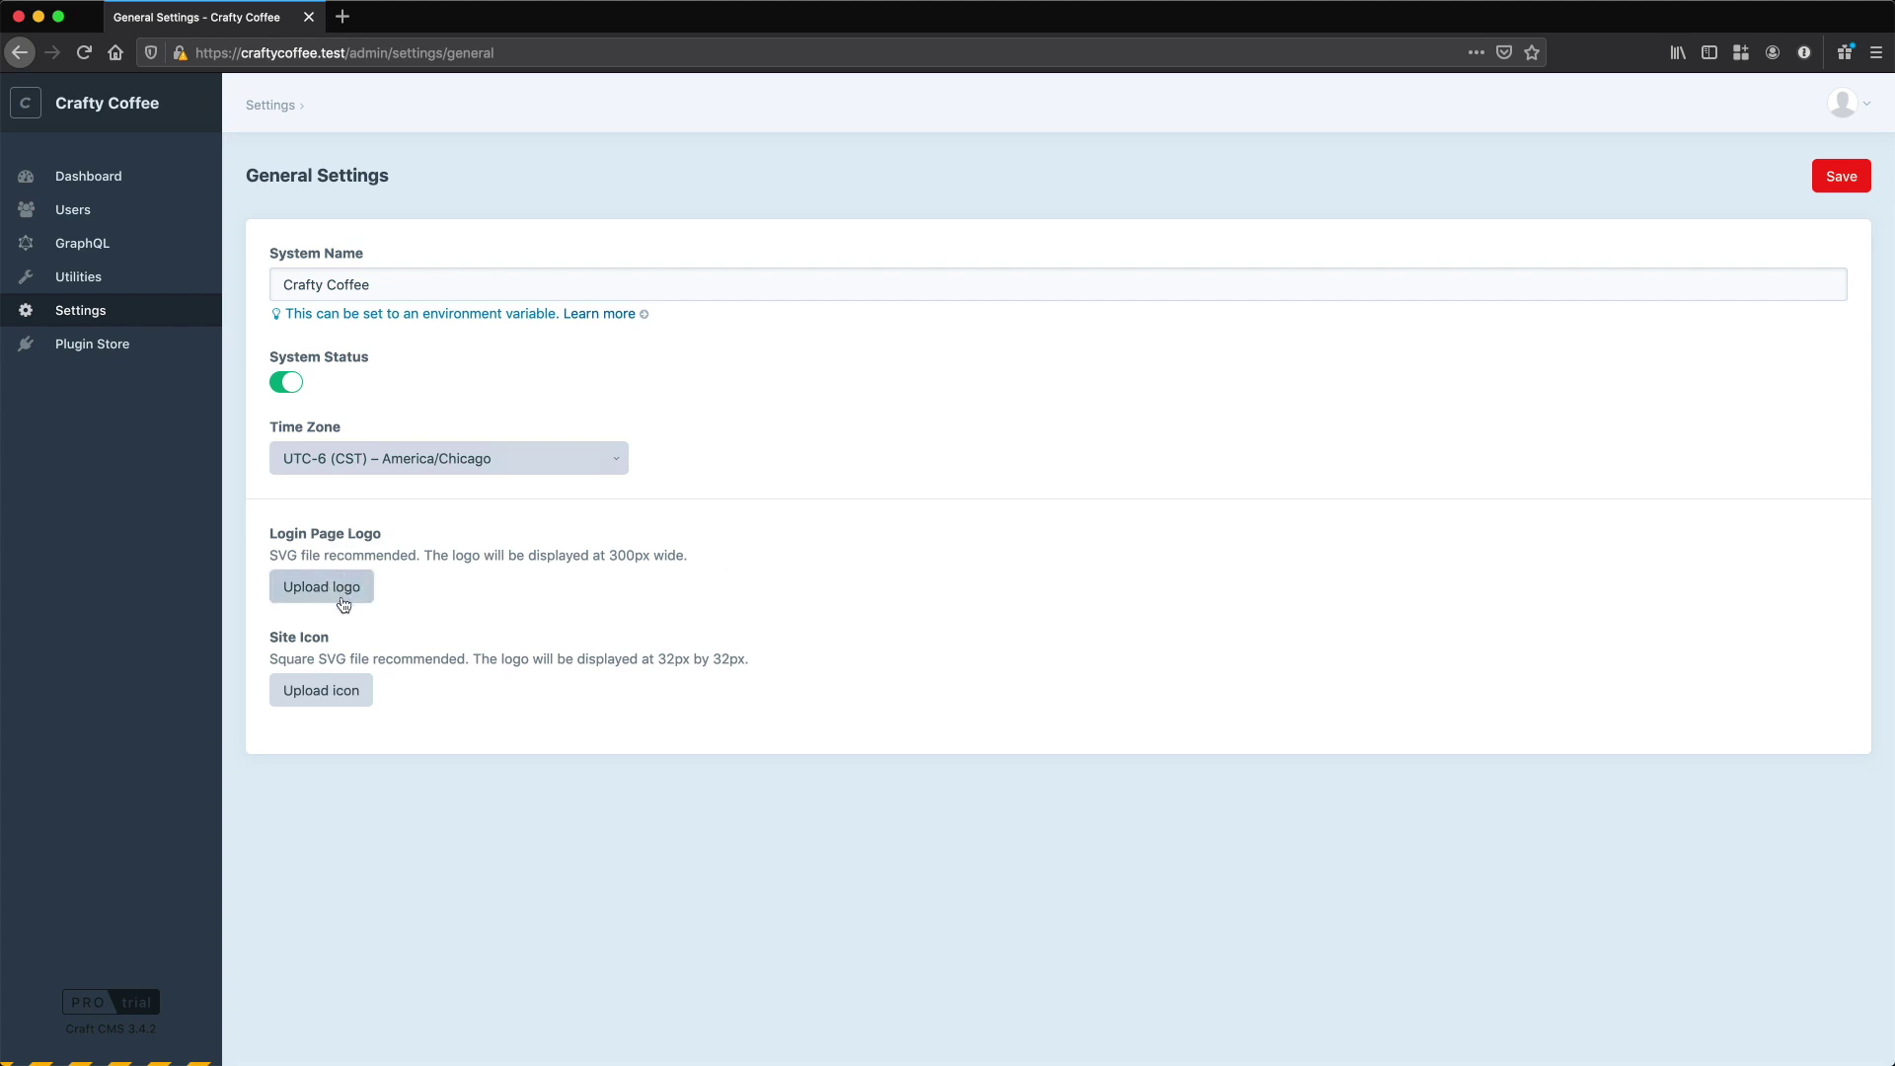
View the file chooser for the Site Icon upload, cancel it, and save the general settings
{"action": "left_click", "coordinate": [339, 697]}
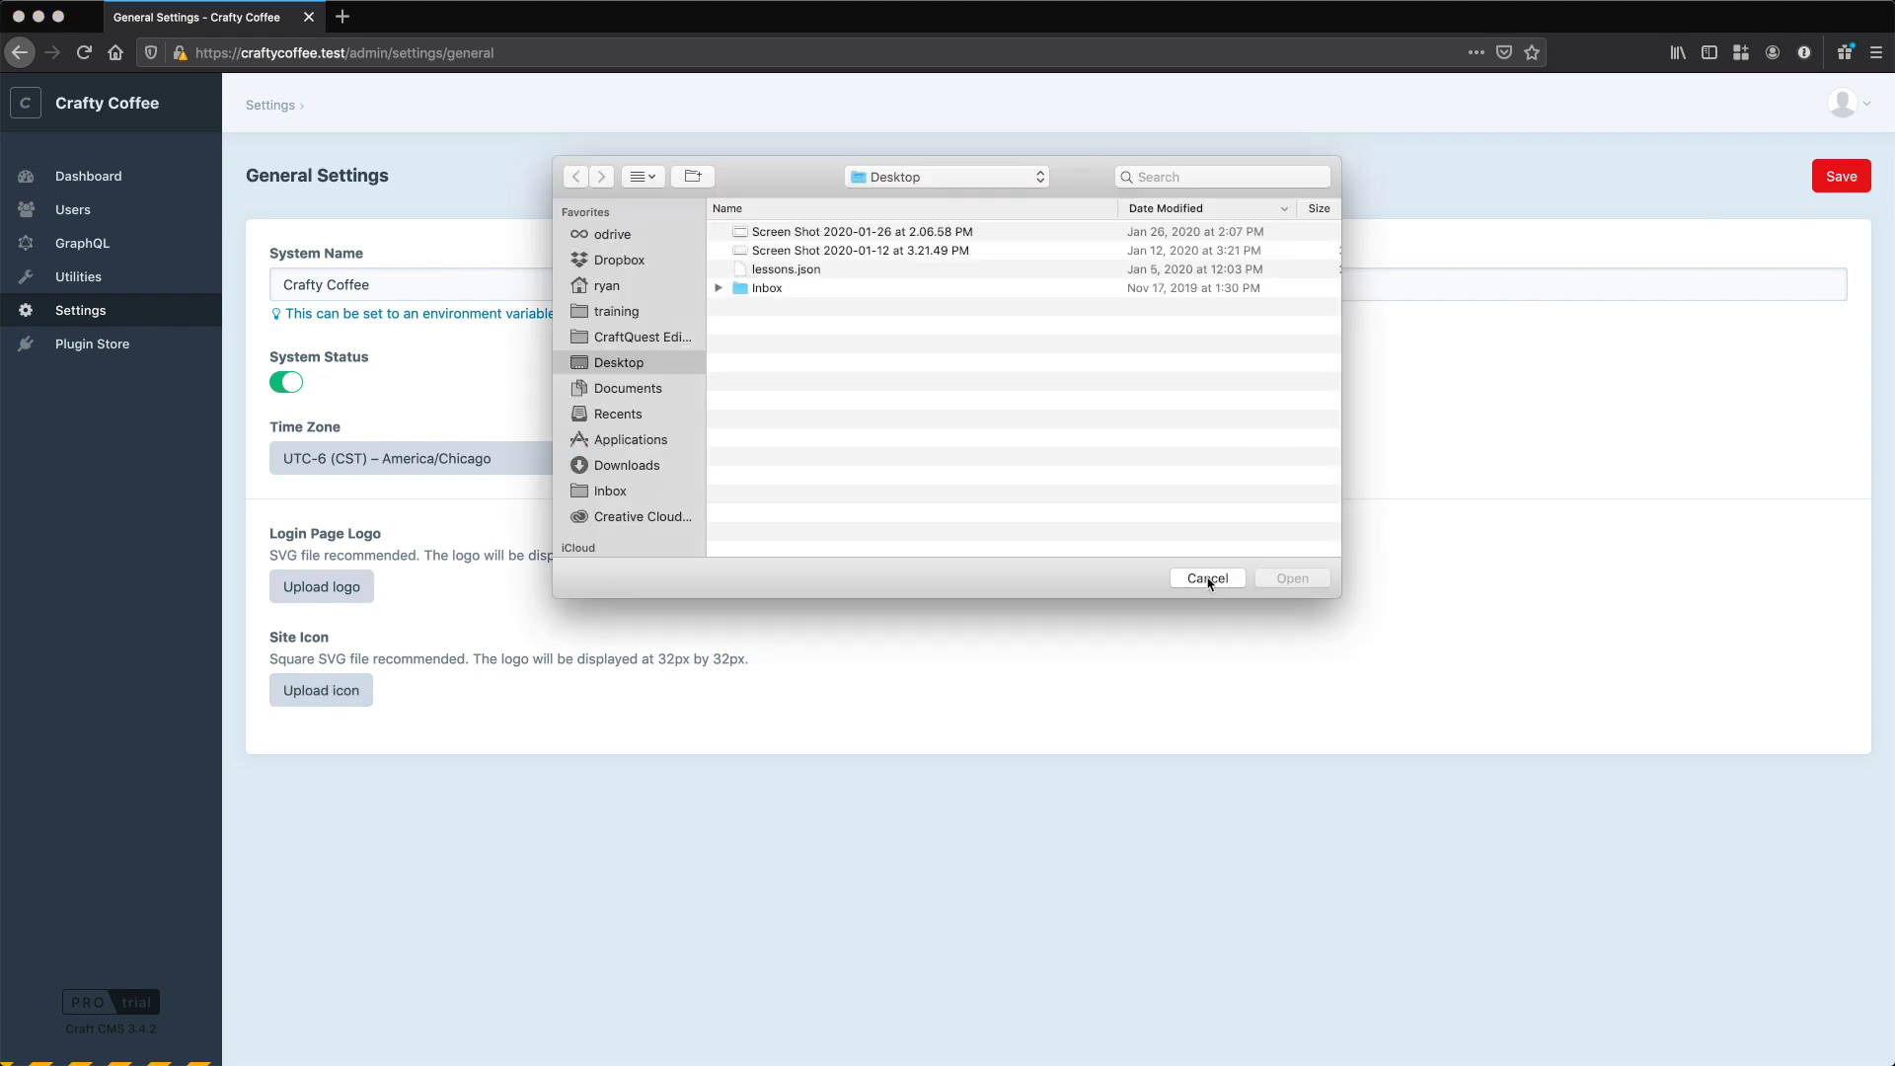
{"action": "left_click", "coordinate": [1209, 580]}
{"action": "left_click", "coordinate": [1842, 176]}
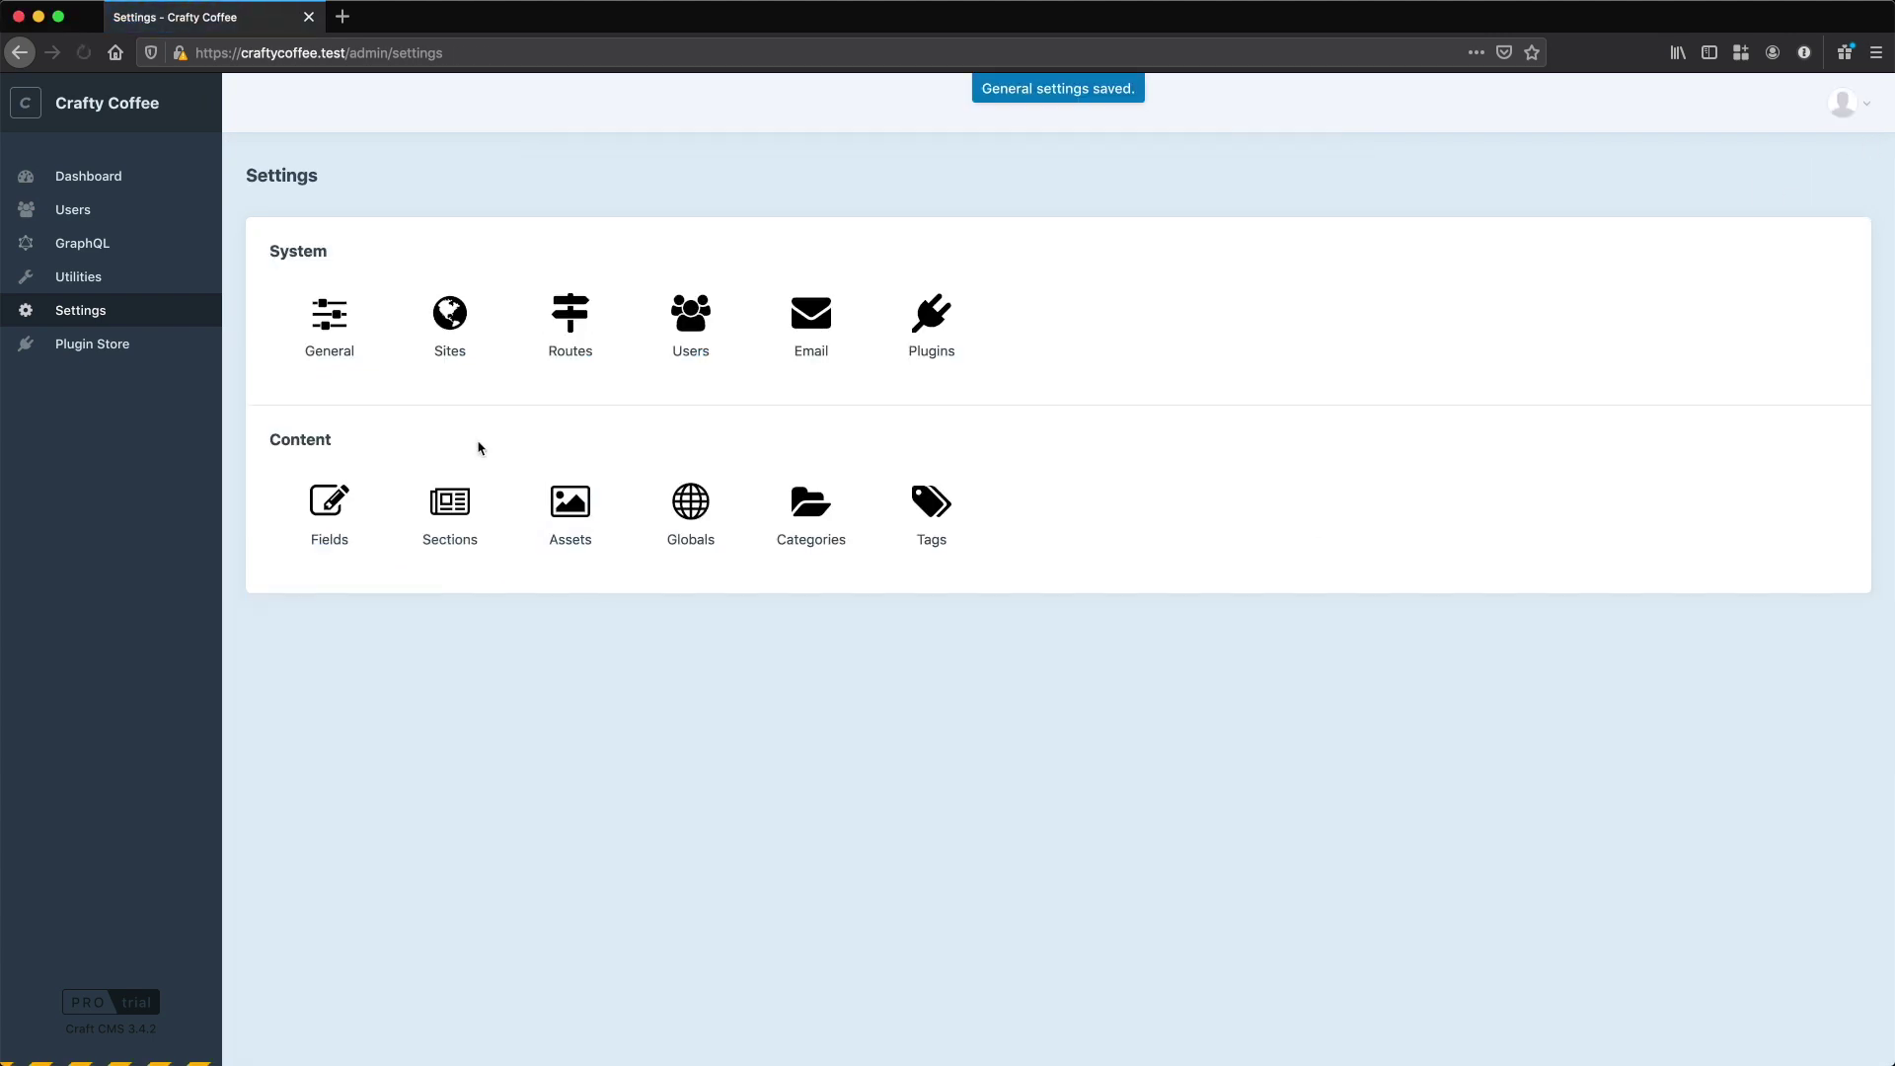
Look at the Plugin Store's plugin listings and return to the Dashboard
{"action": "left_click", "coordinate": [126, 356]}
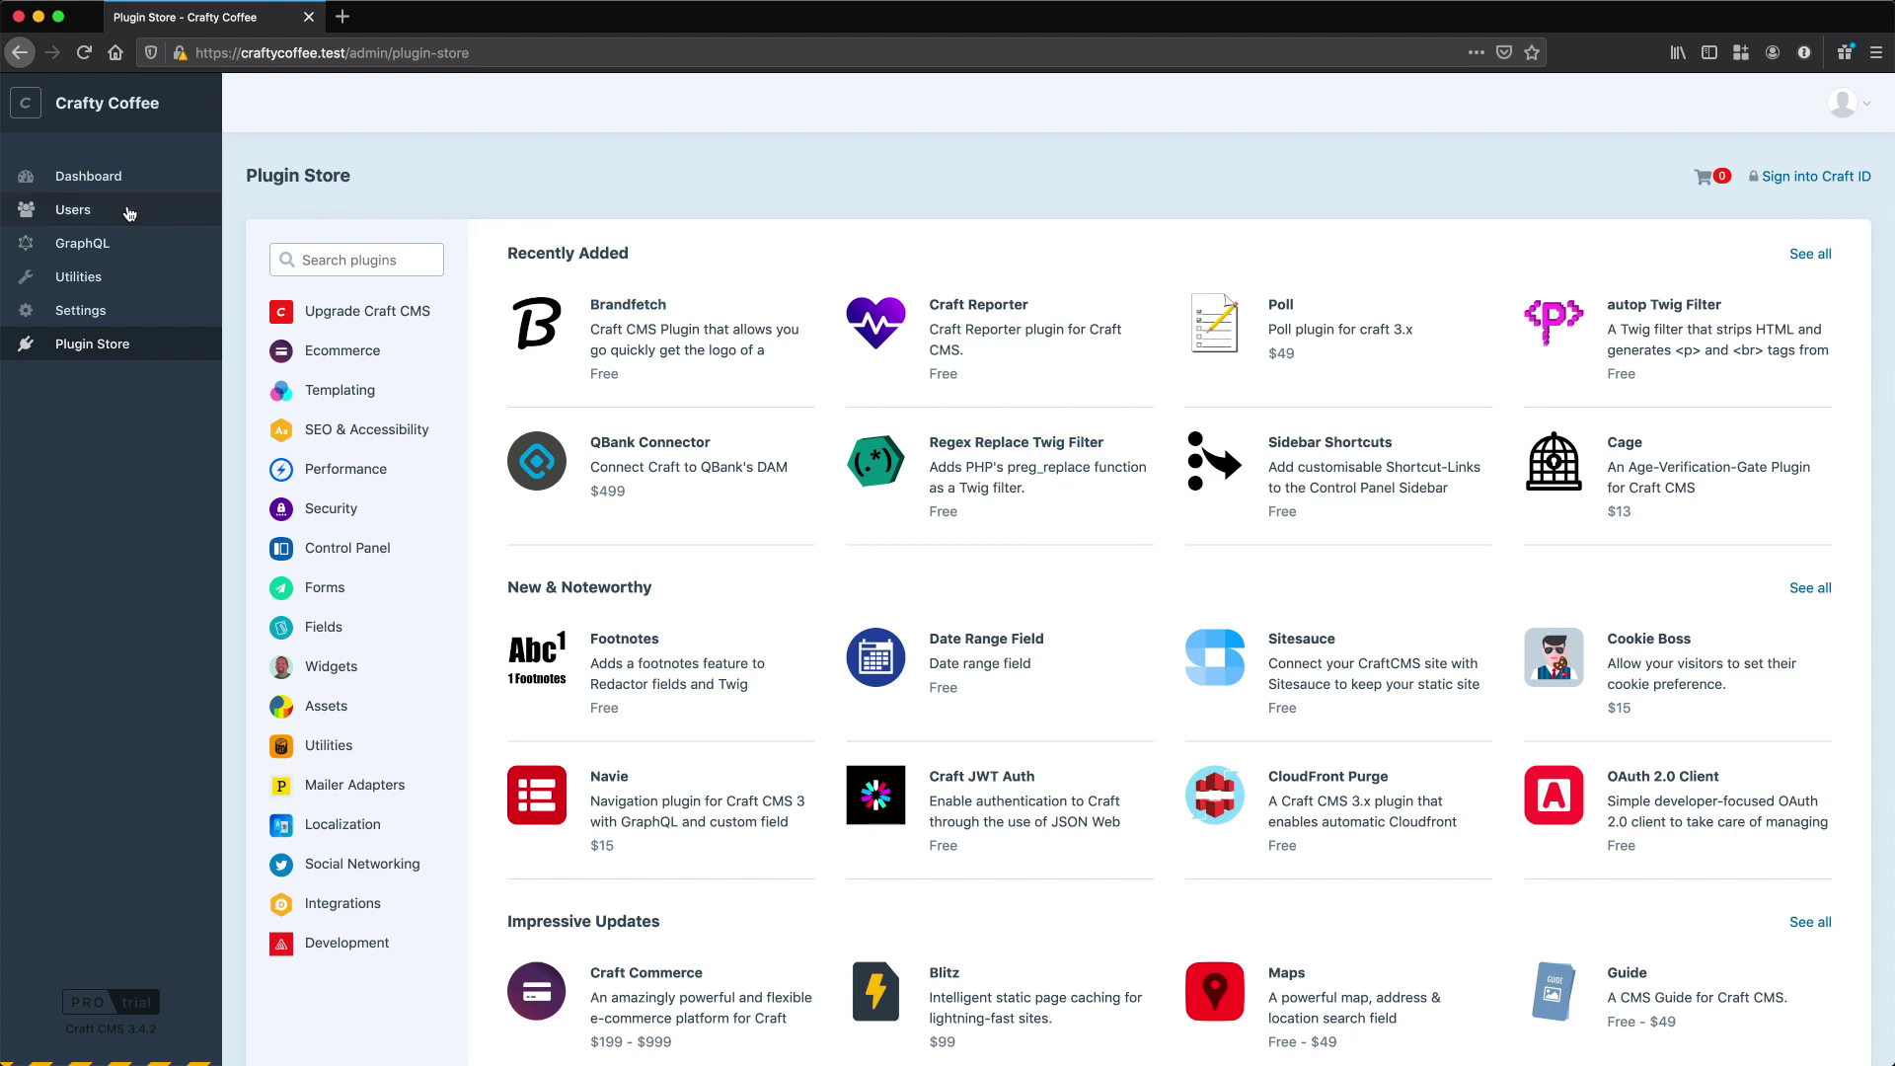
{"action": "left_click", "coordinate": [89, 168]}
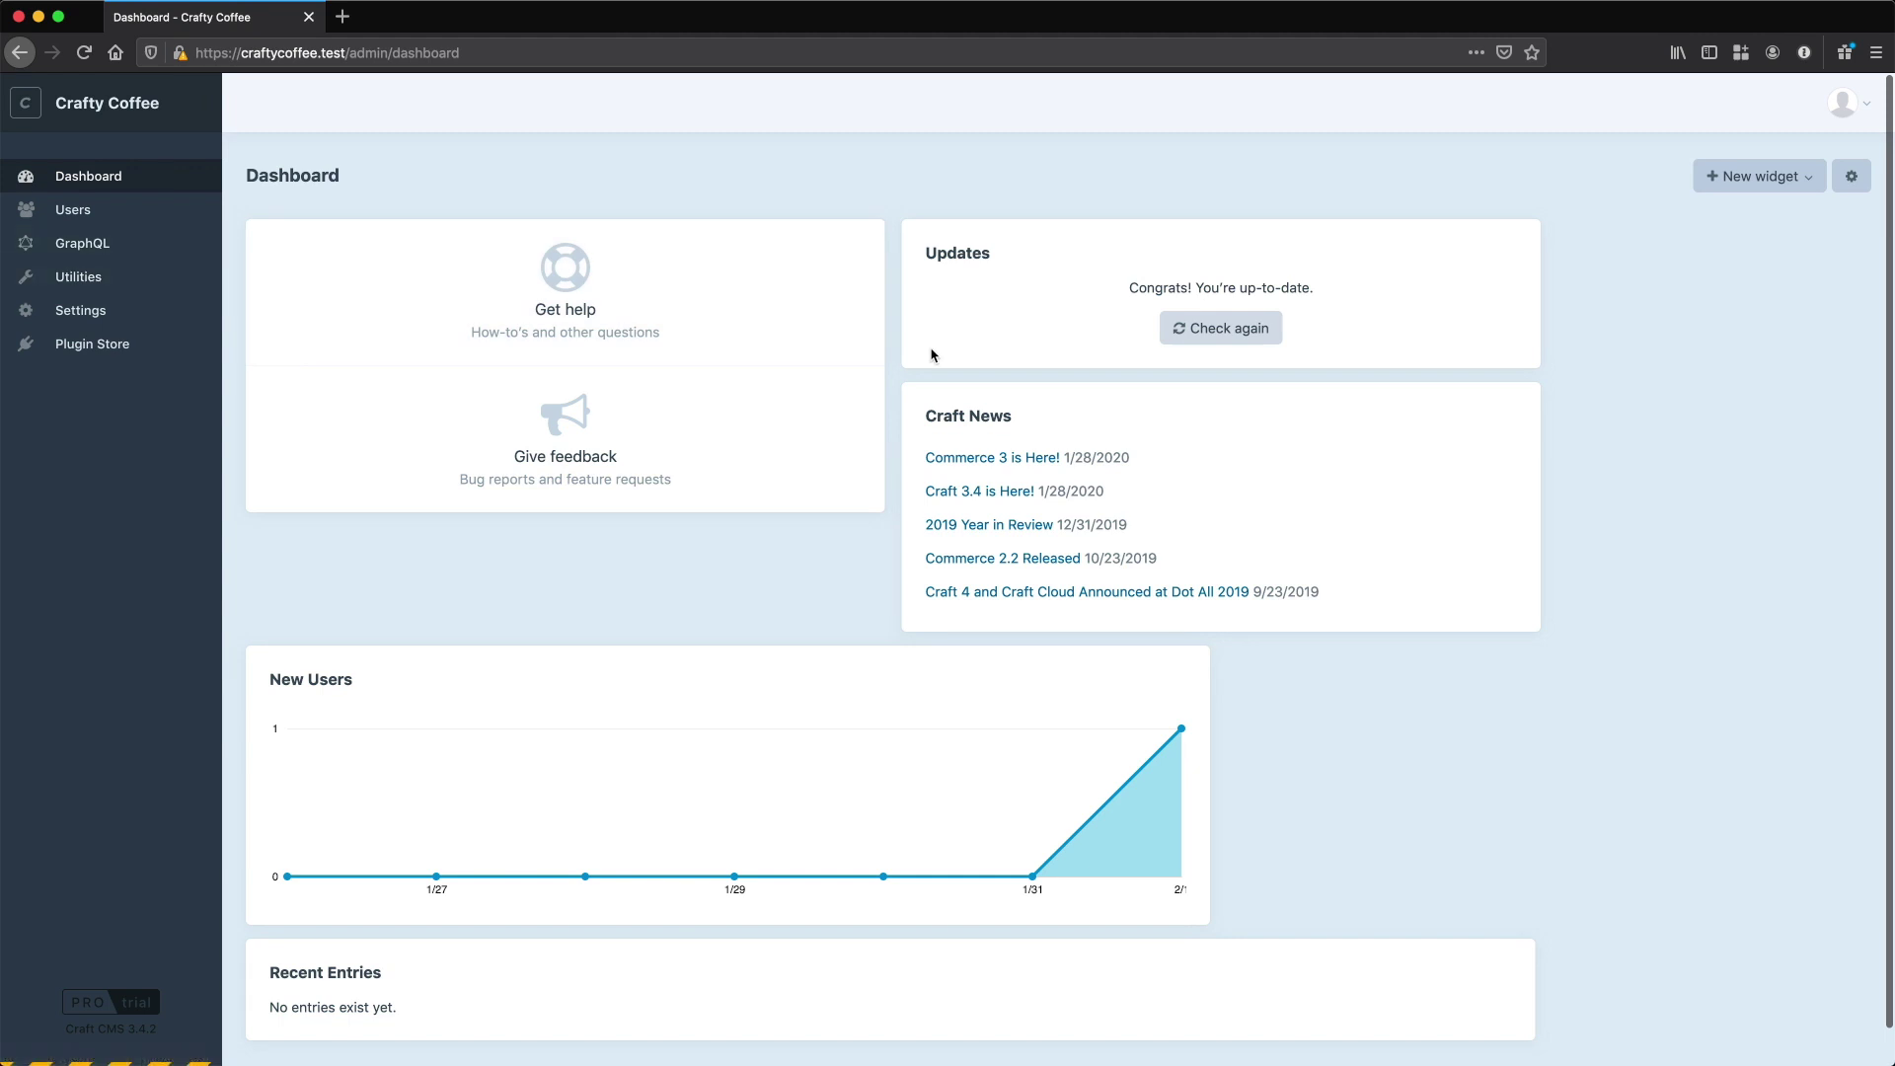